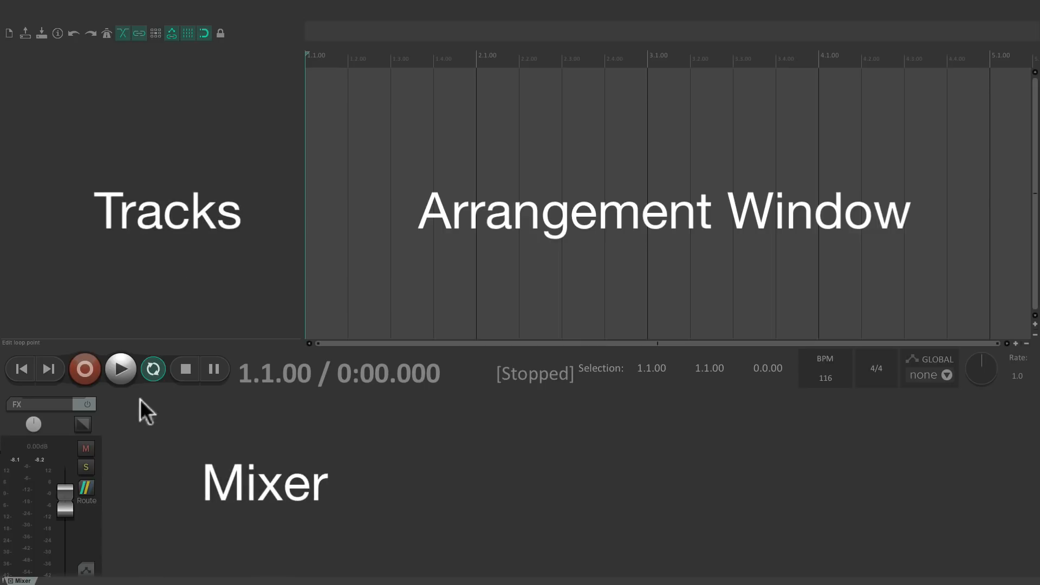
Hide the mixer and insert three new empty tracks
left_click(124, 7)
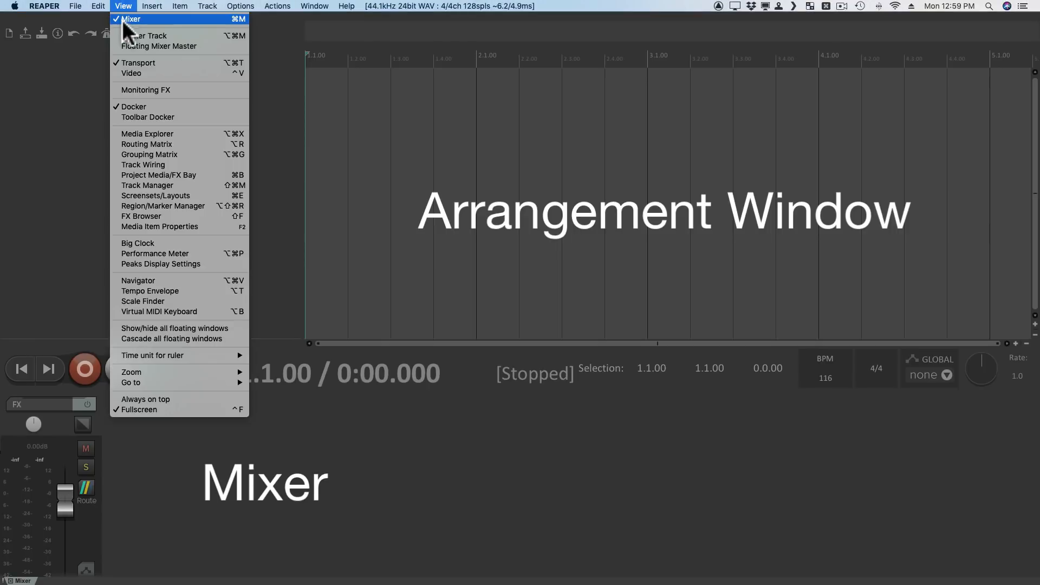
left_click(121, 21)
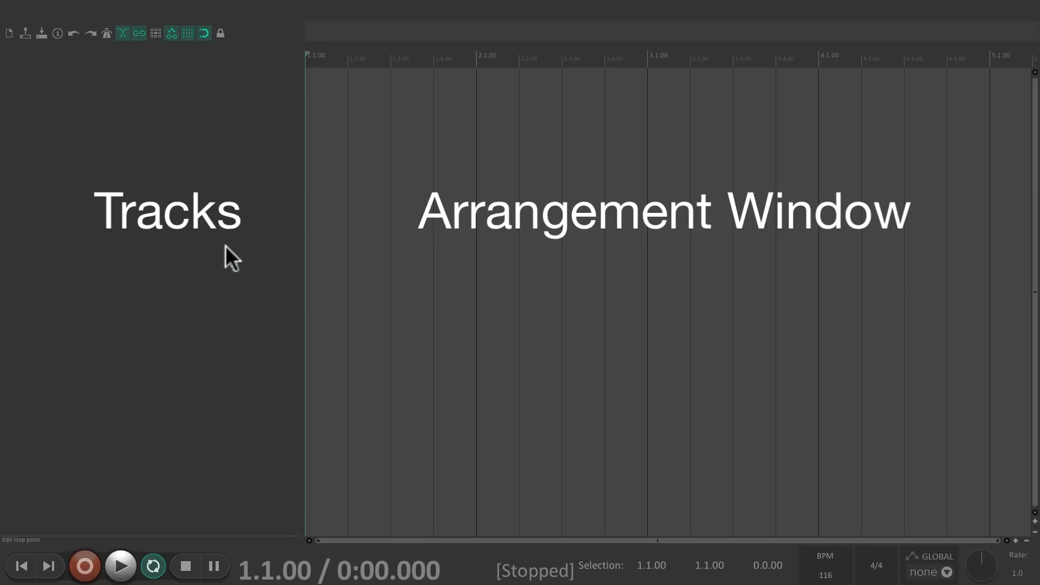
double_click(187, 128)
double_click(200, 262)
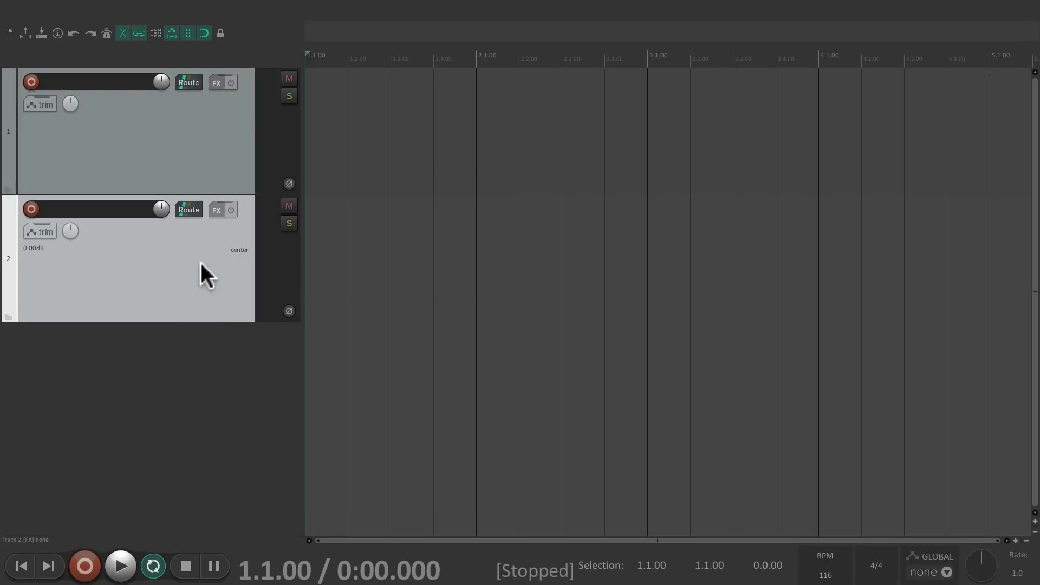
double_click(214, 370)
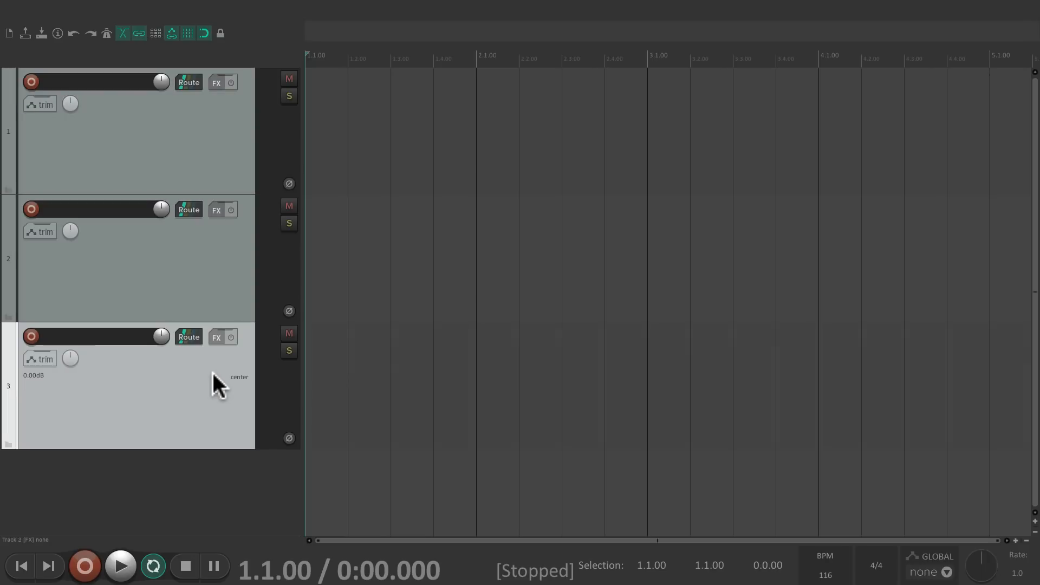
left_click(240, 493)
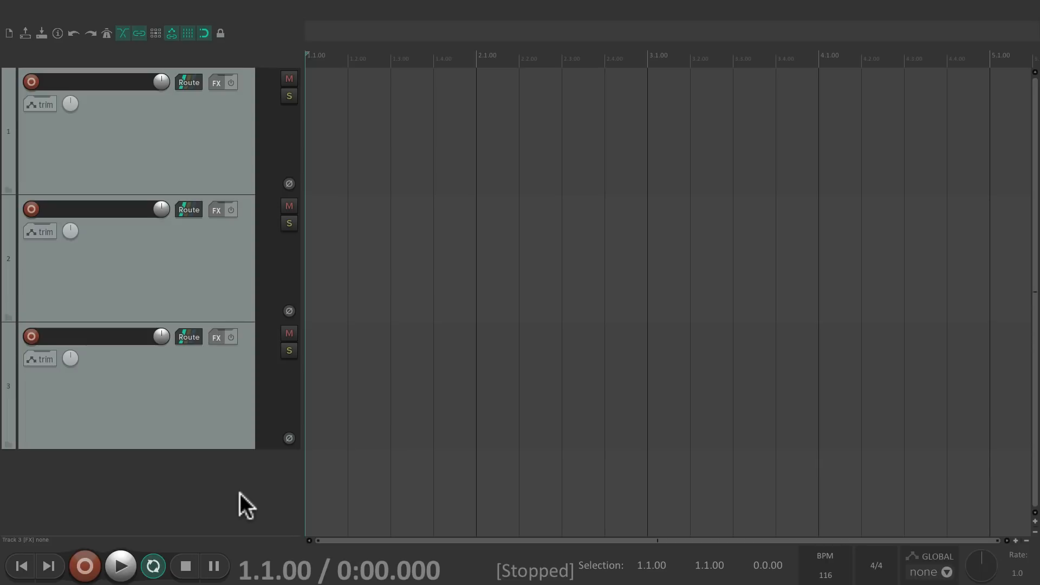
Delete tracks 3 and 2, keeping only track 1
left_click(214, 407)
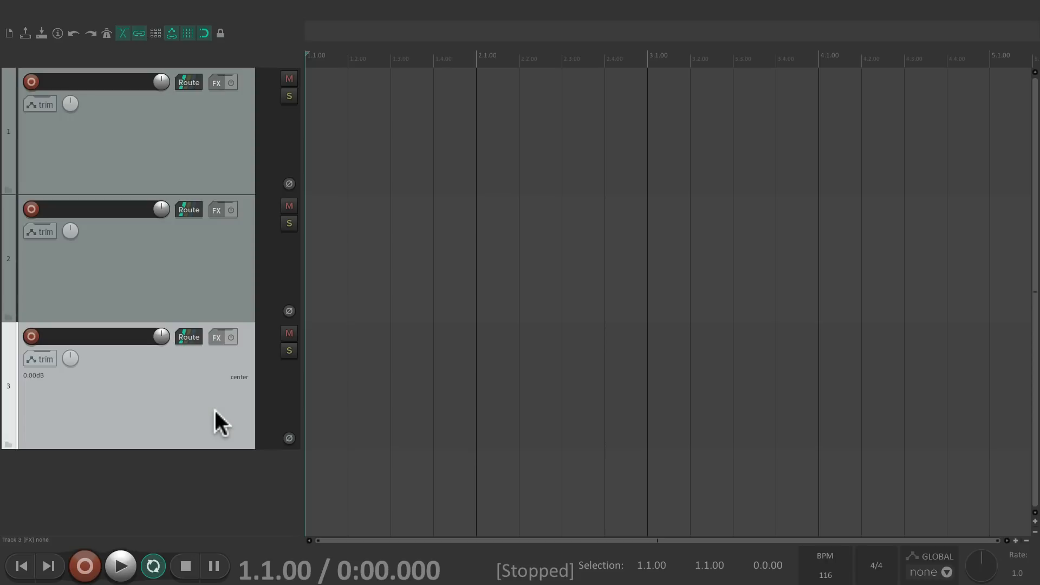
key("Delete")
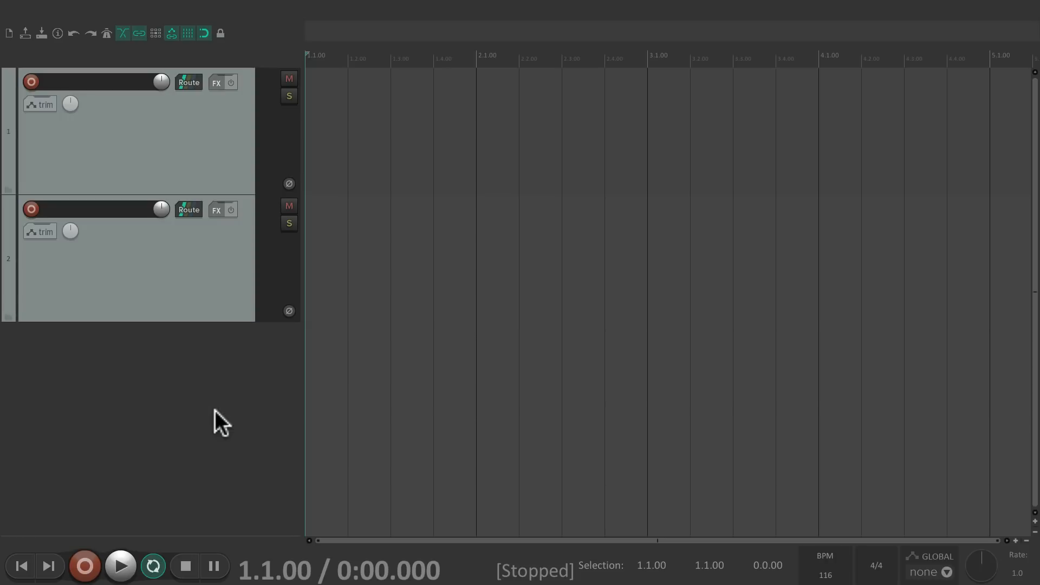
left_click(207, 303)
key("Delete")
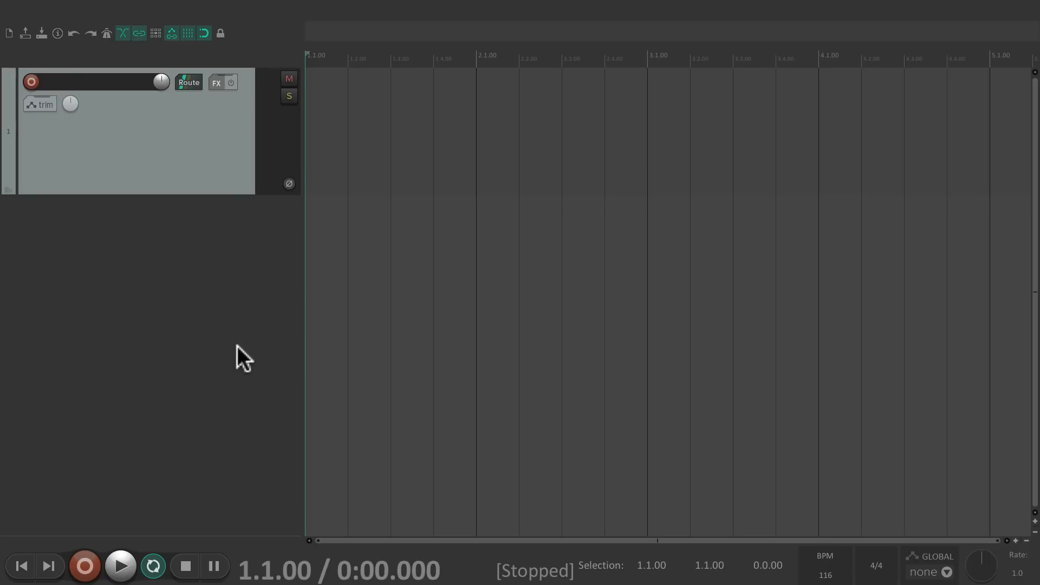
Turn track 1 into a folder and add several child tracks inside it
left_click(9, 189)
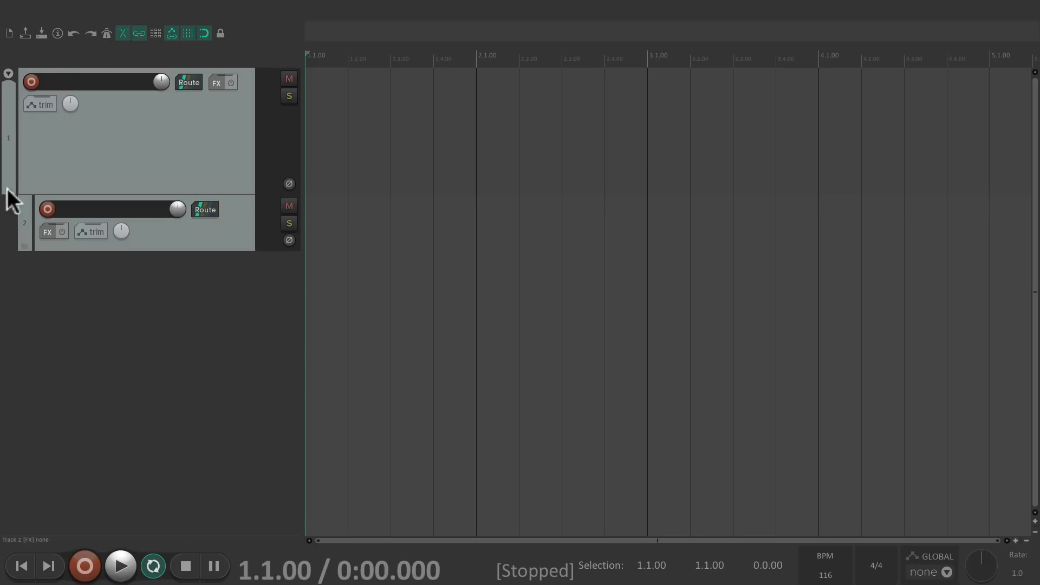
left_click(8, 188)
left_click(9, 188)
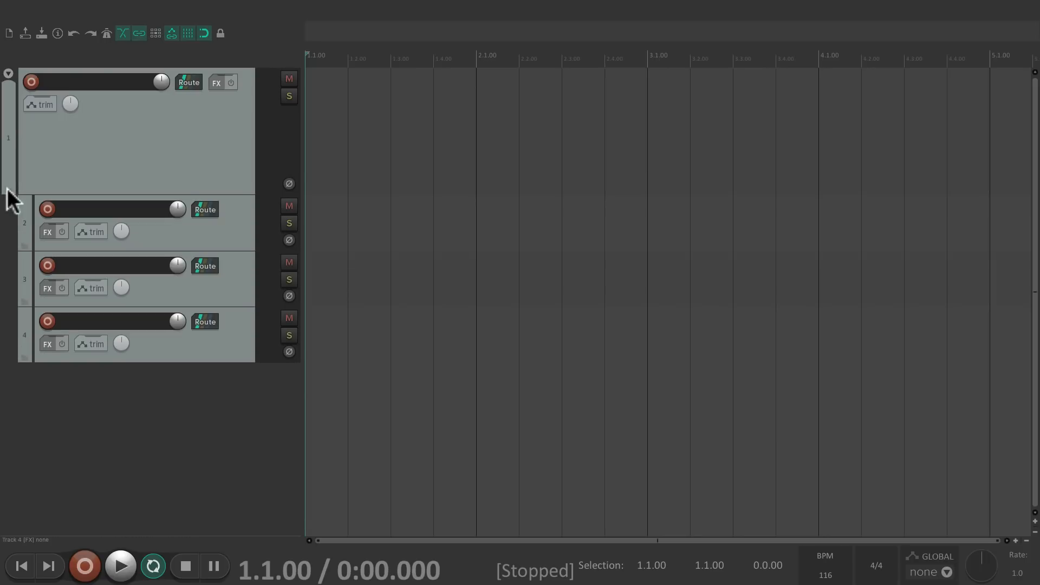
left_click(8, 188)
left_click(8, 189)
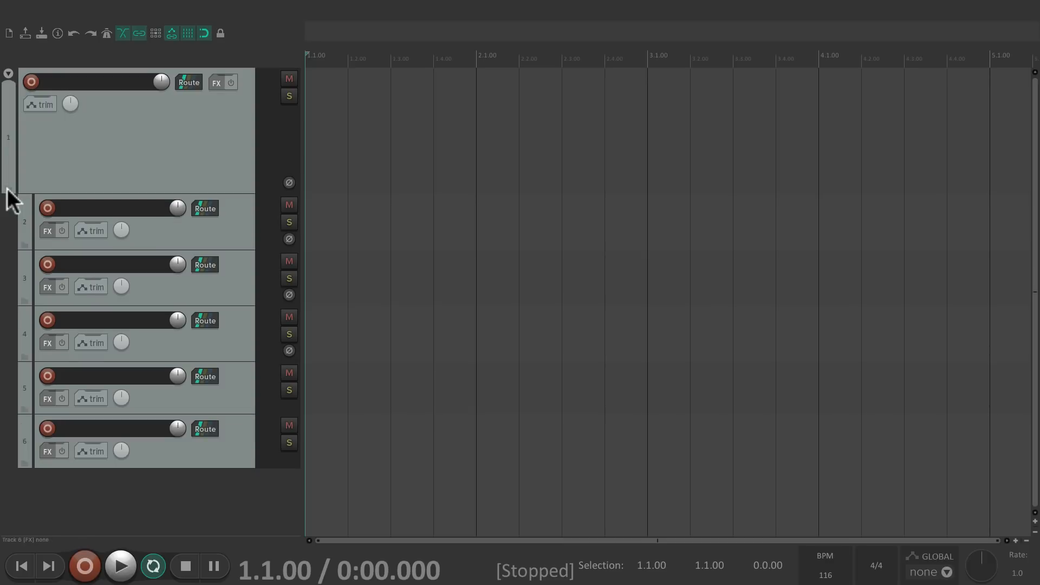
left_click(8, 190)
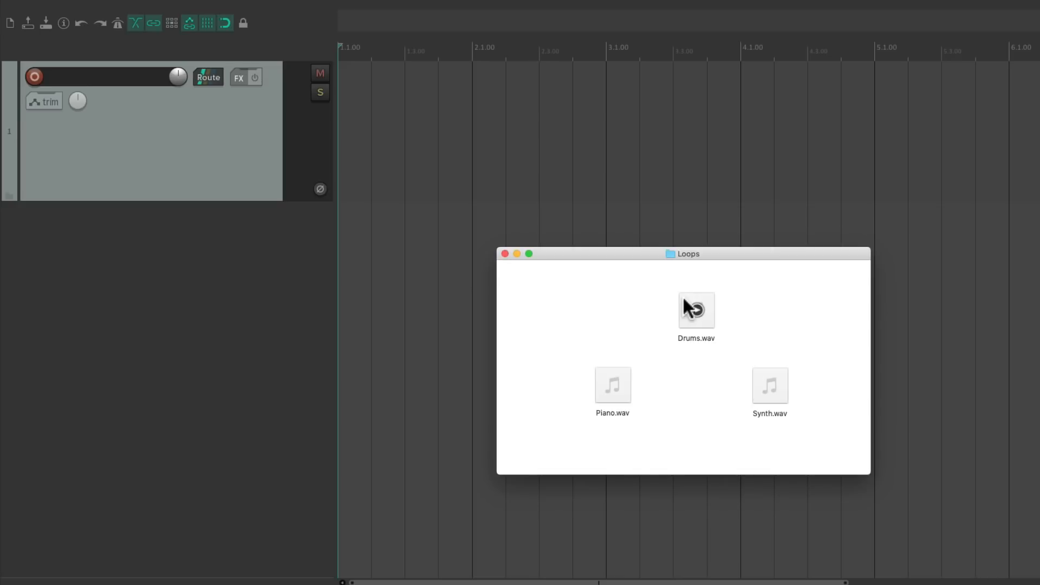
Import Drums.wav from the Loops folder onto track 1, starting at bar 2, with snapping enabled
left_click_drag(684, 301, 469, 132)
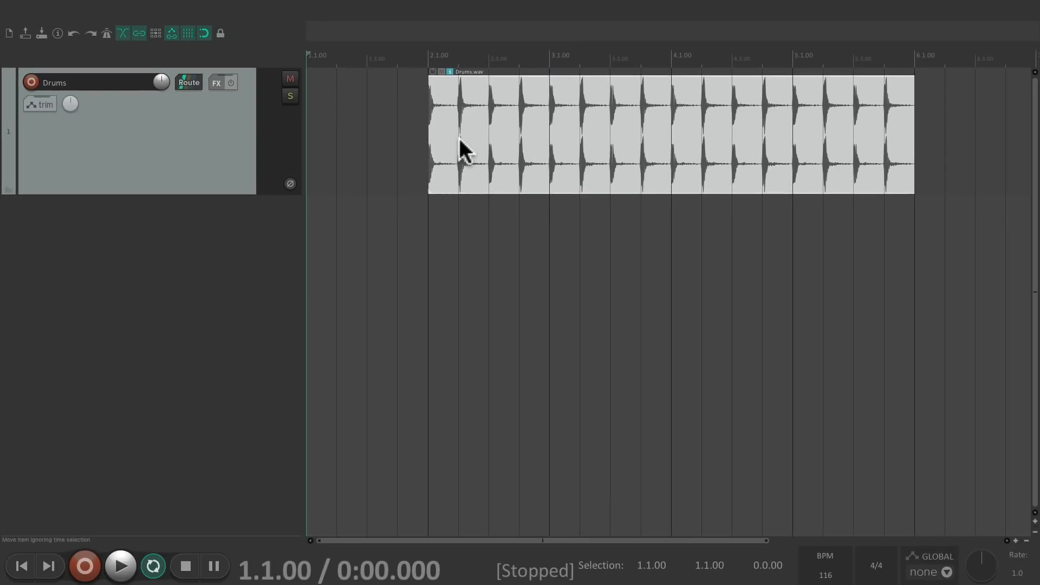
left_click_drag(446, 102, 457, 128)
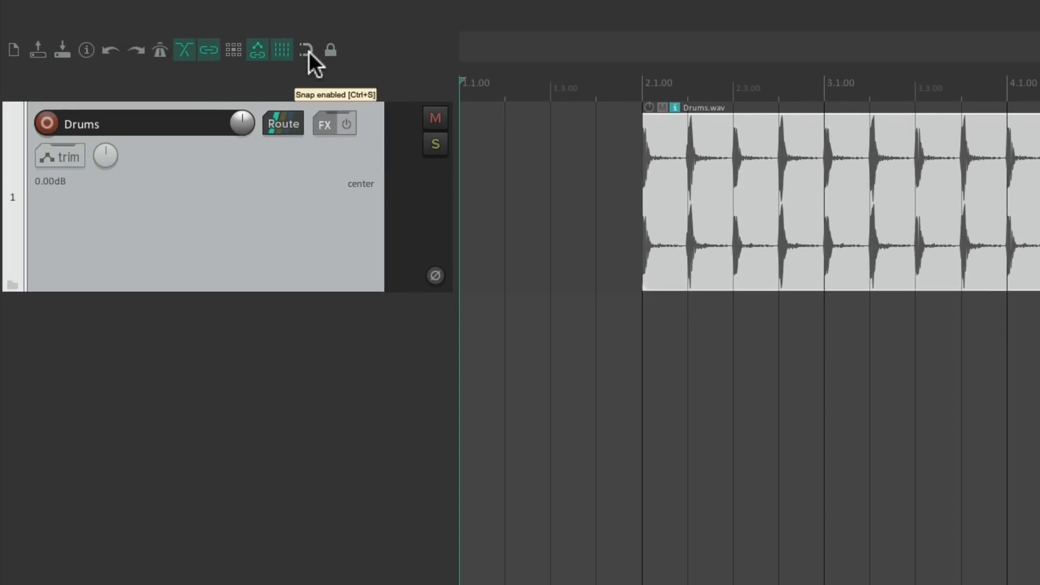
left_click(309, 51)
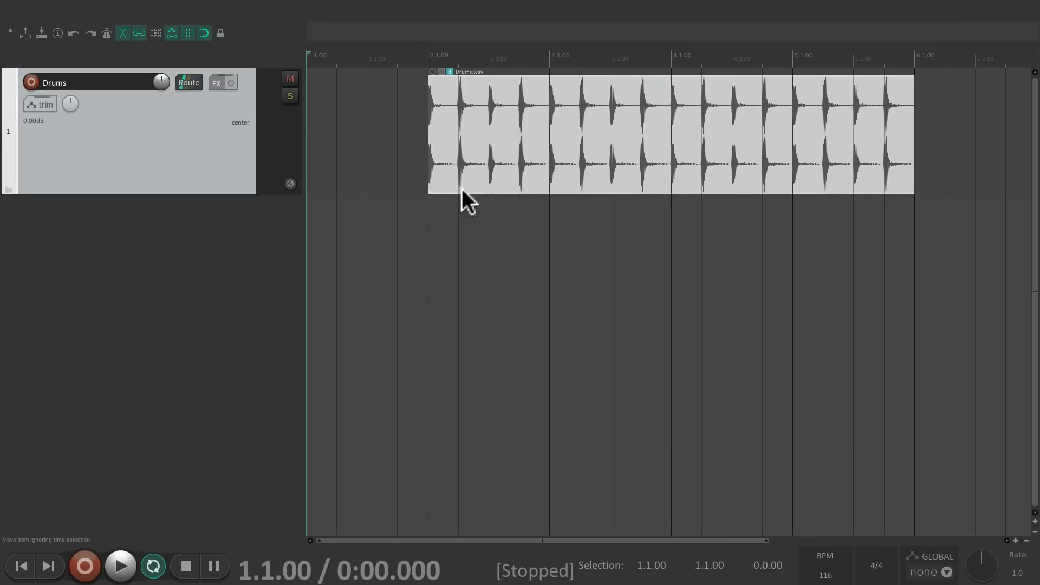
Place the edit cursor at bar 2, play the drum loop and stop playback
left_click(432, 255)
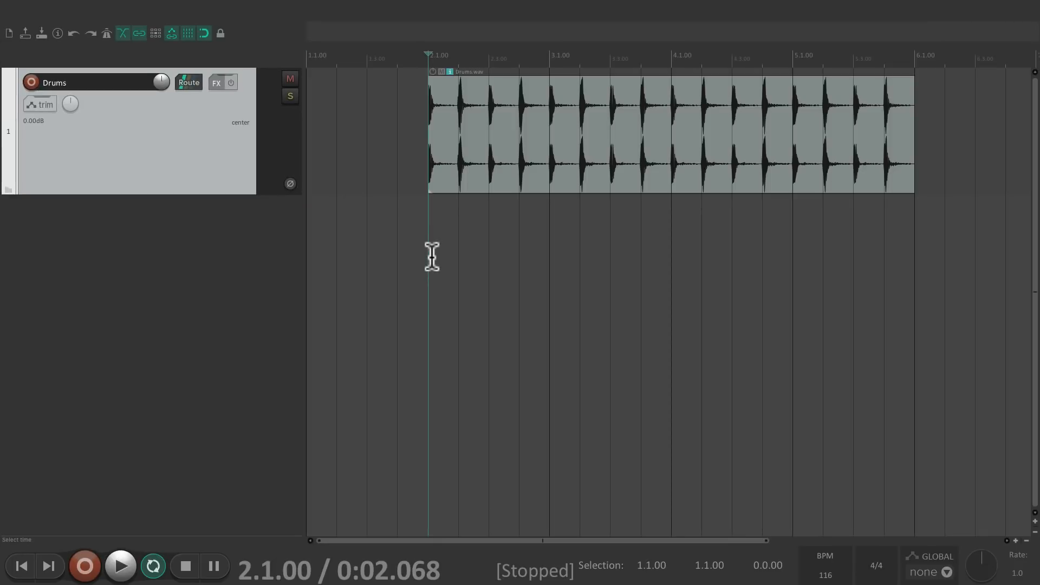
key("space")
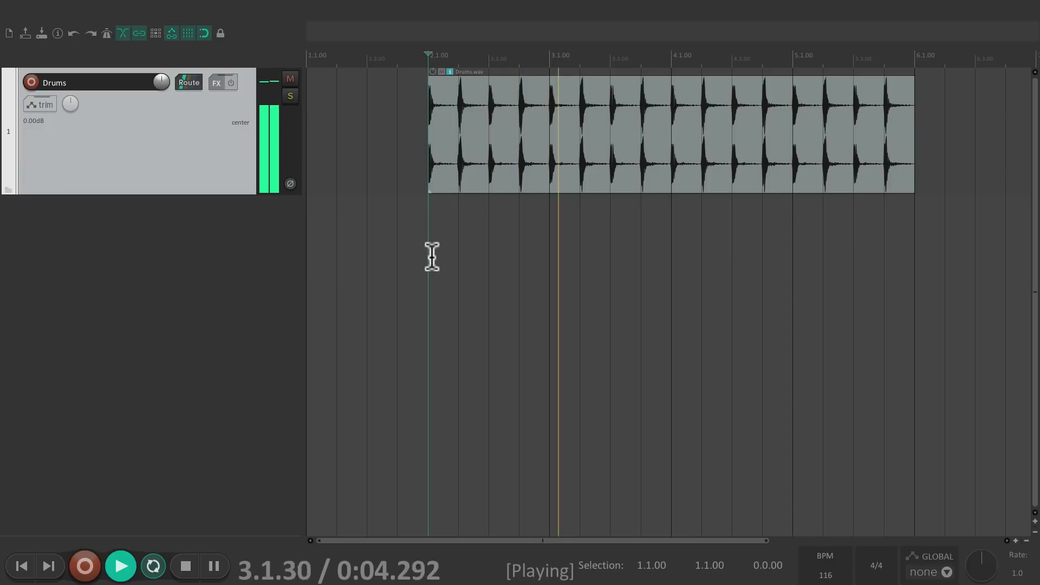
key("space")
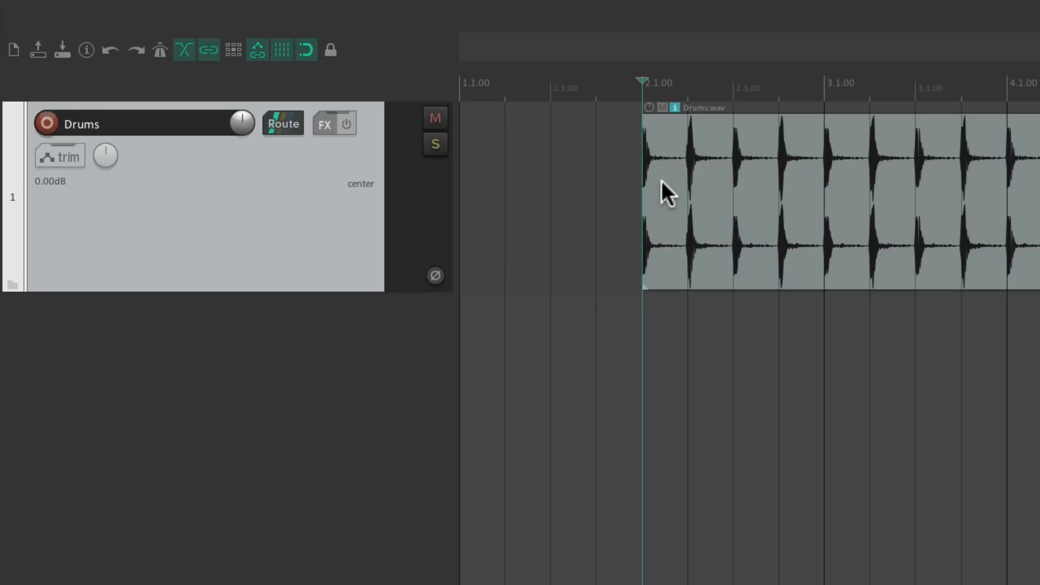
Undo the Drums.wav import and redo it
key("ctrl+z")
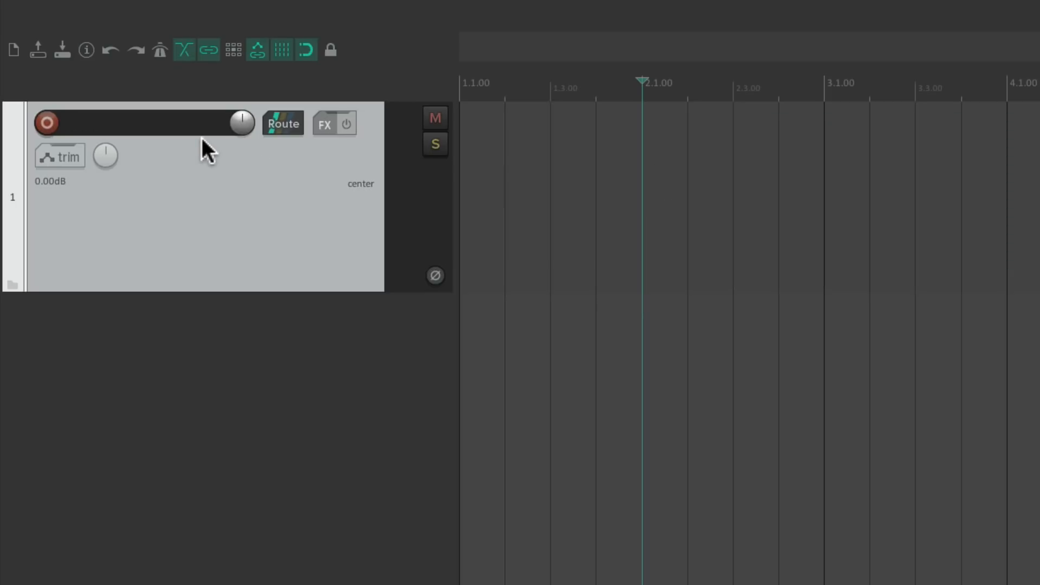
key("ctrl+shift+z")
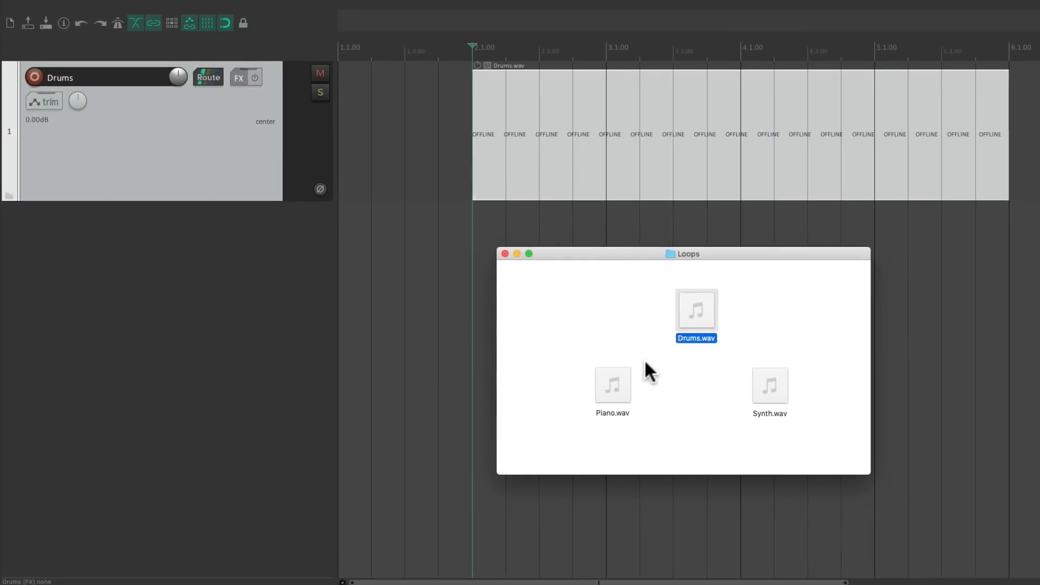
Import Piano.wav onto a new track below Drums, starting at bar 2, and play both loops together
left_click(615, 373)
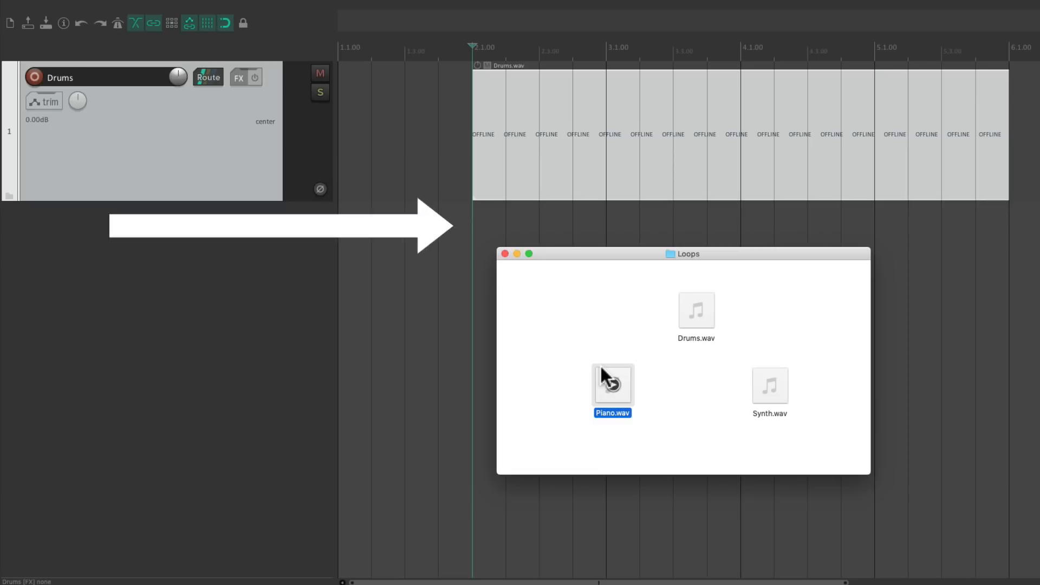
left_click_drag(602, 370, 473, 217)
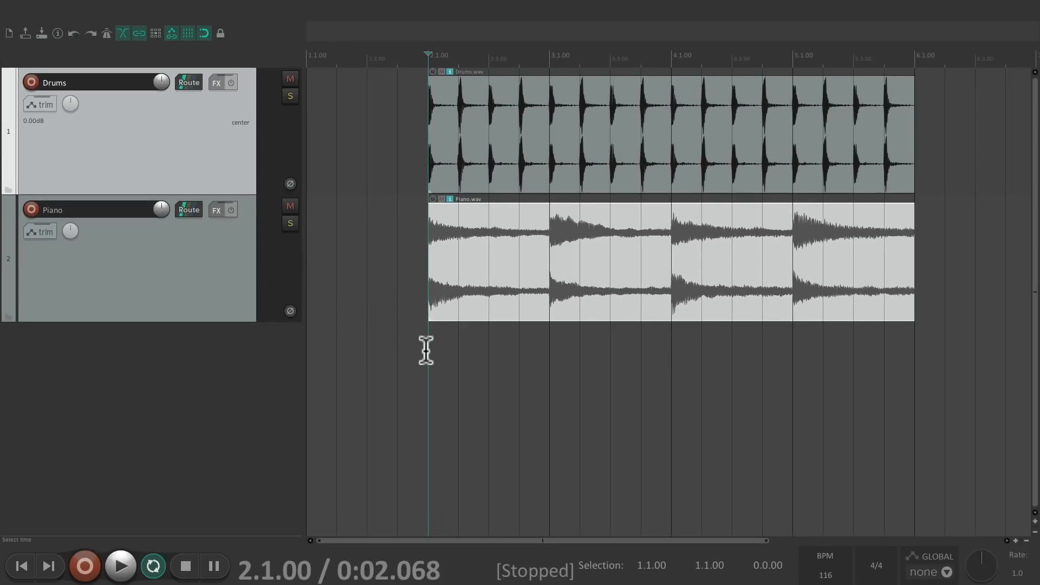
left_click(639, 524)
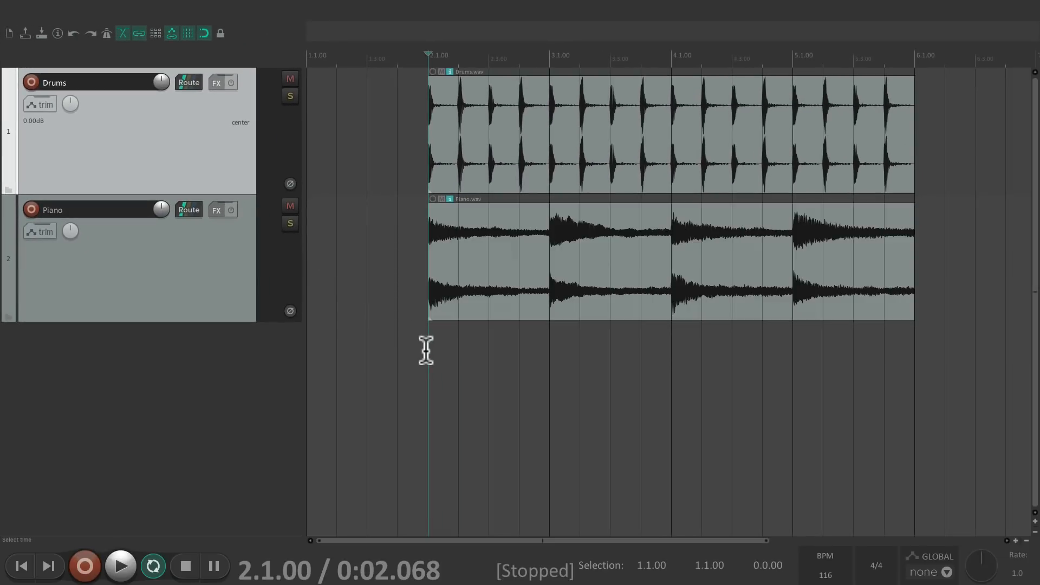
key("space")
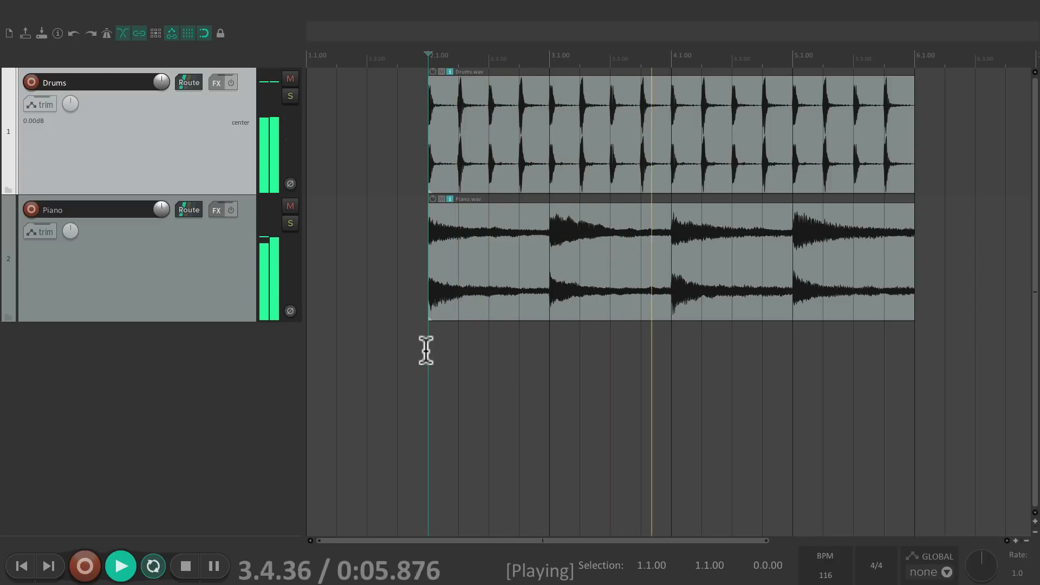
key("space")
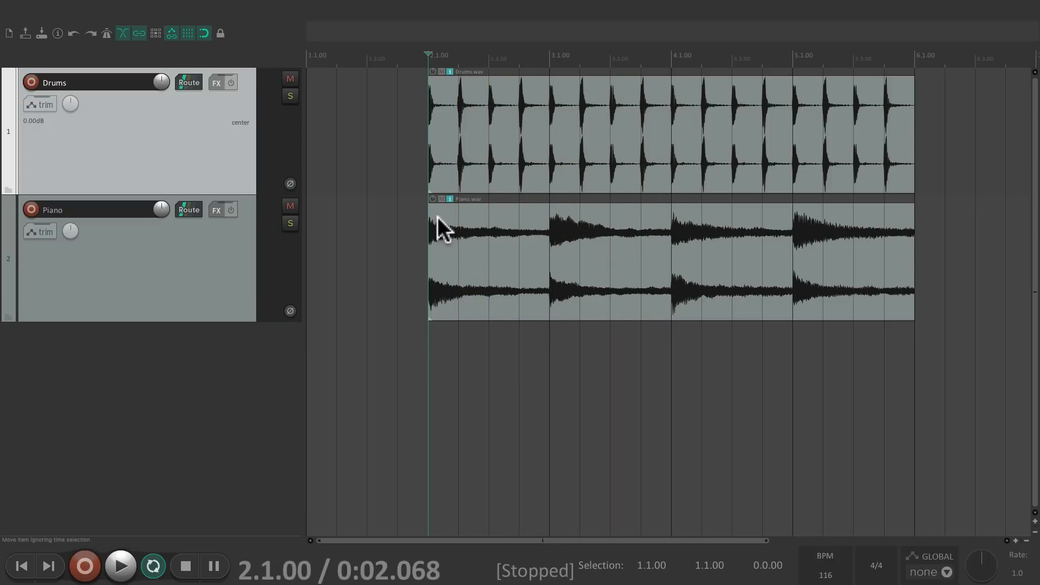
Import Synth.wav onto a new track below Piano, starting at bar 2, and play all three loops together
left_click_drag(438, 217, 458, 298)
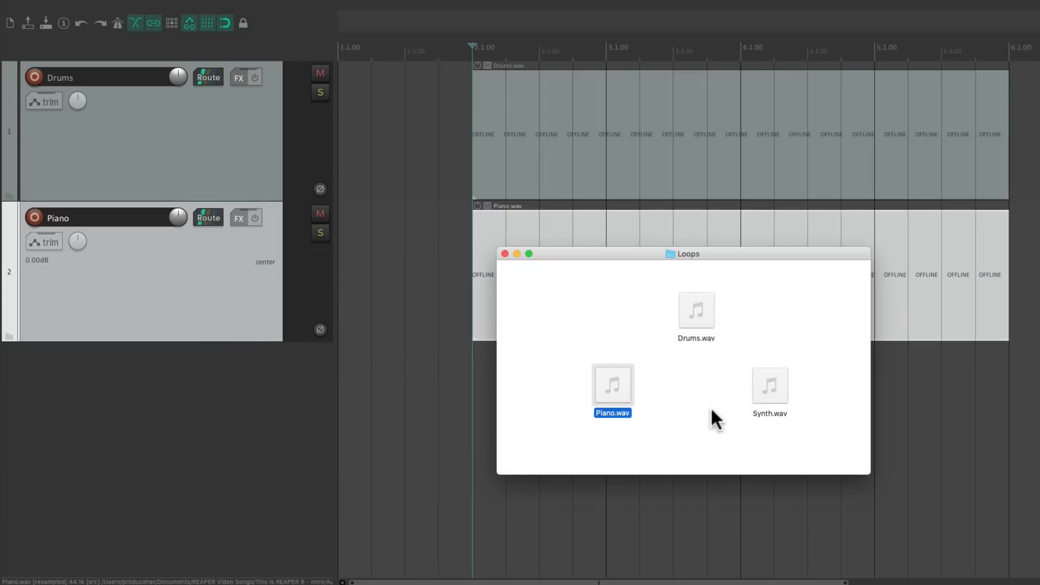
left_click(716, 420)
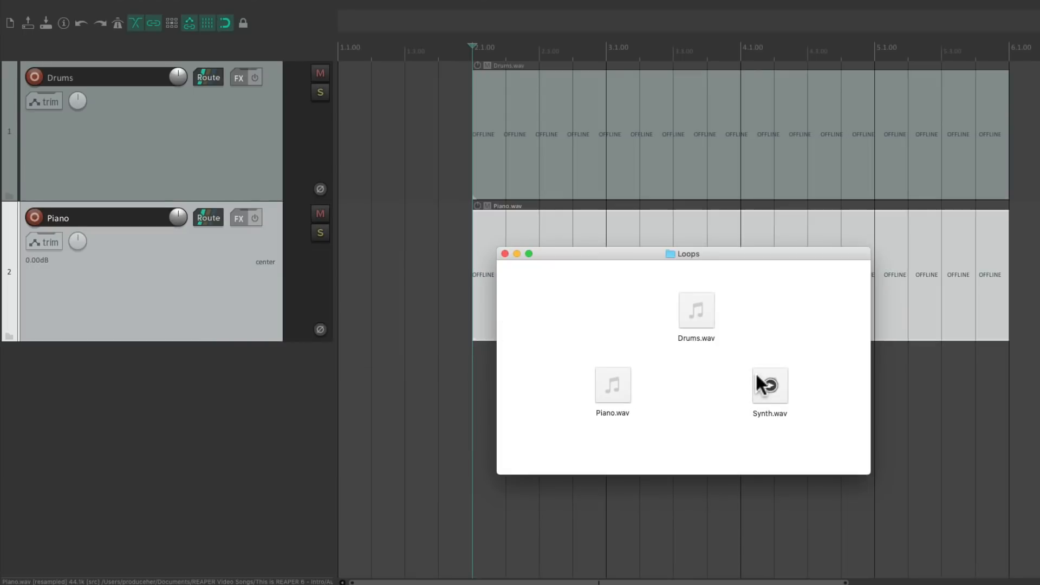
left_click_drag(758, 385, 472, 366)
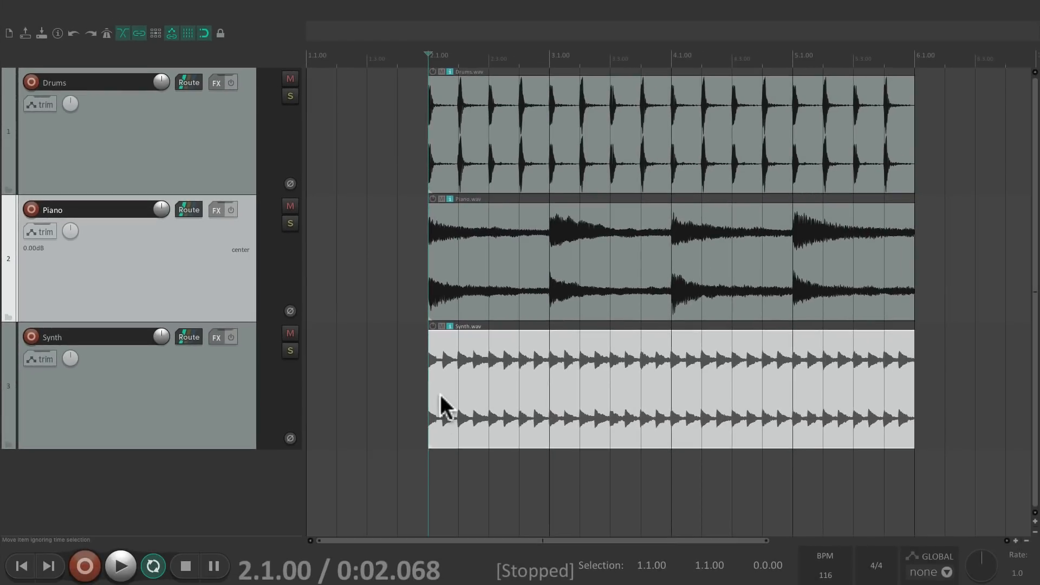
left_click(428, 477)
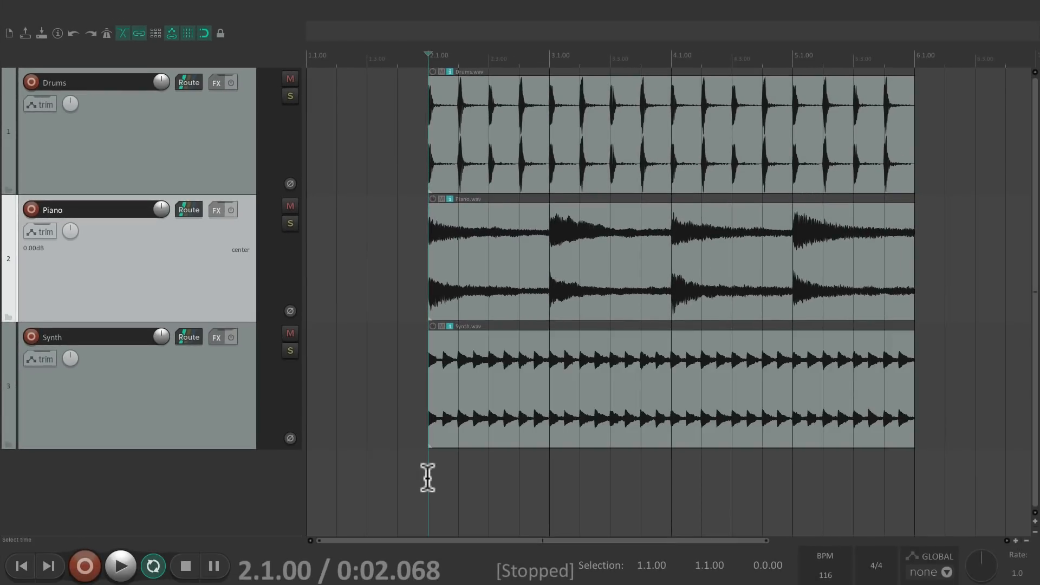
key("space")
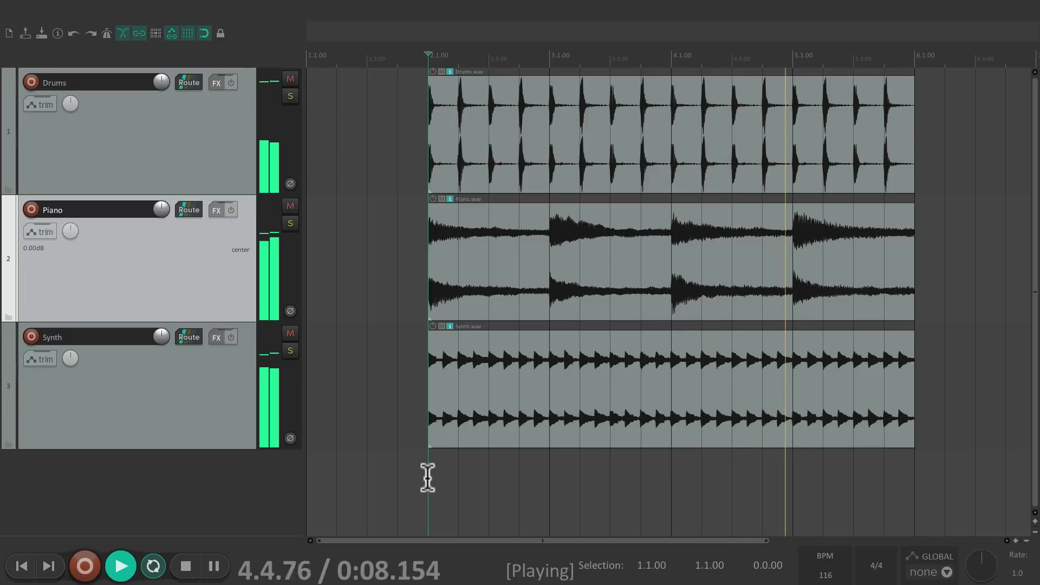
key("space")
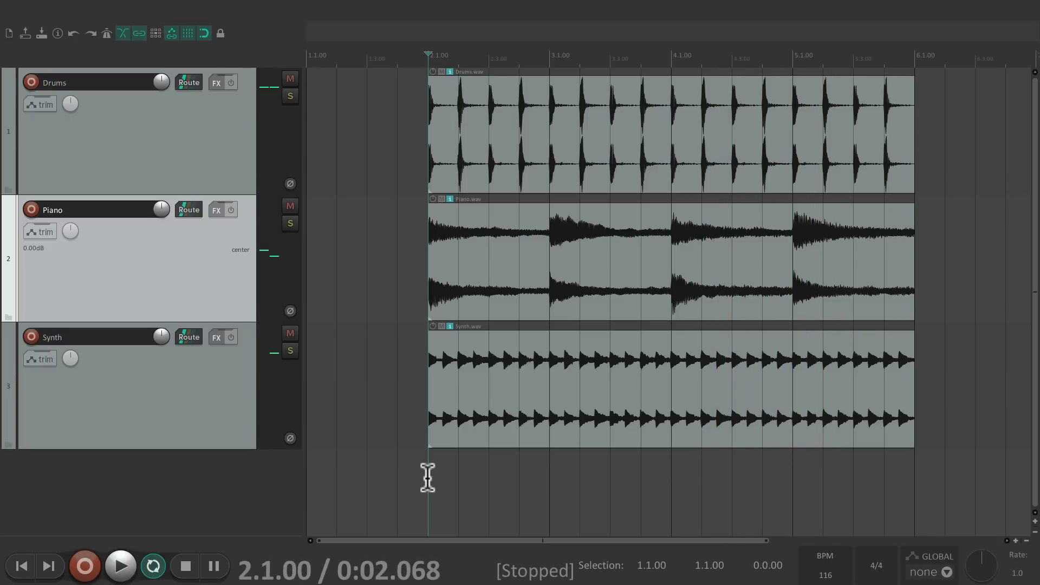
Move the Synth item to start at bar 4 and play the arrangement from bar 2
left_click_drag(462, 388, 695, 386)
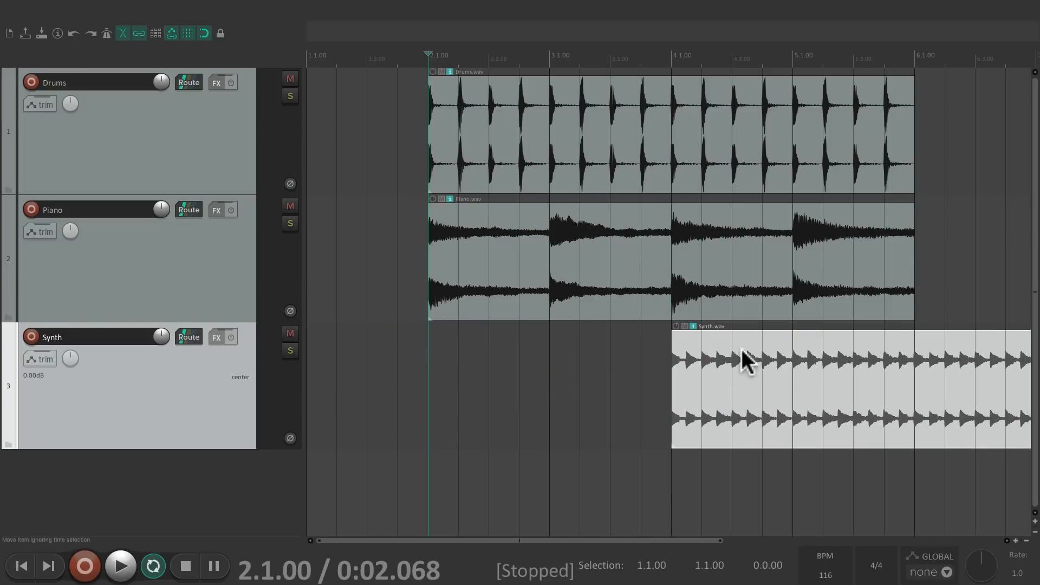
key("space")
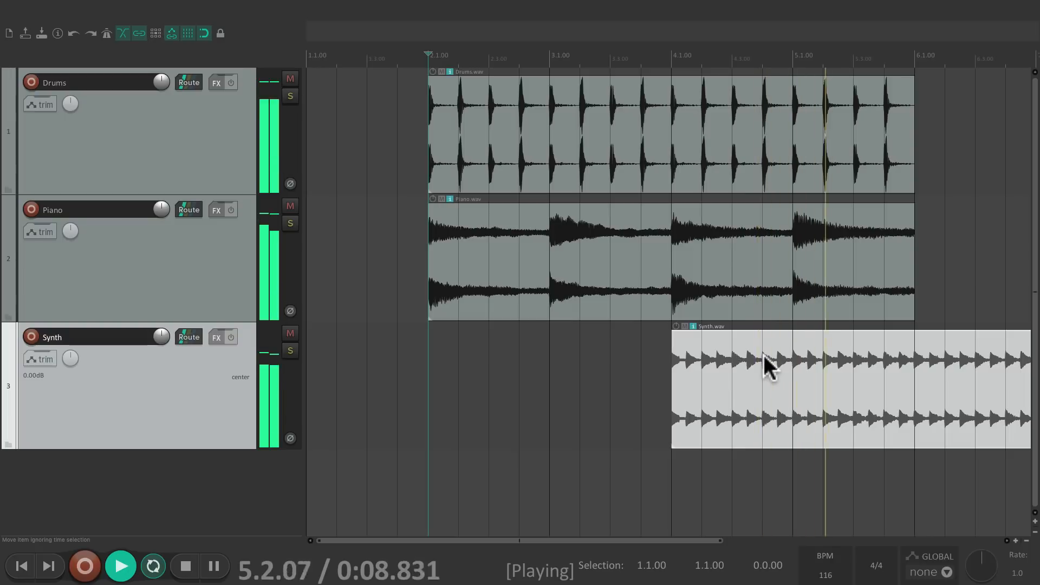
key("space")
Move the Synth item back to bar 2 and delete it, keeping its track
left_click_drag(765, 356, 473, 349)
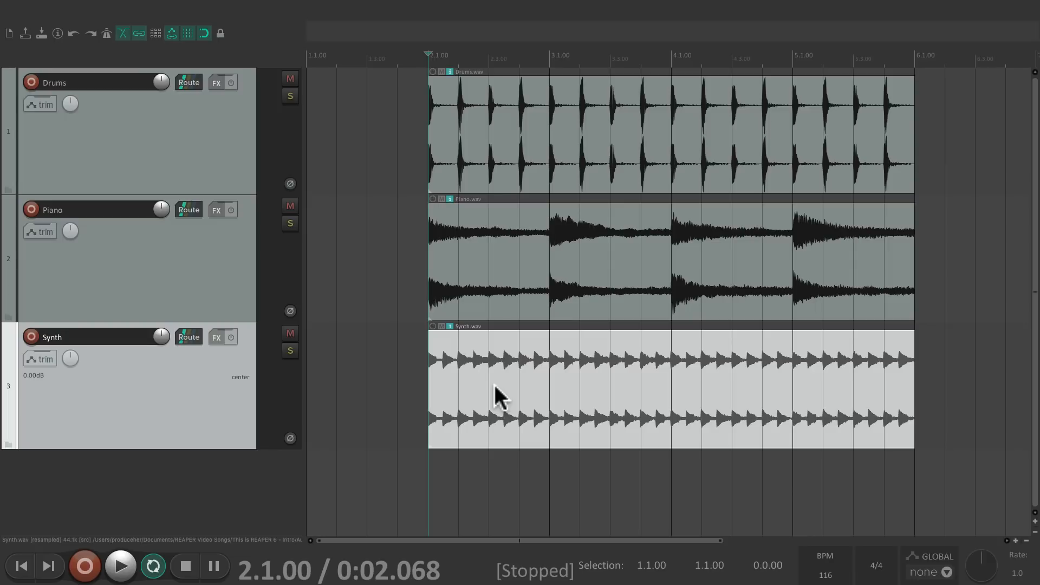
key("Delete")
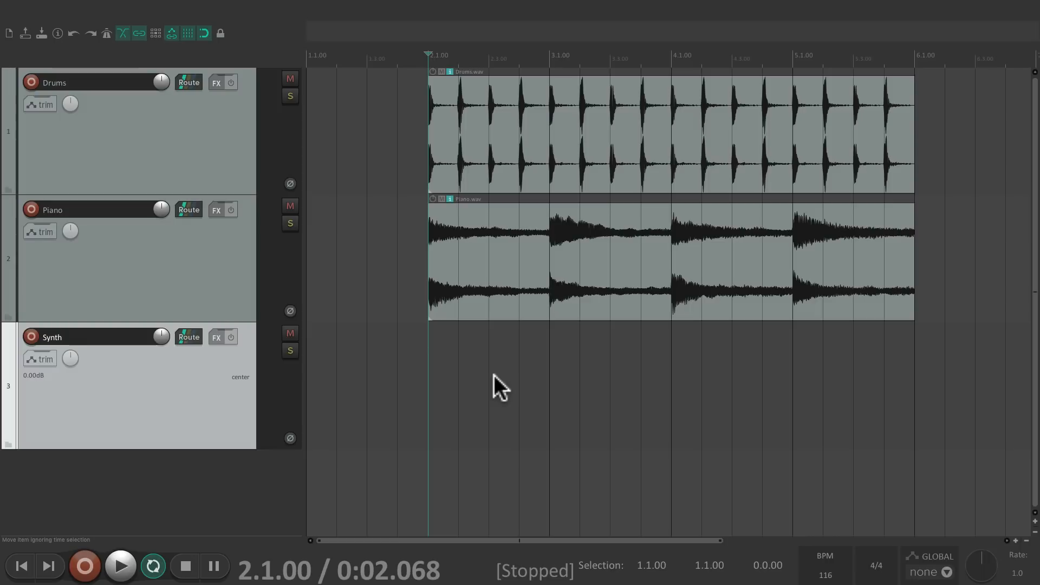
Undo the deletion of the Synth item
key("ctrl+z")
Delete the Piano item and paste it on its track at bar 6, and undo the paste and the deletion
left_click(499, 224)
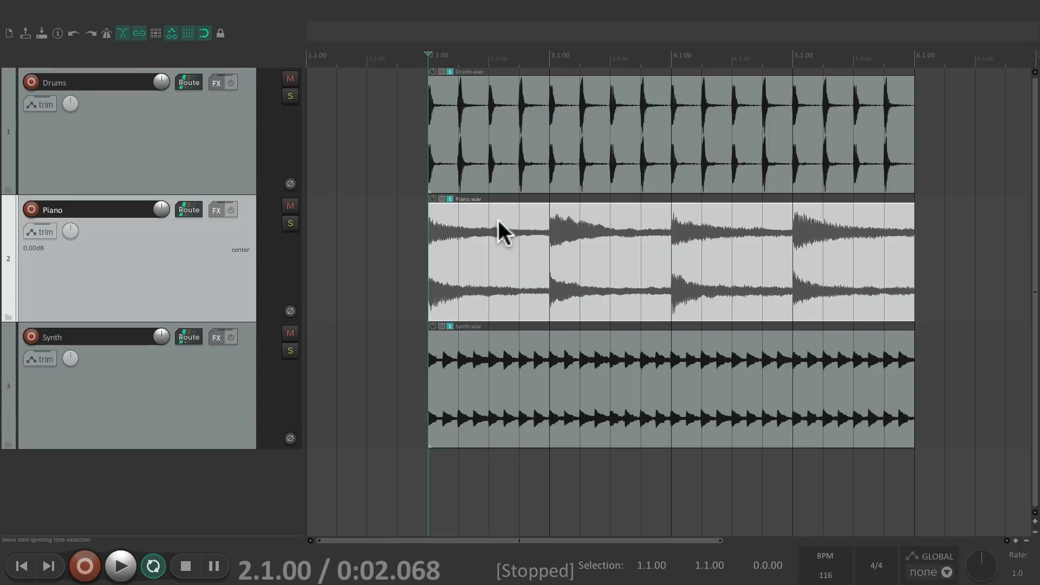
key("Delete")
scroll(499, 221, "right", 8)
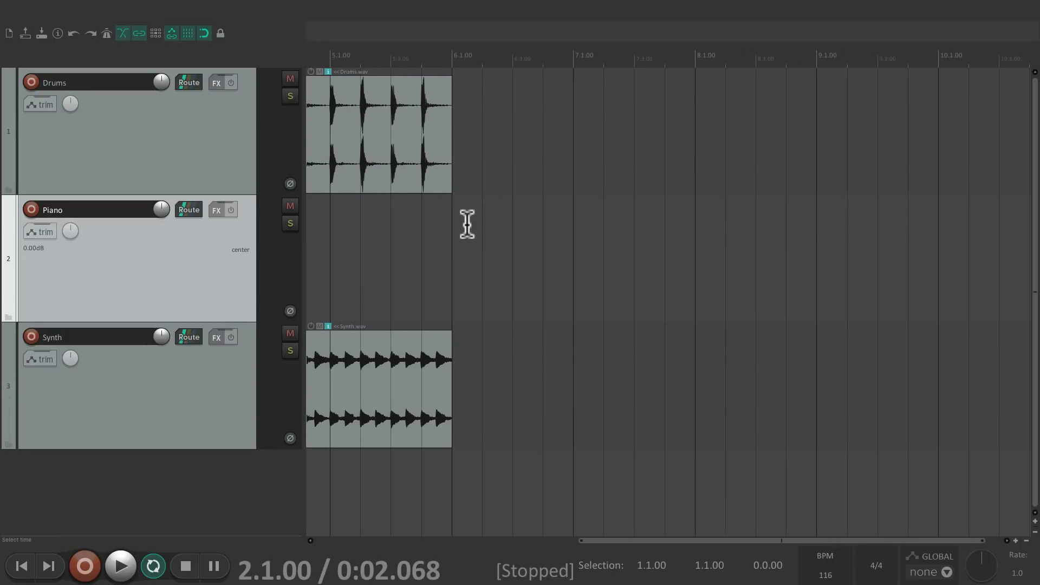
left_click(451, 237)
key("ctrl+v")
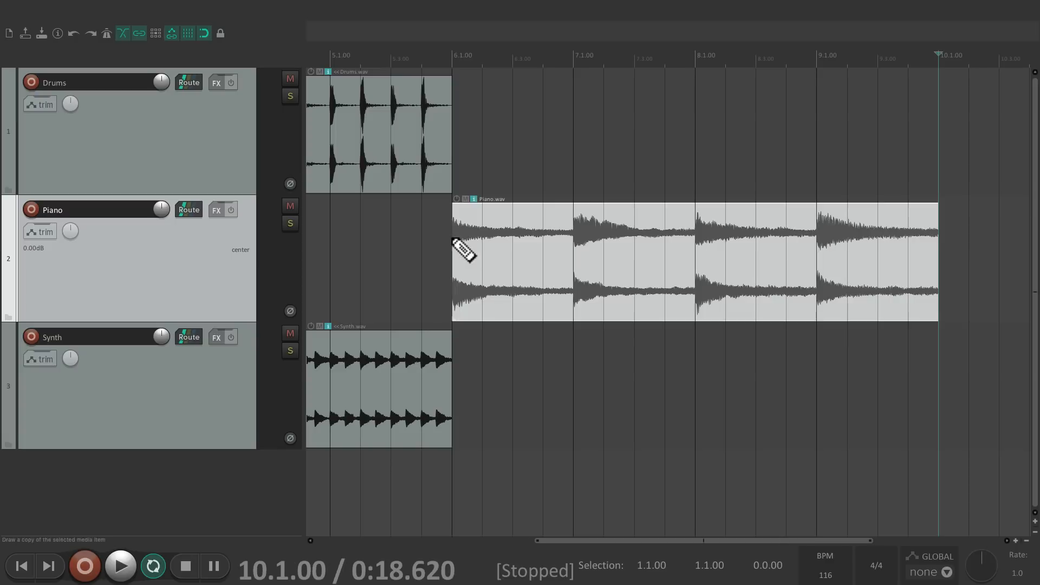
key("ctrl+z")
scroll(450, 235, "left", 8)
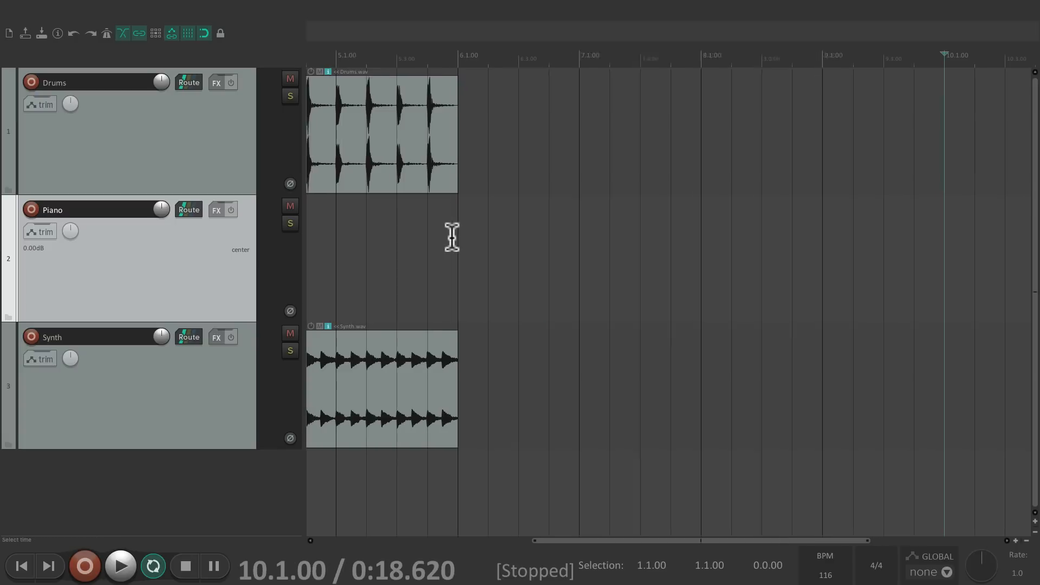
key("ctrl+z")
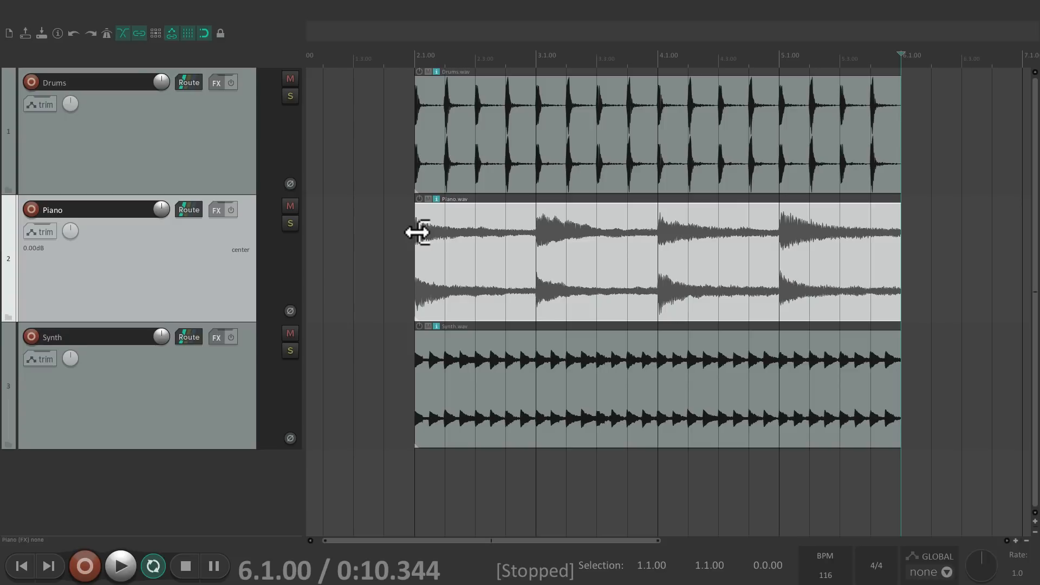
Undo the earlier edits one by one until only the Drums track and its item remain
key("Delete")
key("ctrl+v")
key("ctrl+z")
key("ctrl+z")
key("ctrl+z")
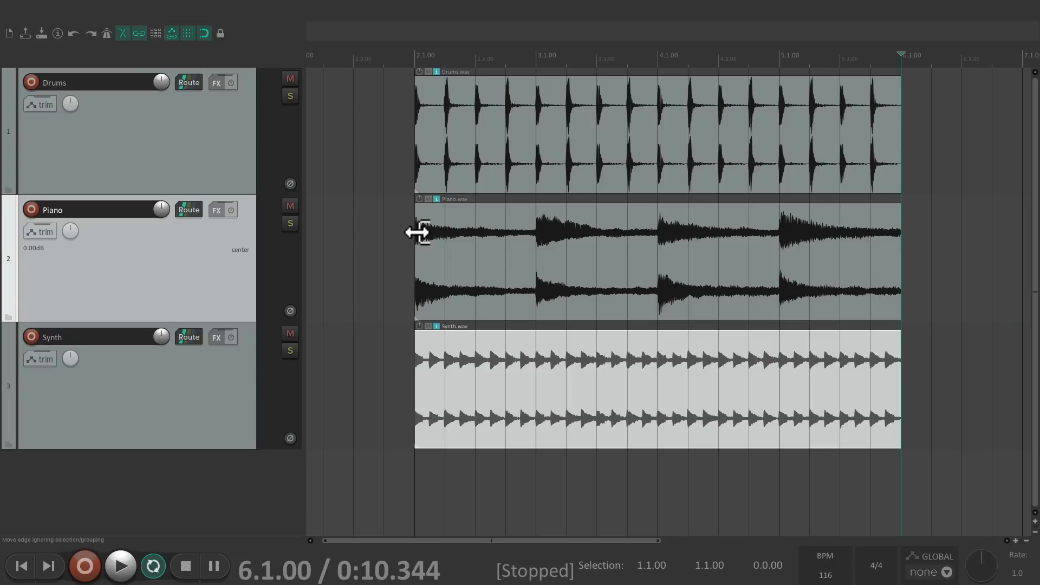
key("ctrl+z")
key("ctrl+z")
key("ctrl+z")
key("ctrl+z")
key("ctrl+z")
key("ctrl+z")
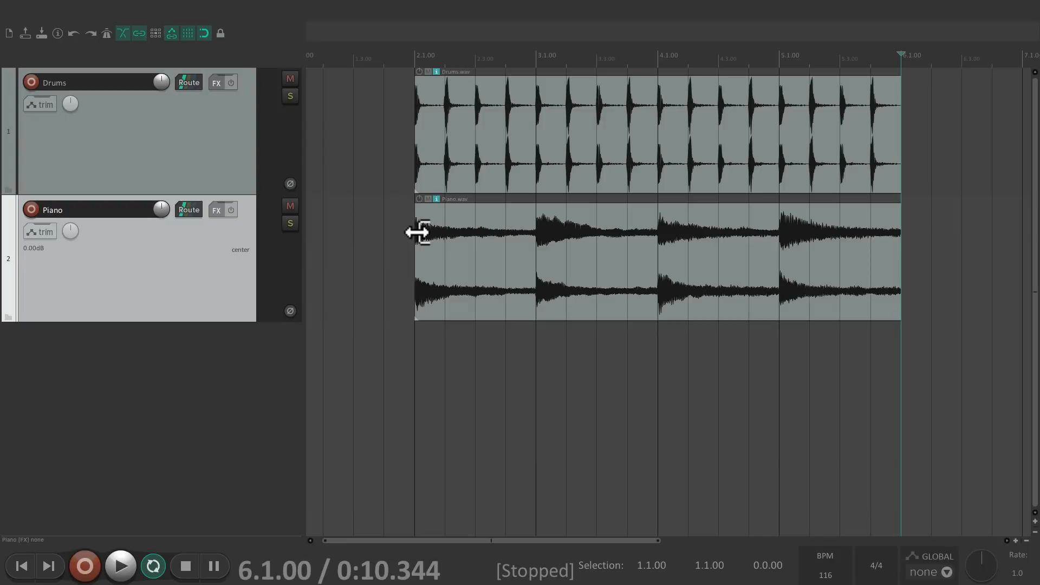
key("ctrl+z")
key("ctrl+z")
key("ctrl+z")
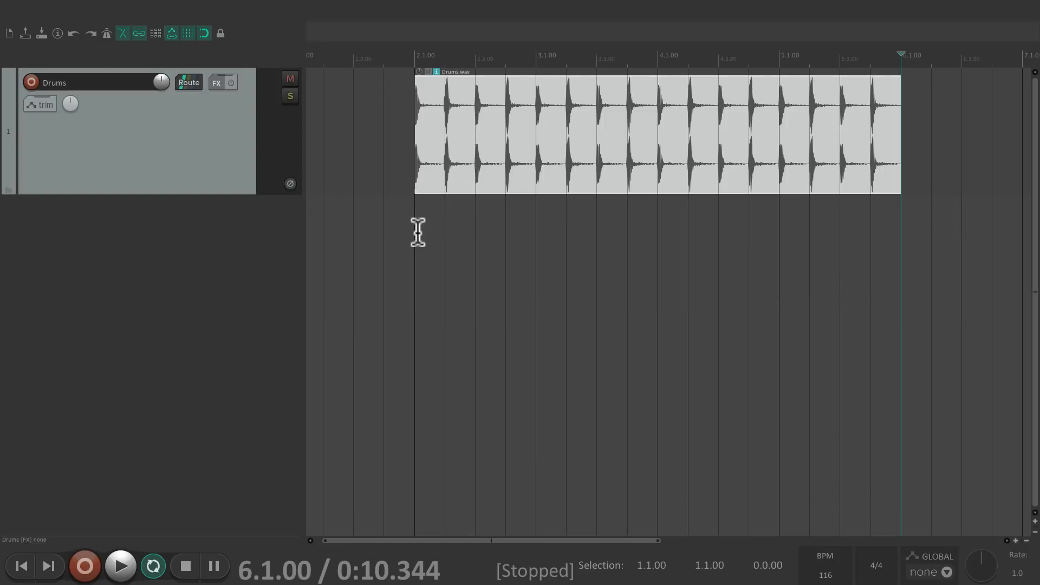
Redo the undone edits until the Piano and Synth tracks and their items at bar 2 are restored
key("ctrl+shift+z")
key("ctrl+shift+z")
key("ctrl+shift+z")
key("ctrl+shift+z")
key("ctrl+shift+z")
key("ctrl+shift+z")
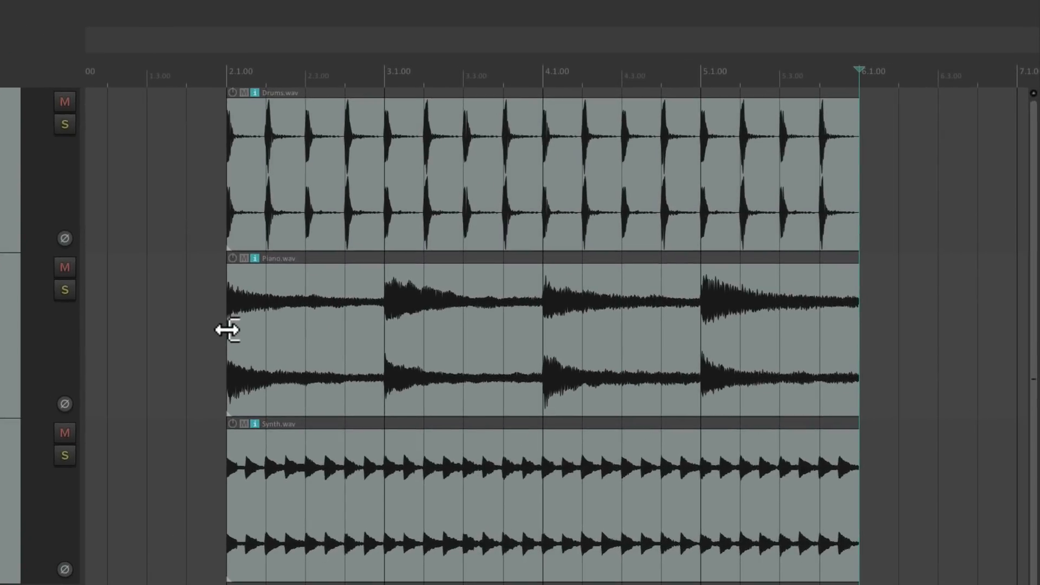
Try trimming the Piano item's start and end edges, returning them to bars 2 and 6
mouse_move(226, 330)
left_mouse_down()
mouse_move(303, 331)
mouse_move(228, 334)
left_mouse_up()
mouse_move(856, 341)
left_mouse_down()
mouse_move(566, 360)
mouse_move(856, 360)
left_mouse_up()
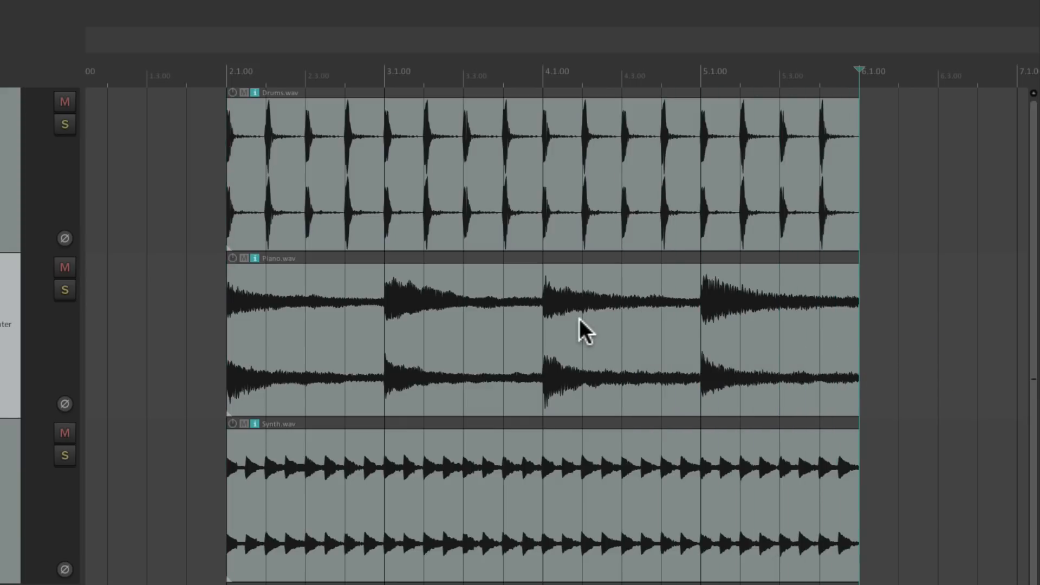
Select all three items and try trimming their starts and ends together, returning the edges to bars 2 and 6
key("ctrl+a")
mouse_move(228, 162)
left_mouse_down()
mouse_move(348, 163)
mouse_move(228, 164)
left_mouse_up()
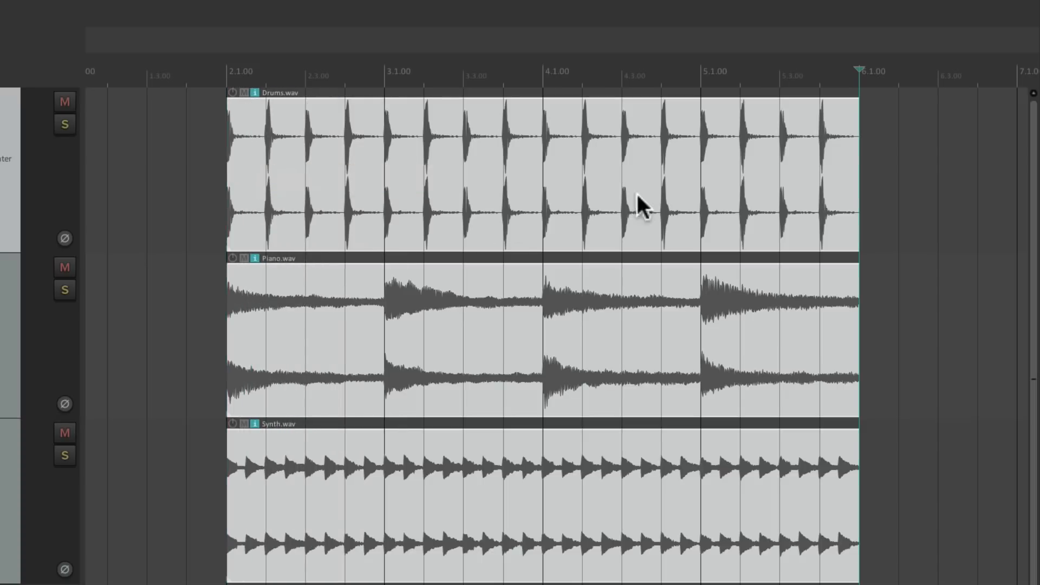
mouse_move(855, 173)
left_mouse_down()
mouse_move(772, 172)
mouse_move(762, 186)
mouse_move(859, 186)
left_mouse_up()
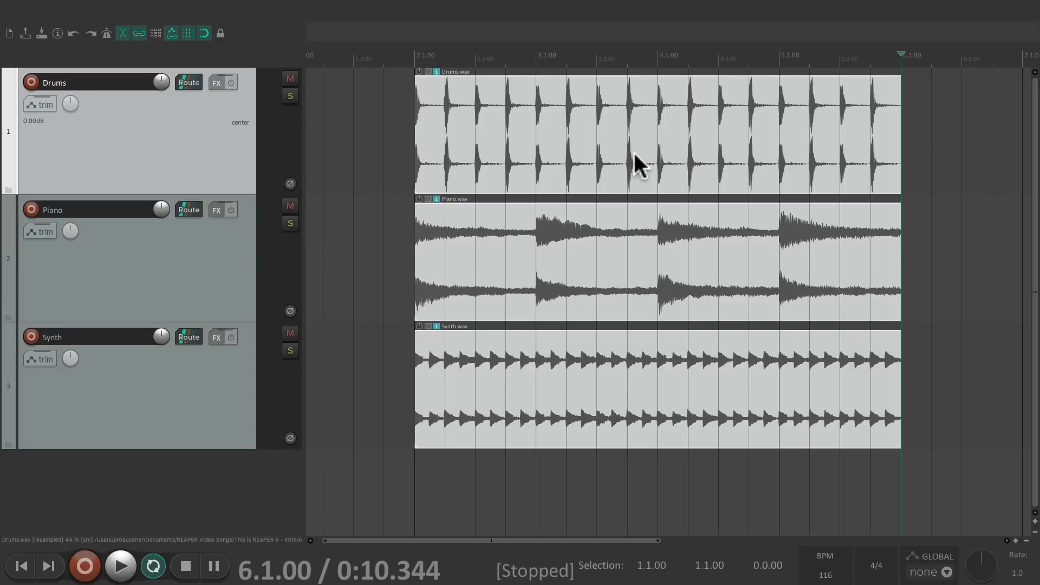
Extend only the Drums item's end to bar 10 so its loop repeats, and undo the extension
left_click(393, 235)
left_click(610, 115)
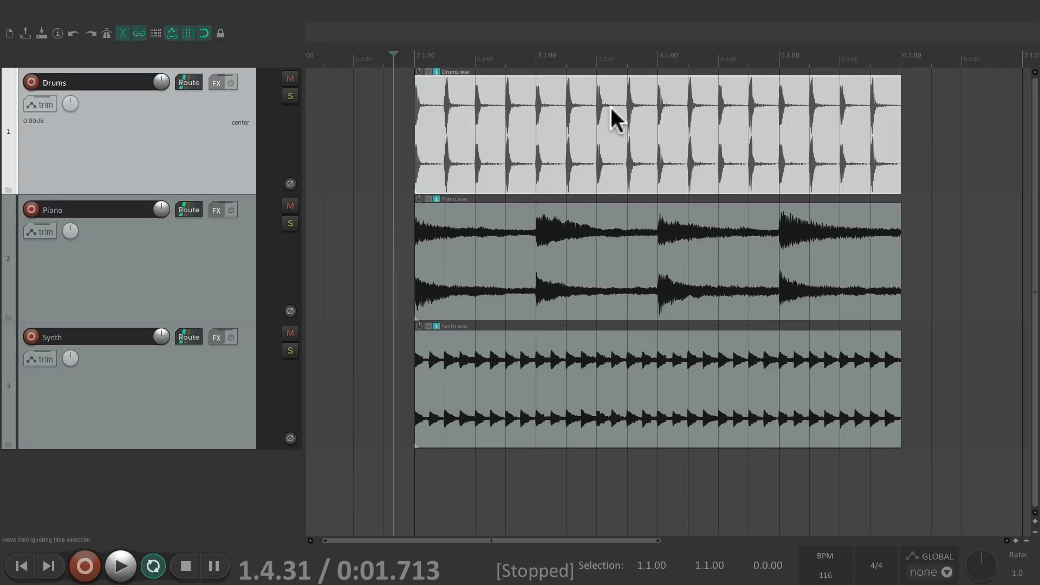
scroll(610, 116, "right", 5)
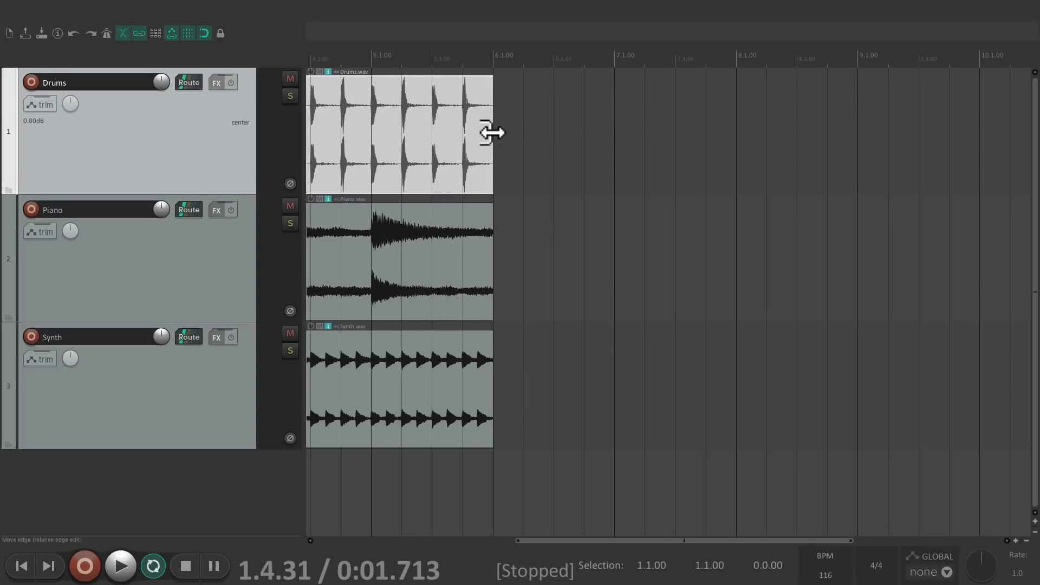
left_click_drag(491, 133, 964, 138)
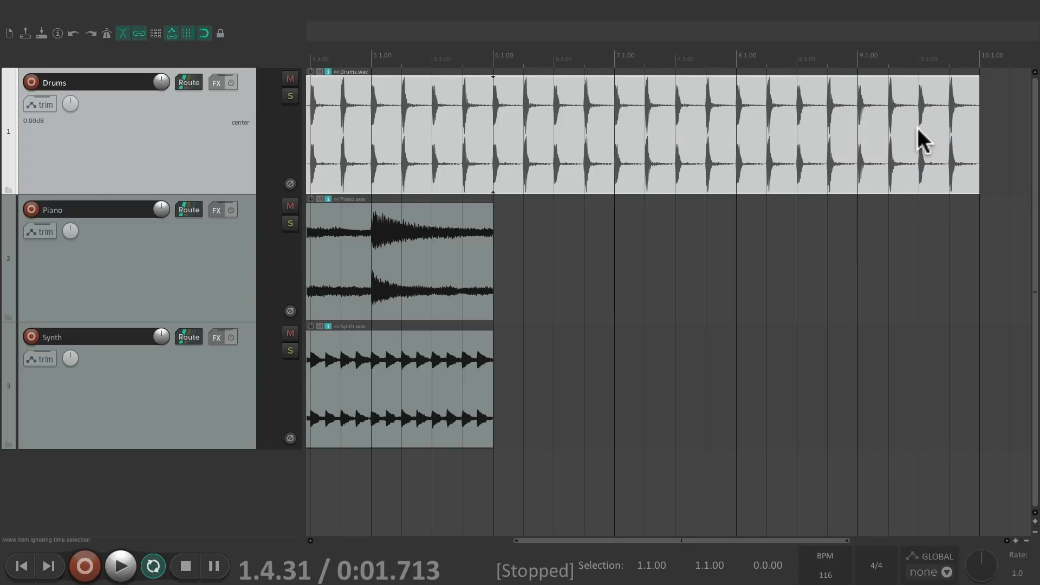
key("ctrl+z")
scroll(919, 130, "left", 5)
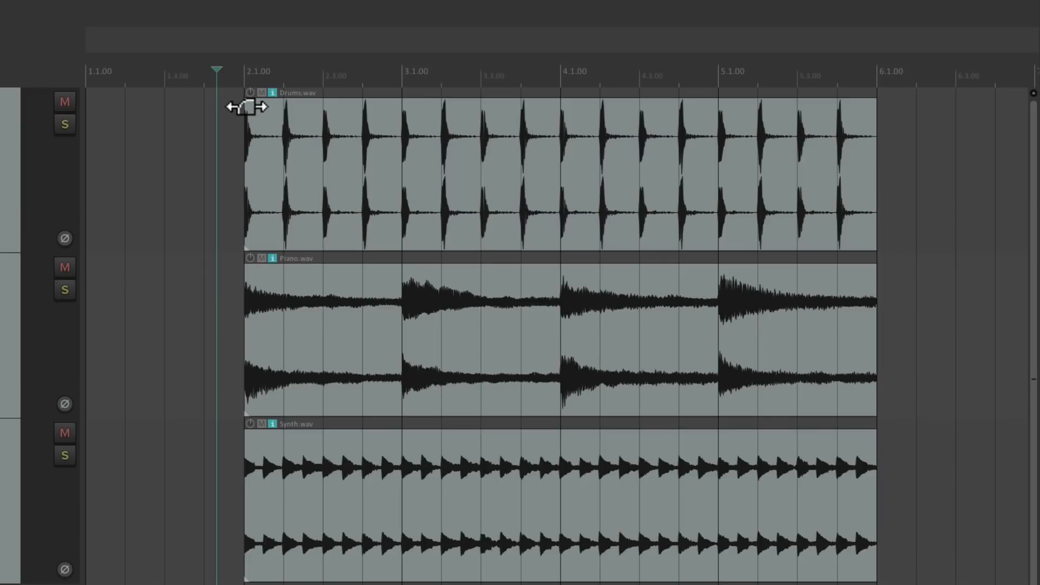
Add a fade-in up to bar 3 and a fade-out from bar 5 to the Drums item, and undo both fades
left_click_drag(247, 106, 402, 116)
left_click_drag(876, 106, 720, 136)
key("super+z")
key("super+z")
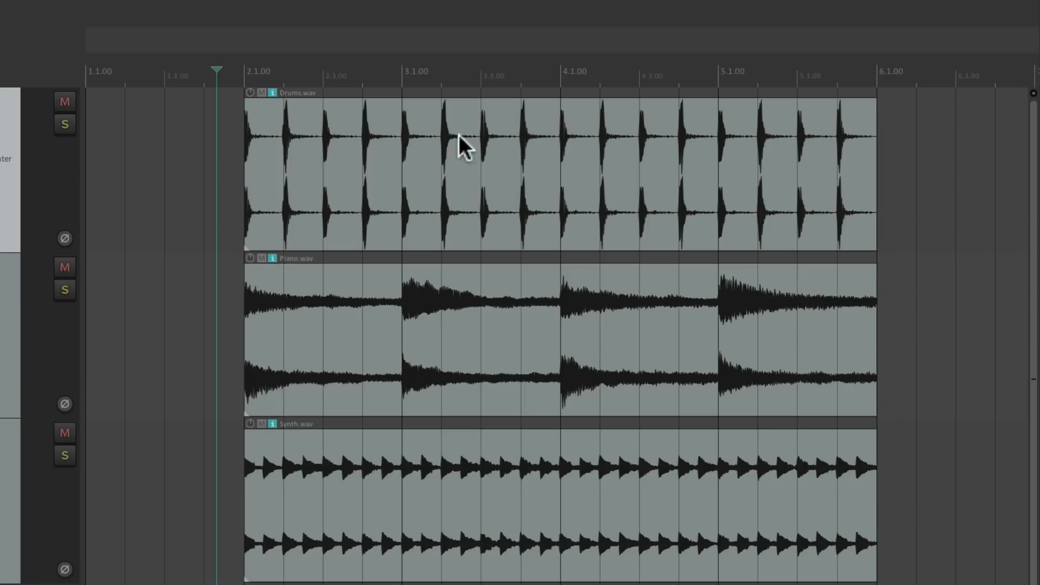
Select the Drums, Piano and Synth items and give them a shared fade-in ending just before bar 3 and a fade-out starting at bar 5
left_click(420, 138)
left_click(448, 347, "super")
left_click(433, 479, "super")
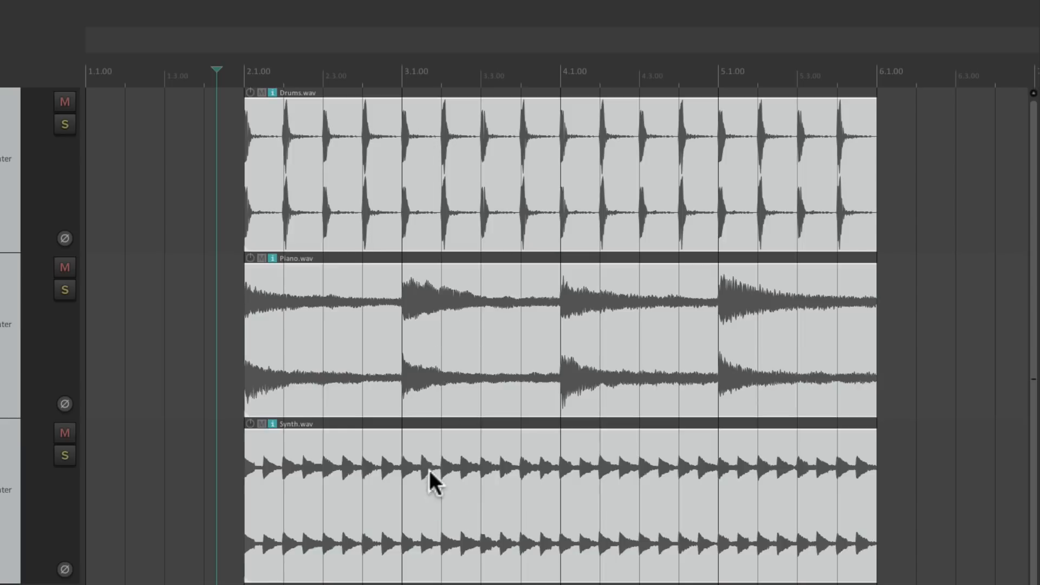
left_click_drag(249, 104, 395, 121)
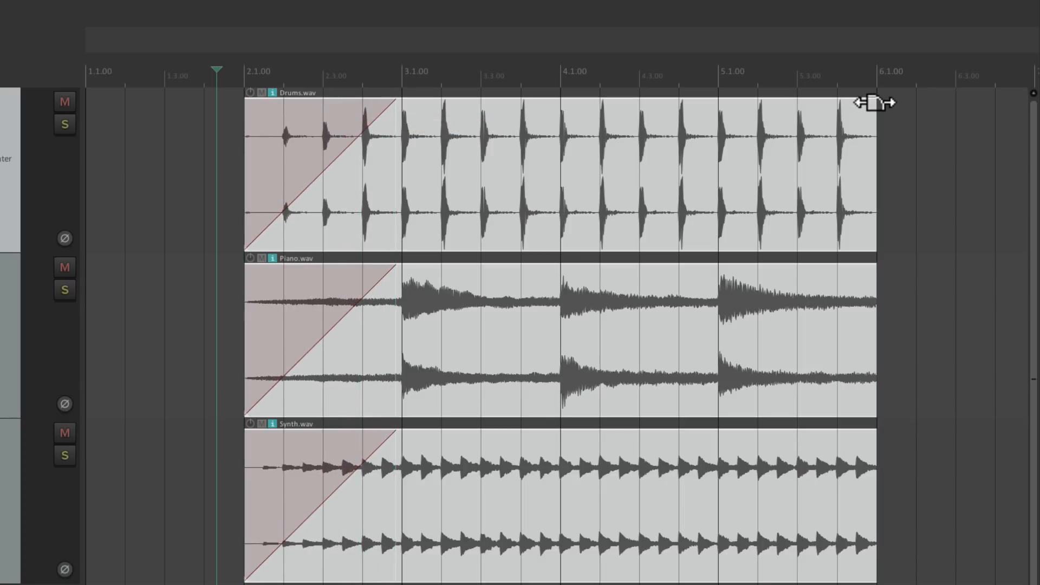
left_click_drag(874, 103, 718, 130)
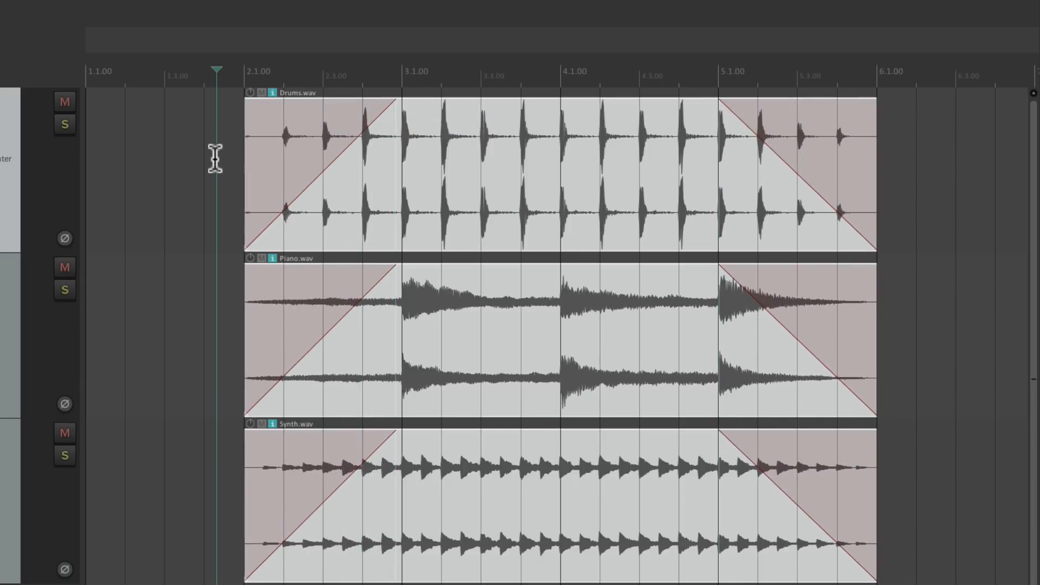
Play the faded items from just before bar 2, and undo the fade-in and fade-out
left_click(211, 158)
key("space")
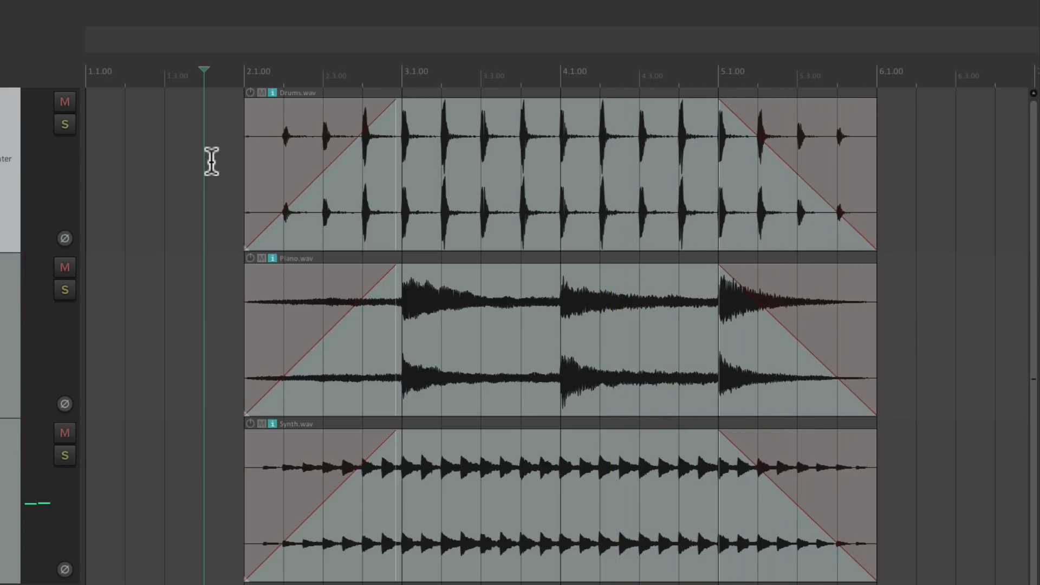
key("ctrl+z")
key("ctrl+z")
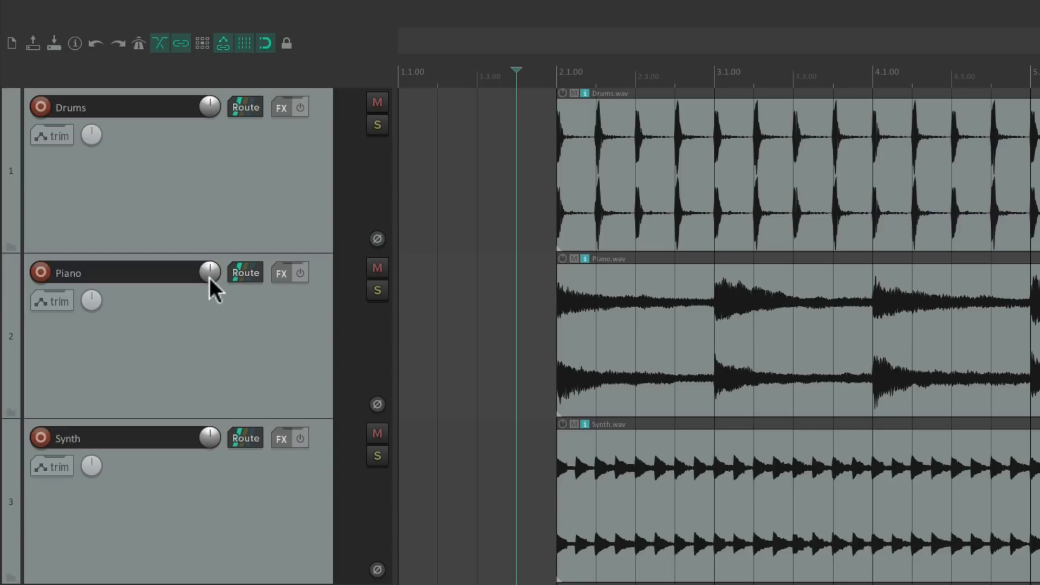
Toggle mute on and off for the Drums and Piano tracks, and solo on and off for the Drums track
left_click(369, 106)
left_click(368, 106)
left_click(376, 267)
left_click(376, 267)
left_click(380, 126)
left_click(379, 126)
Mute the Piano and Synth tracks and adjust the Drums track's volume while it plays alone
left_click(377, 266)
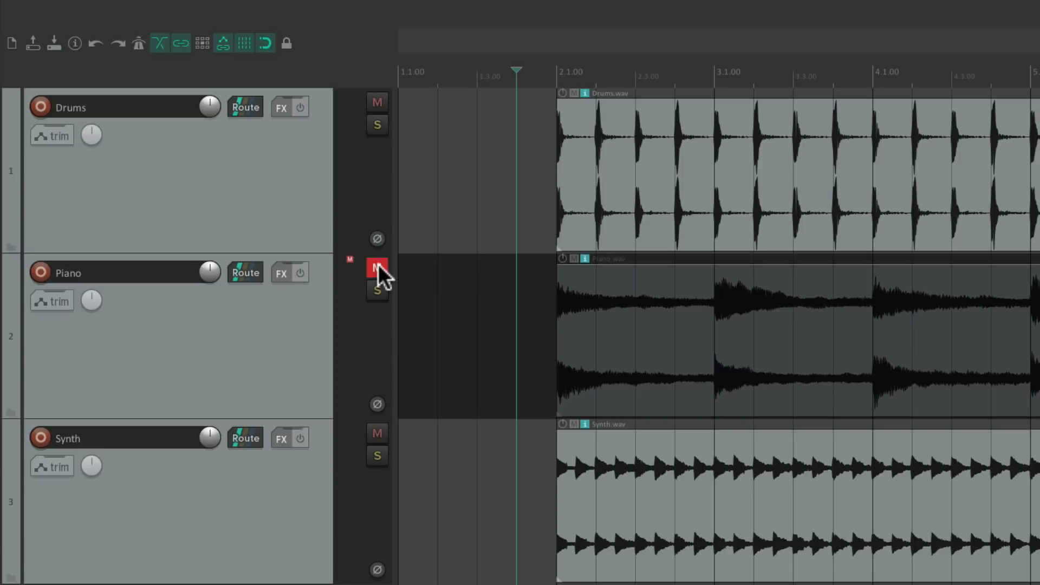
left_click(377, 432)
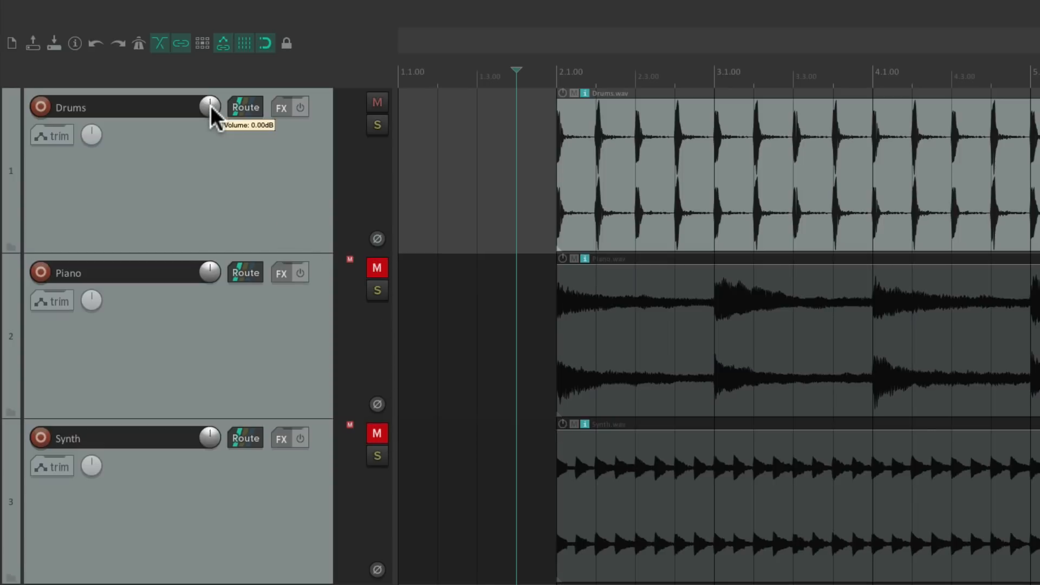
key("space")
mouse_move(210, 105)
left_mouse_down()
mouse_move(210, 135)
mouse_move(210, 106)
left_mouse_up()
key("space")
Unmute the Piano track and lower its volume while it plays with the Drums
left_click(379, 268)
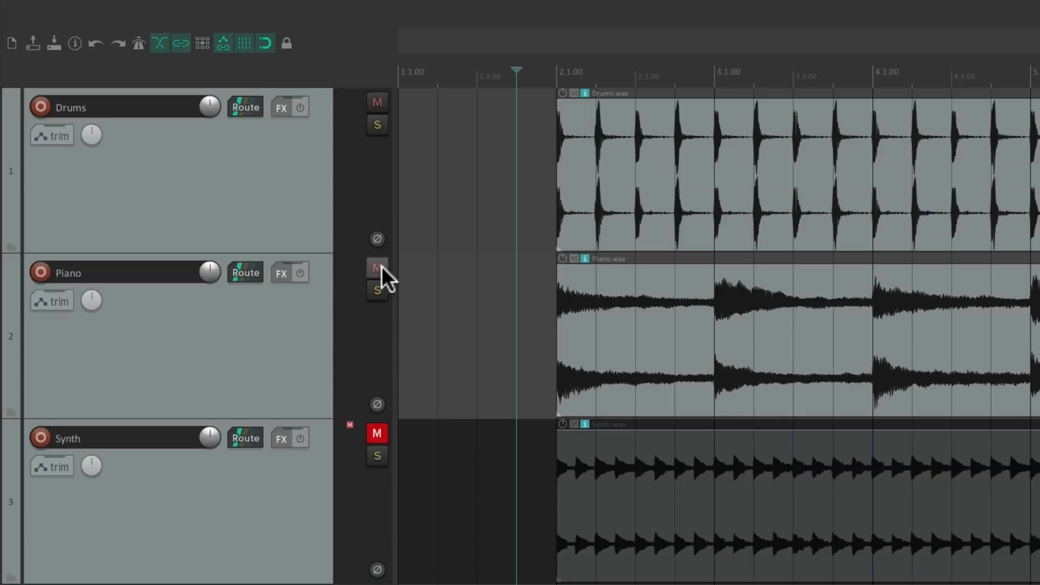
mouse_move(209, 265)
key("space")
mouse_move(209, 265)
left_mouse_down()
mouse_move(209, 285)
mouse_move(209, 267)
left_mouse_up()
key("space")
Unmute the Synth track and lower its volume to about -2.65 dB while all three tracks play
left_click(377, 434)
key("space")
mouse_move(205, 438)
left_mouse_down()
mouse_move(205, 461)
mouse_move(206, 434)
left_mouse_up()
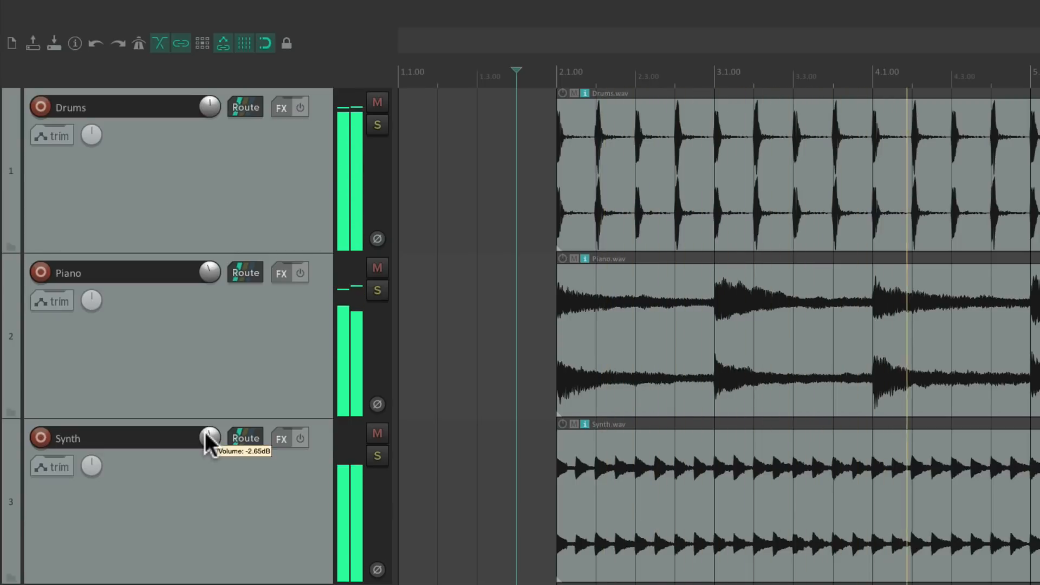
key("space")
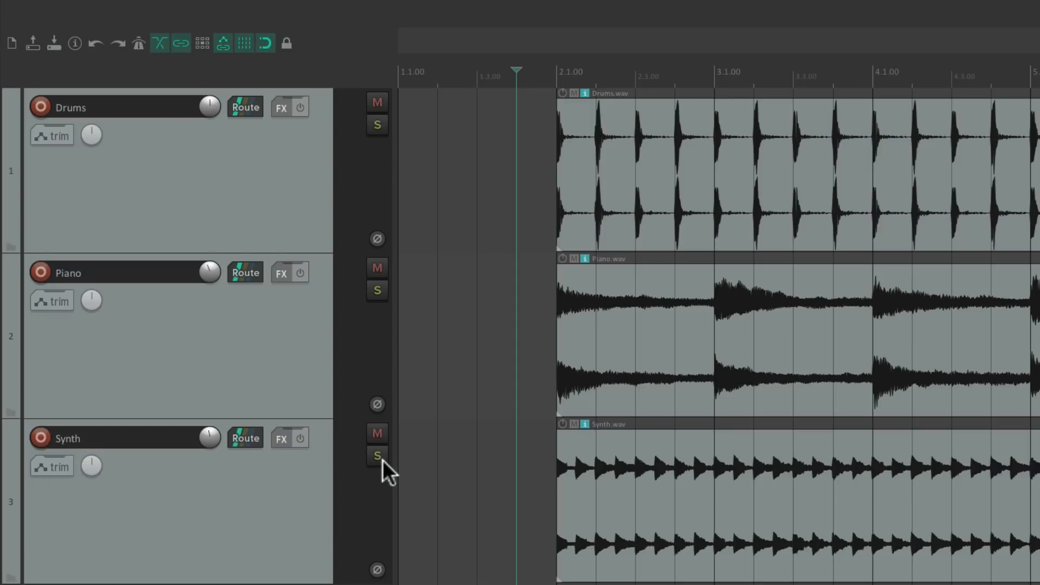
Solo the Synth track, play it alone, and turn its solo off
left_click(382, 459)
key("space")
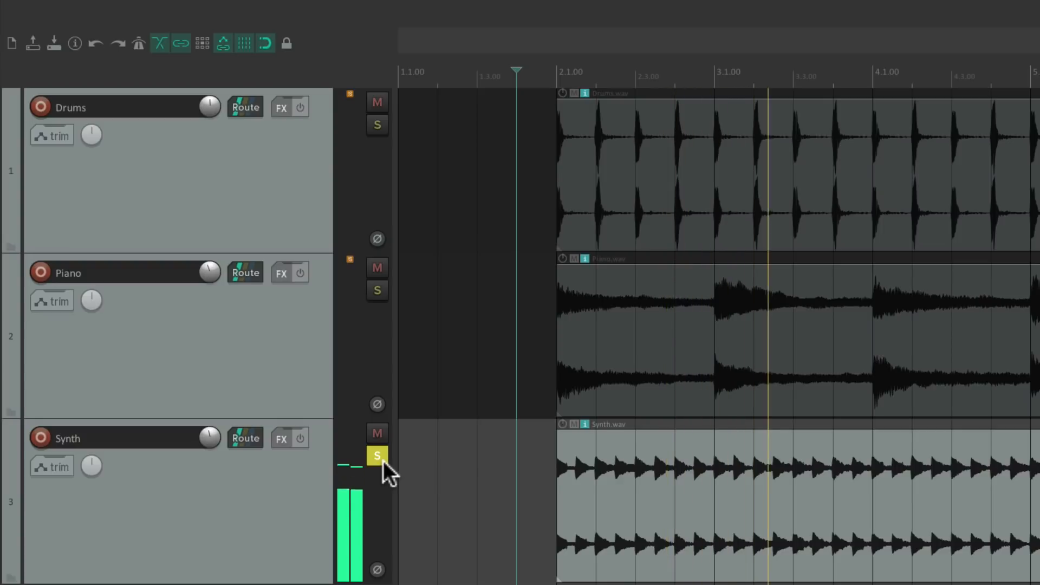
key("space")
left_click(383, 460)
Solo the Piano track, play it alone, and turn its solo off
left_click(383, 289)
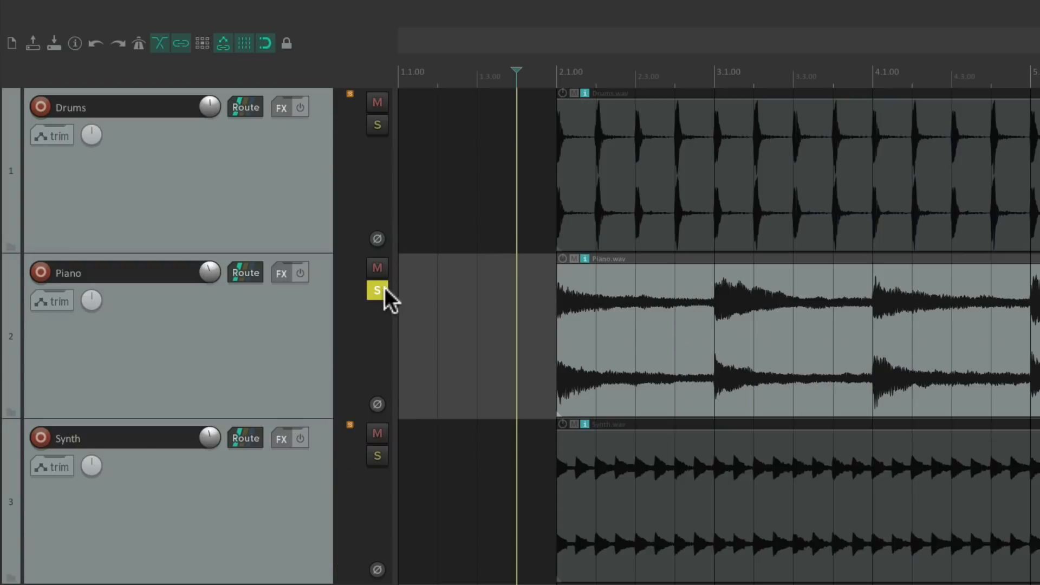
key("space")
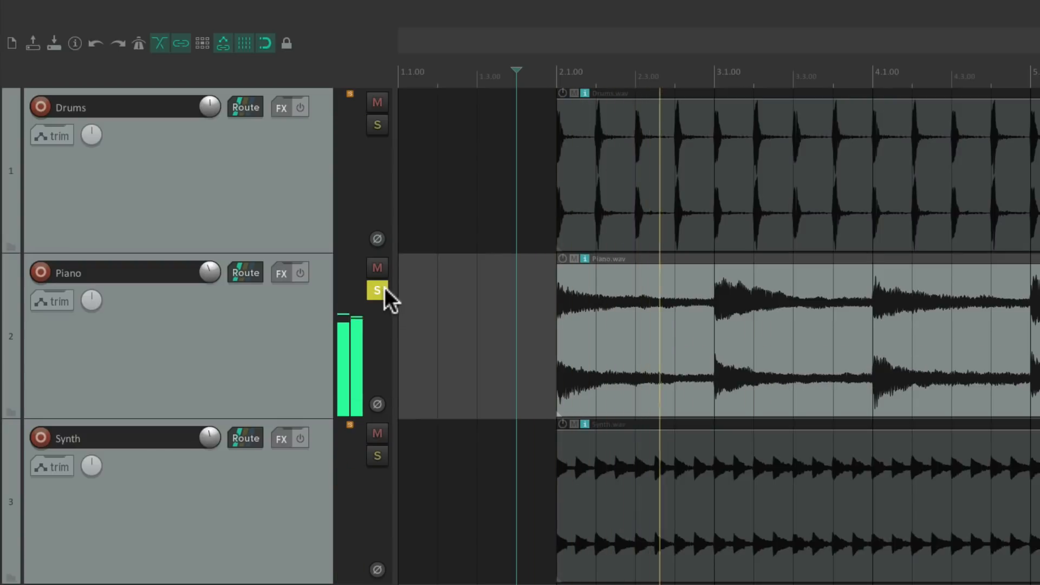
key("space")
left_click(384, 288)
Solo the Drums track, play it alone, and turn its solo off
left_click(375, 122)
key("space")
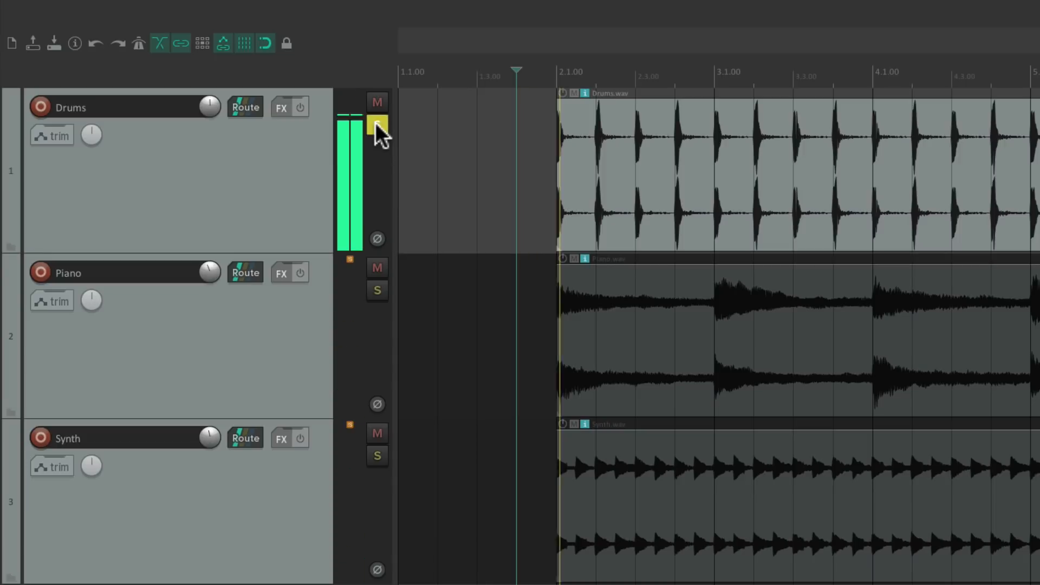
key("space")
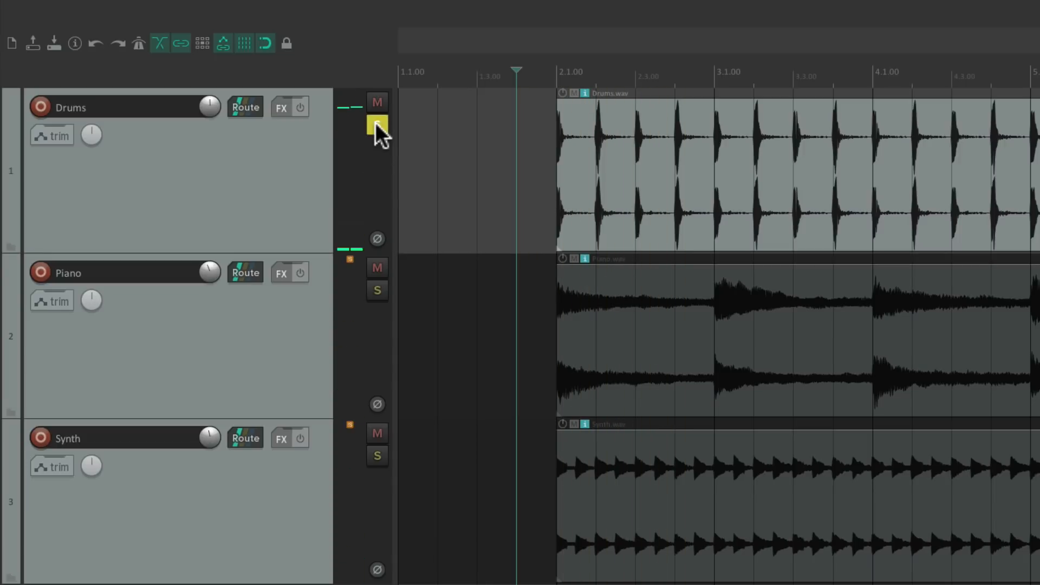
left_click(375, 122)
Mute the Piano and Synth tracks, play the Drums alone, and unmute both tracks again during playback
left_click(377, 268)
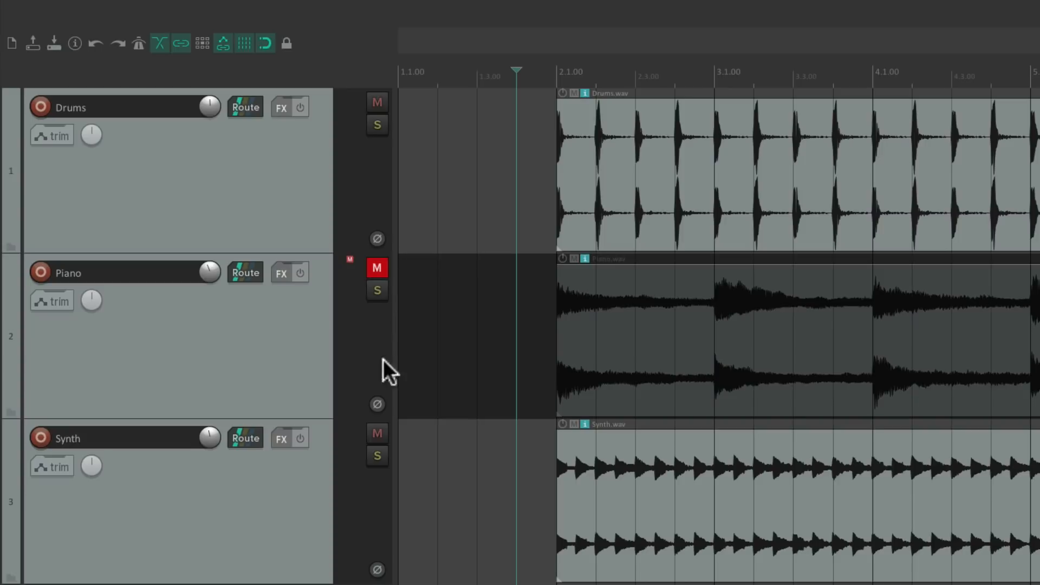
left_click(377, 433)
key("space")
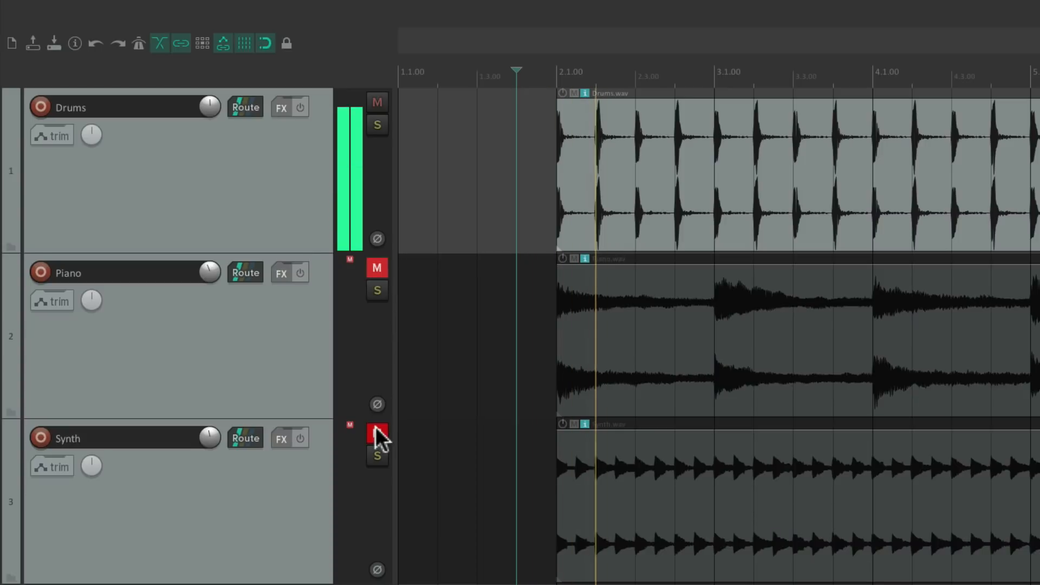
left_click(376, 268)
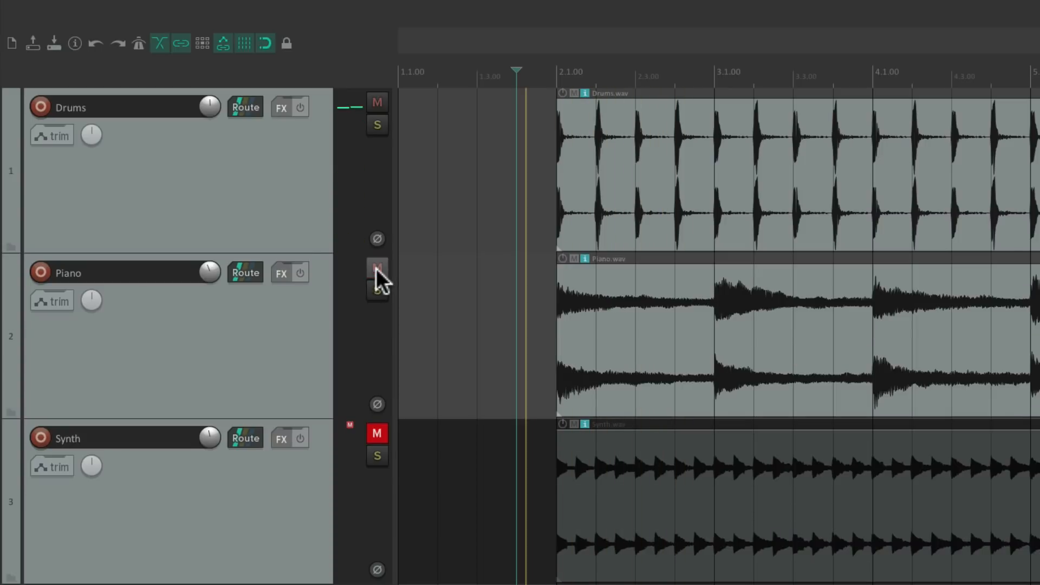
left_click(377, 433)
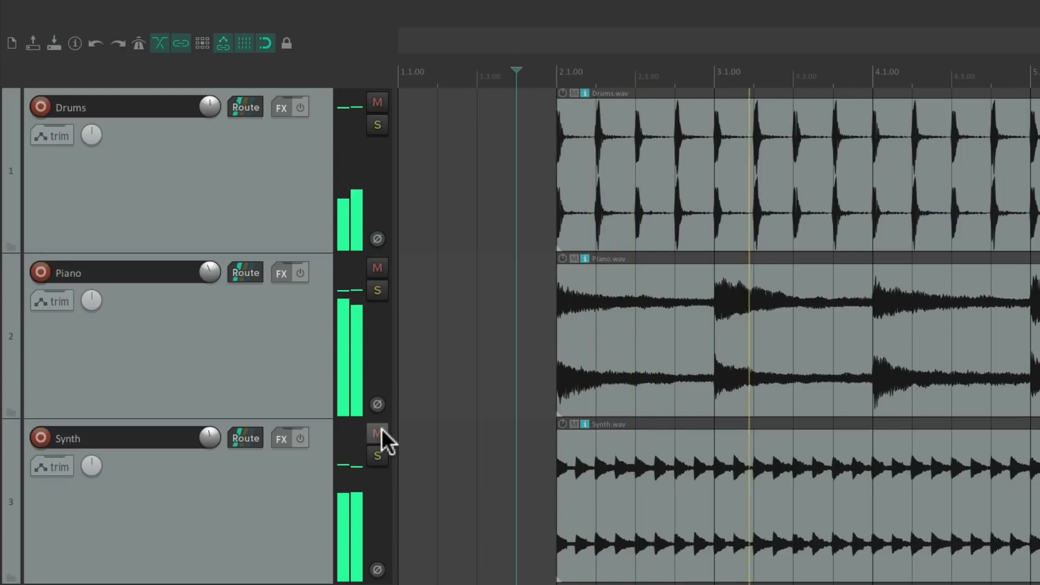
key("space")
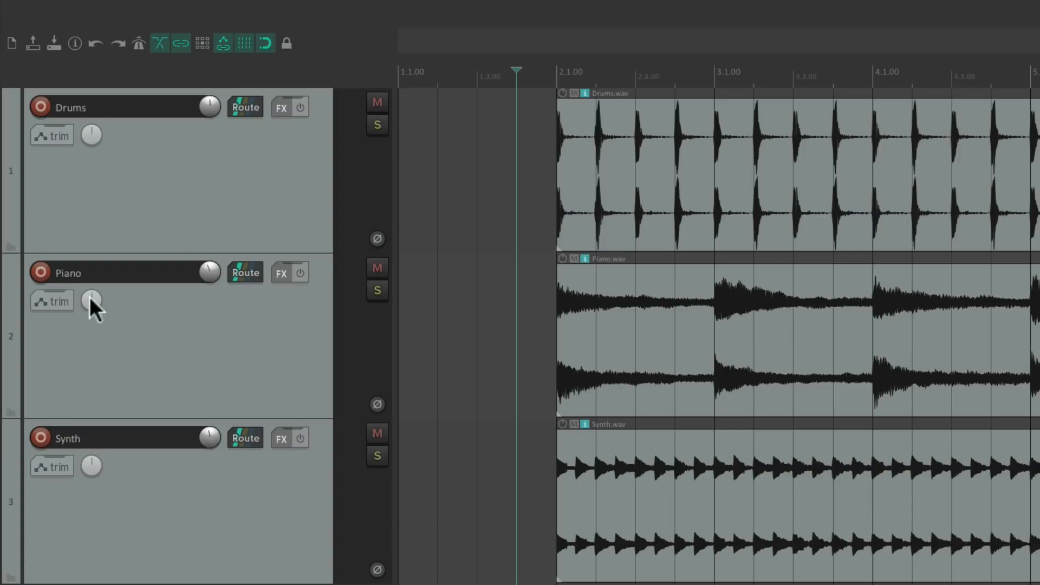
Pan the Piano track to the left and the Synth track to the right, and play the mix
left_click_drag(89, 297, 90, 395)
left_click_drag(89, 469, 89, 449)
key("space")
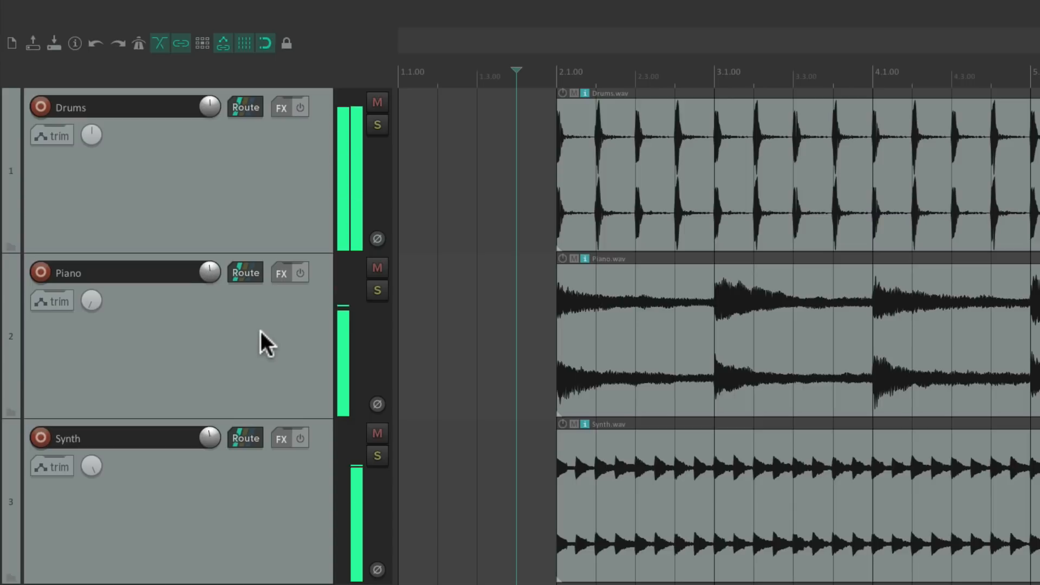
key("space")
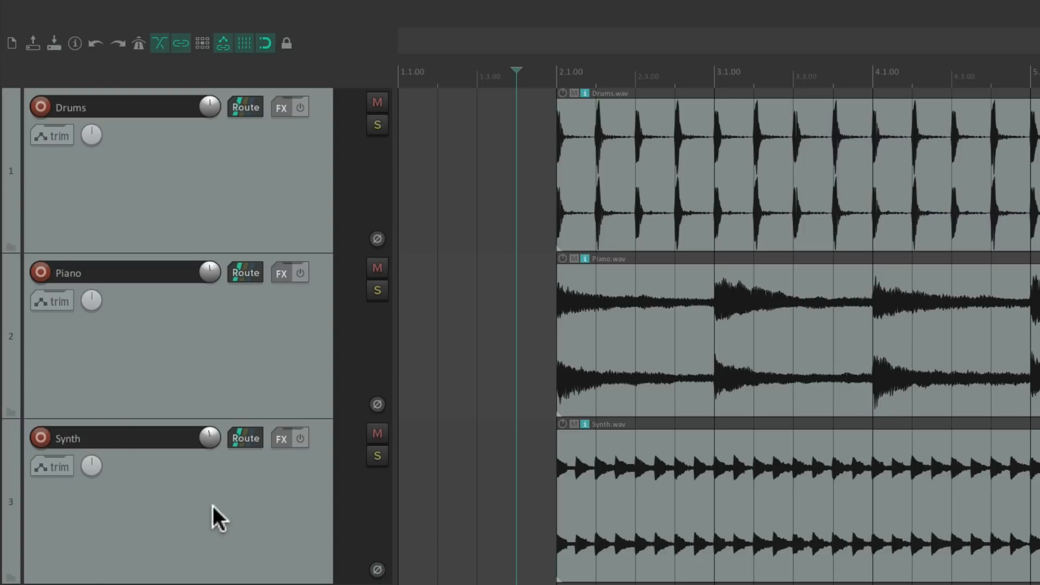
Examine the plugin list for the Drums track, and its routing options including the available send destinations
left_click(280, 110)
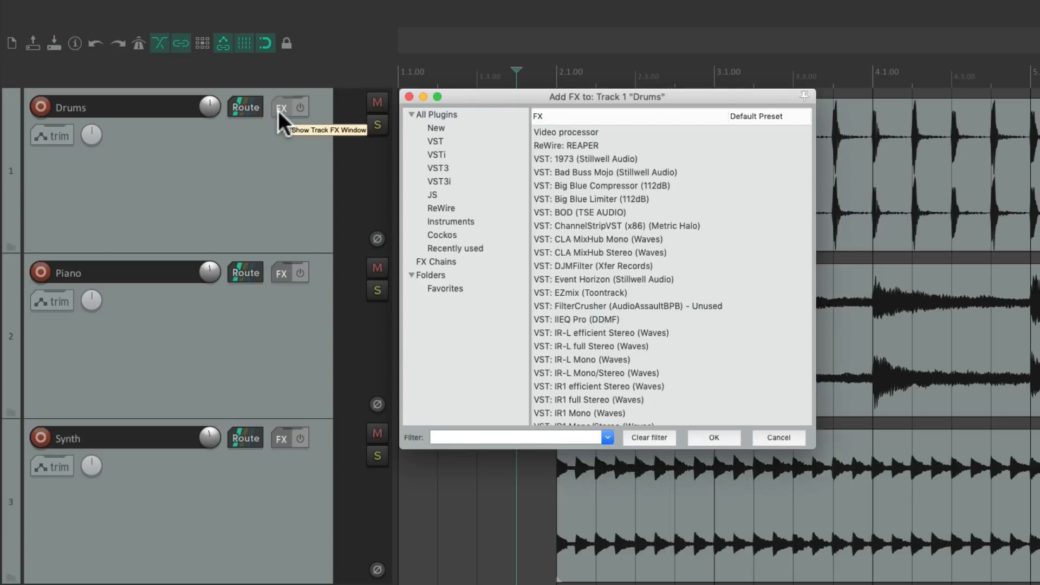
left_click(410, 97)
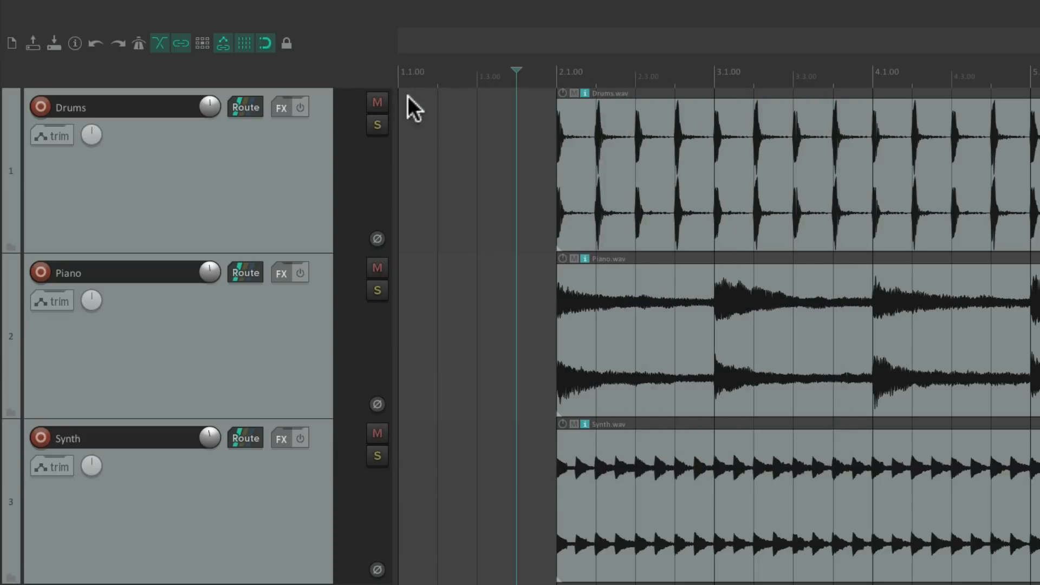
left_click(244, 109)
left_click(482, 221)
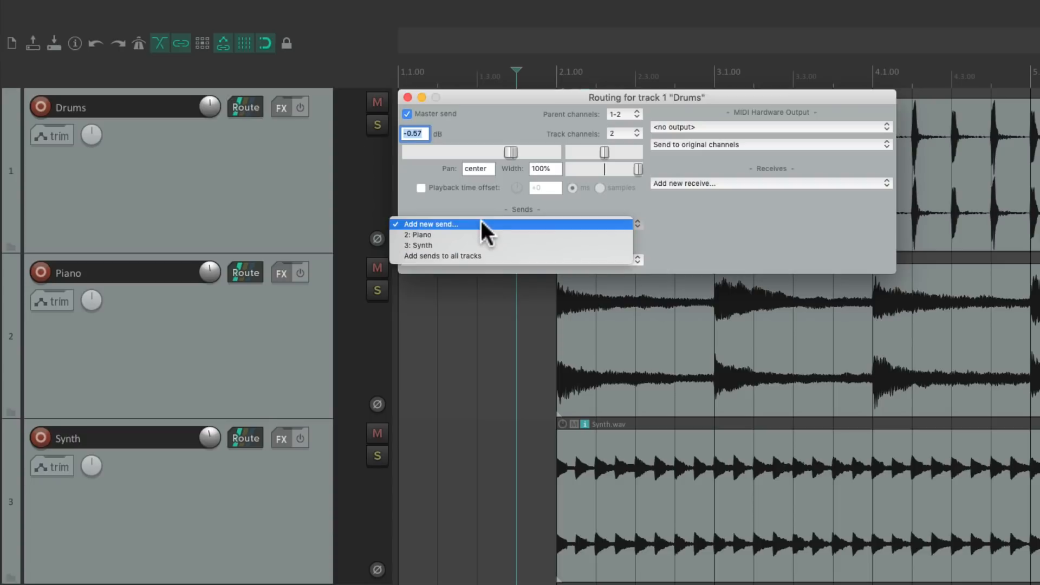
left_click(485, 221)
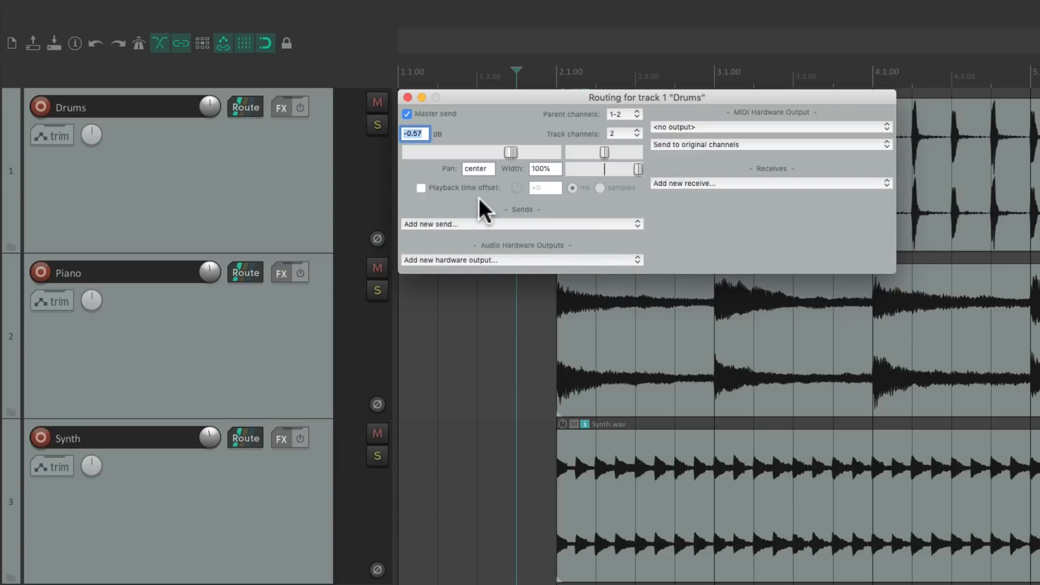
left_click(407, 97)
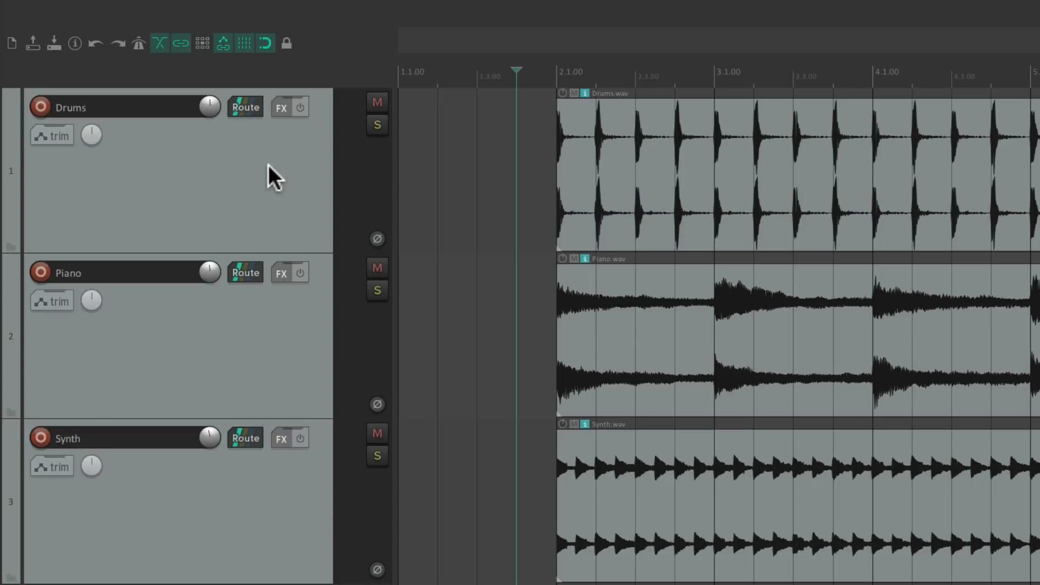
Examine the automation envelopes available for the Drums track
left_click(37, 136)
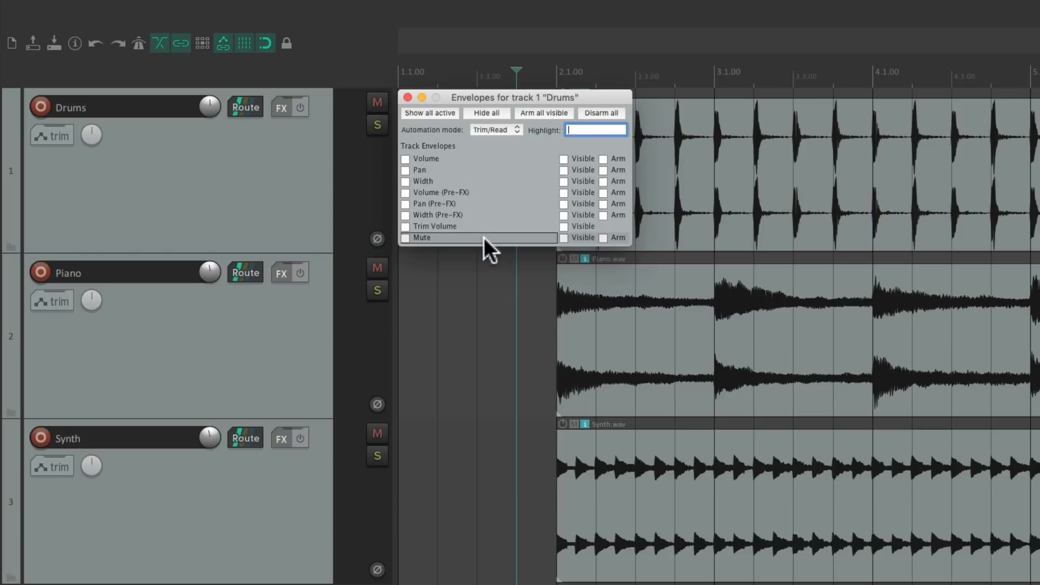
left_click(405, 96)
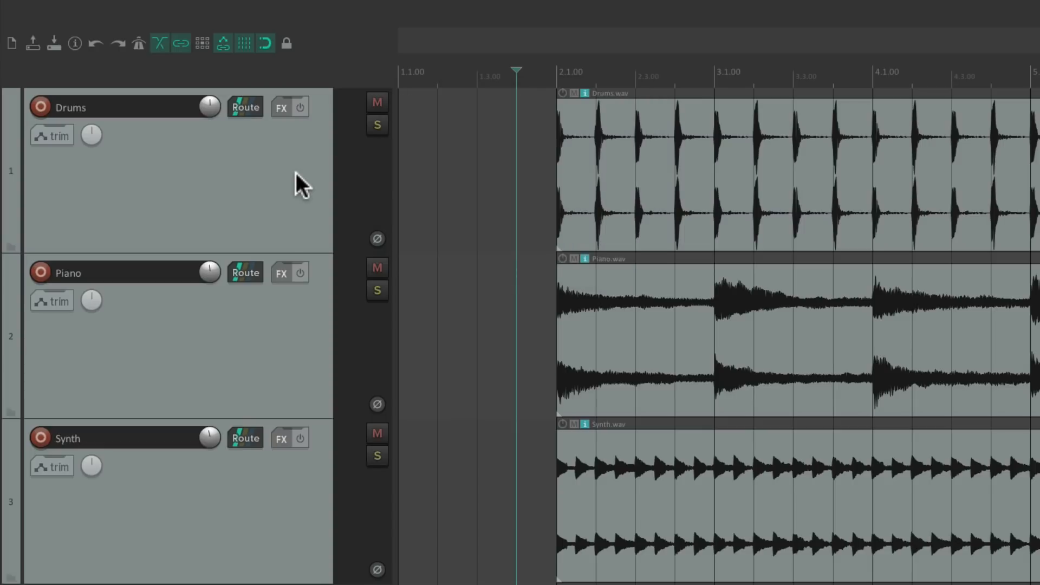
Show the mixer as a floating window and shrink its insert area to give the channel controls more room
mouse_move(262, 5)
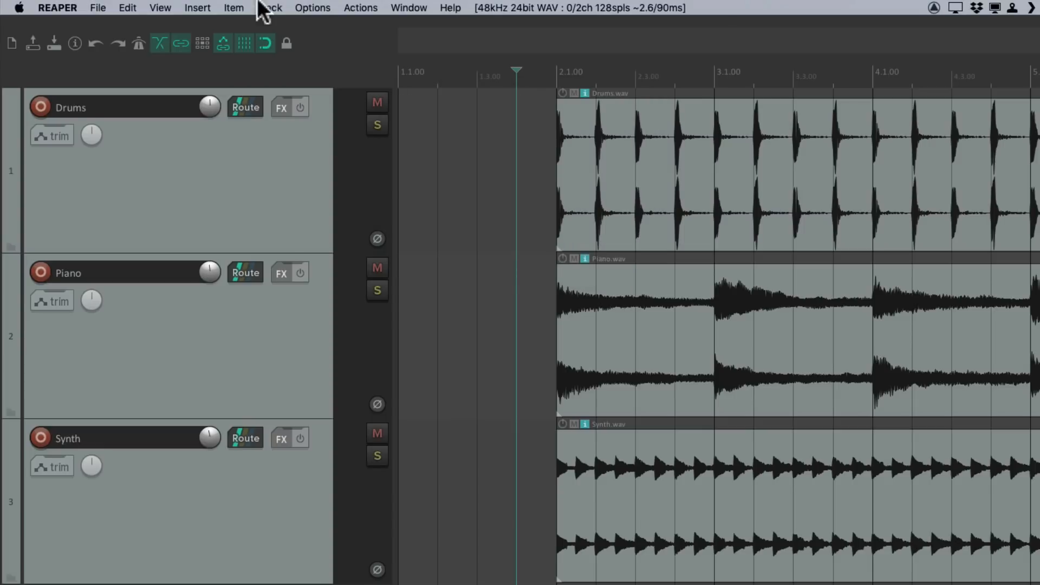
left_click(161, 8)
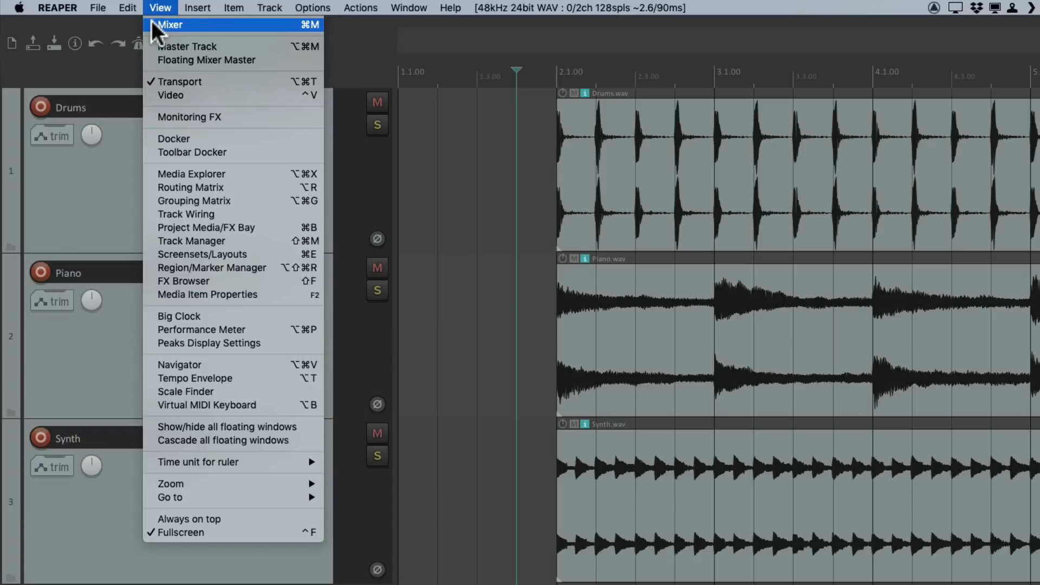
left_click(153, 23)
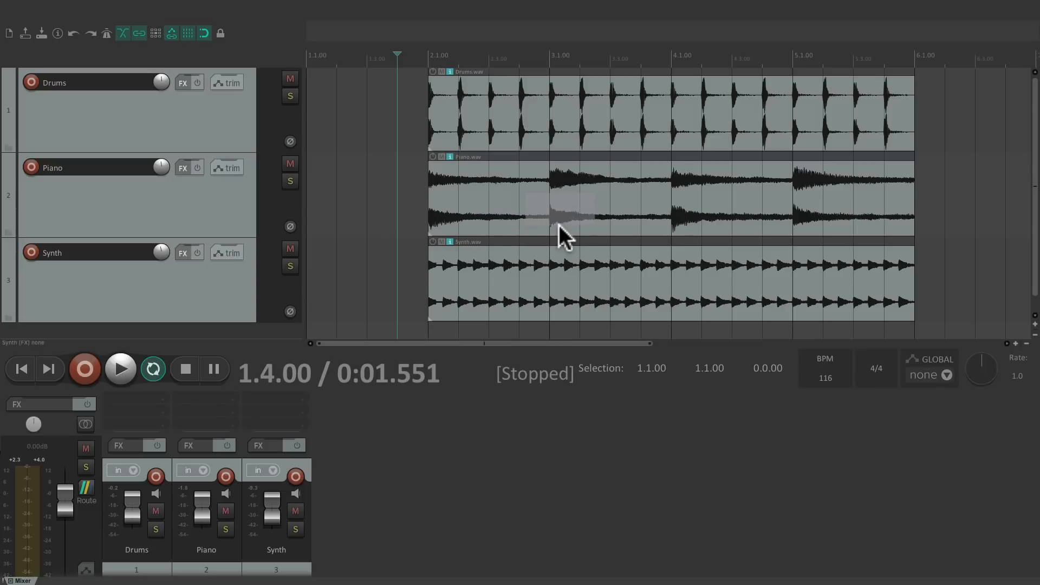
left_click_drag(558, 224, 572, 306)
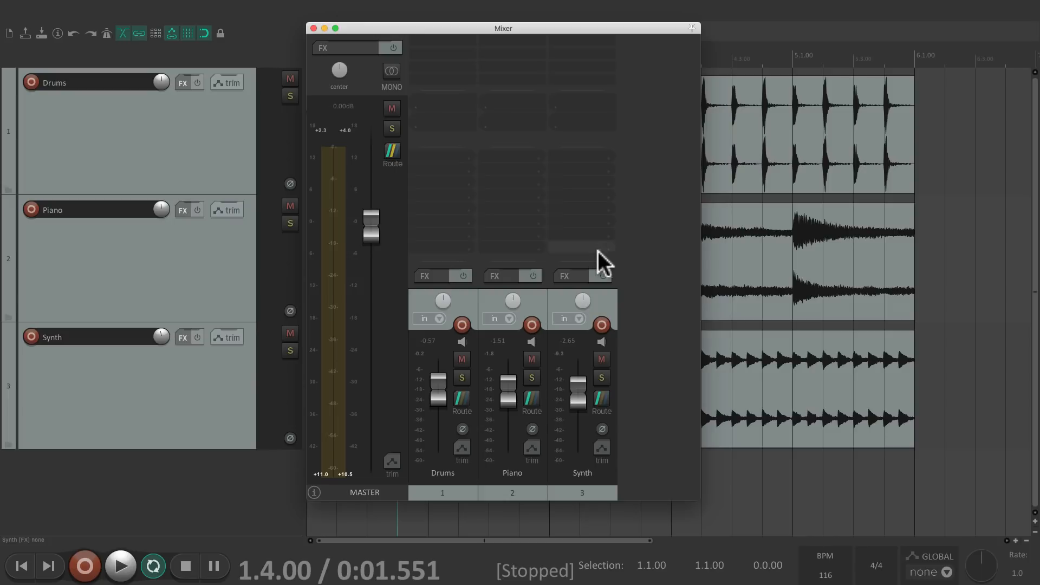
left_click_drag(585, 263, 591, 173)
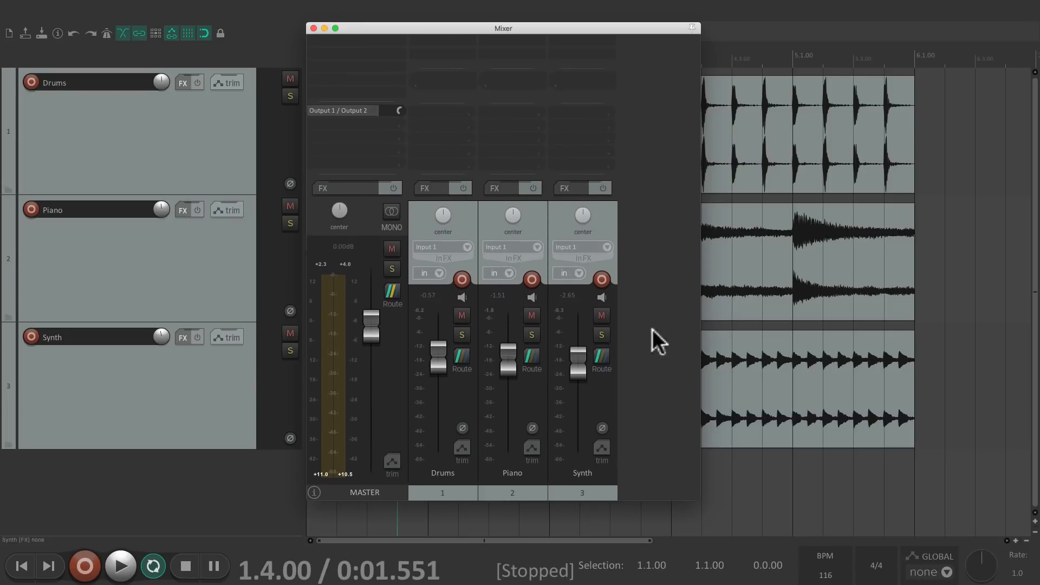
During playback, lower the mixer volumes to -3.58 dB for Piano, -3.73 dB for Synth and -2.22 dB for Drums, and close the mixer
key("space")
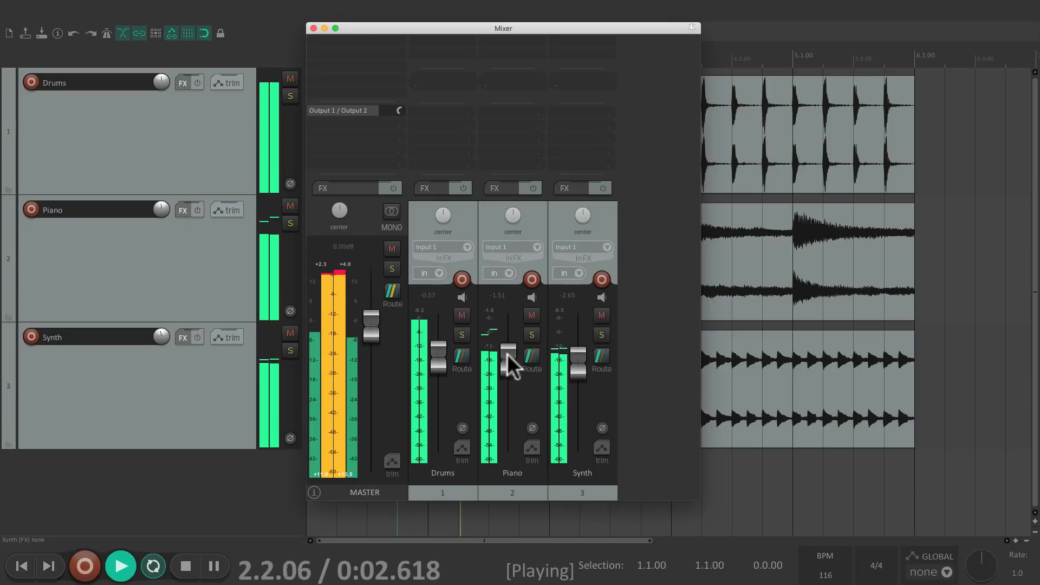
left_click_drag(507, 353, 507, 370)
left_click_drag(578, 386, 512, 368)
mouse_move(441, 369)
left_mouse_down()
mouse_move(445, 414)
mouse_move(440, 371)
left_mouse_up()
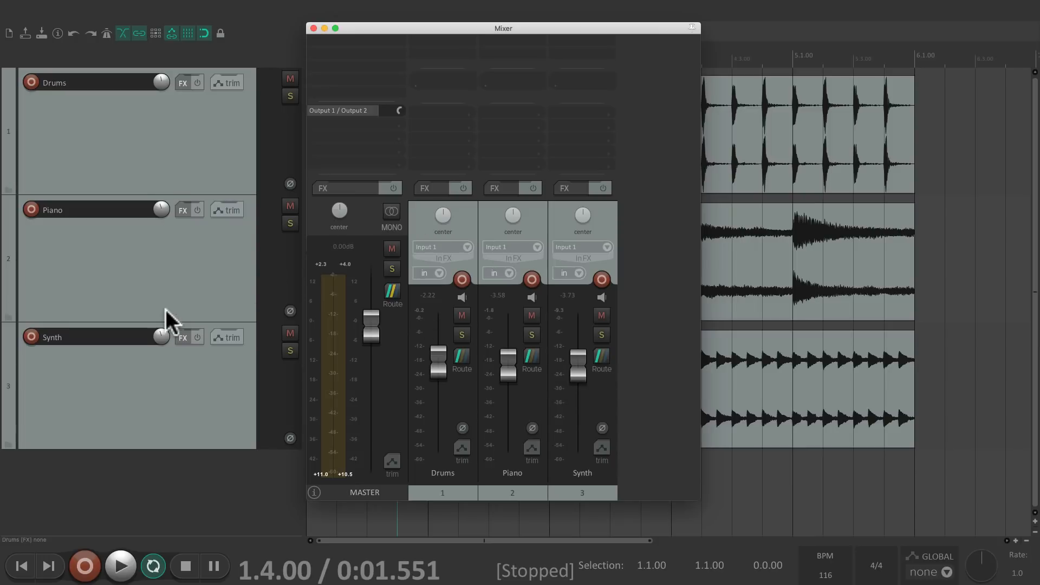
key("super+m")
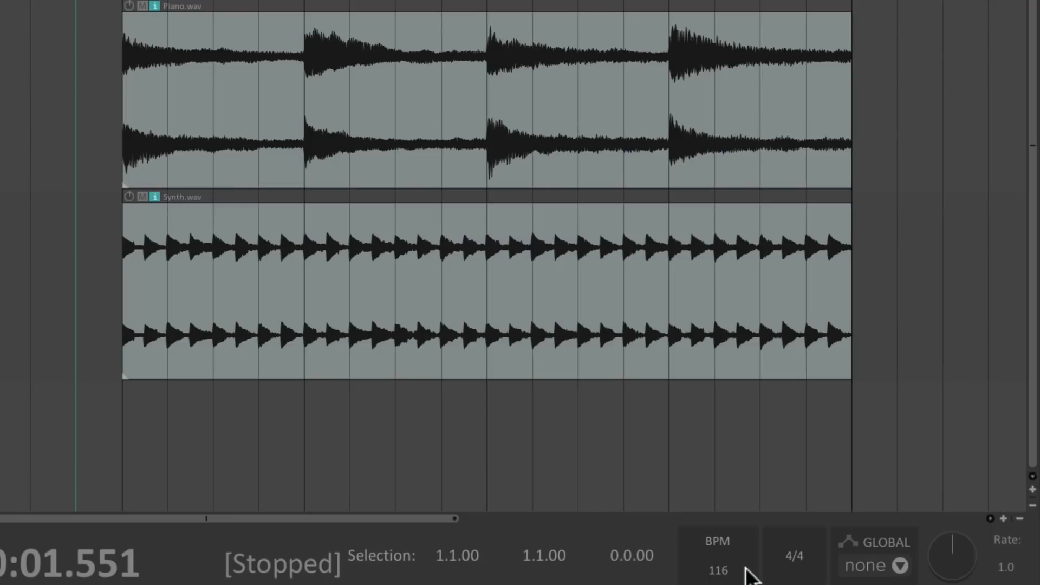
Set the project tempo to 125 BPM and play the loops from the start of the items
double_click(735, 568)
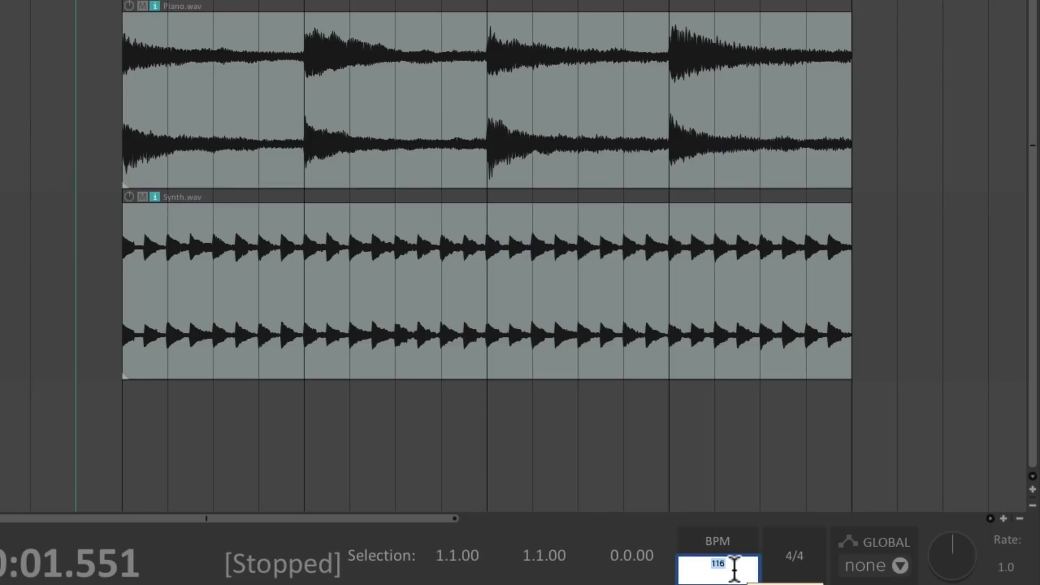
type("125")
key("Return")
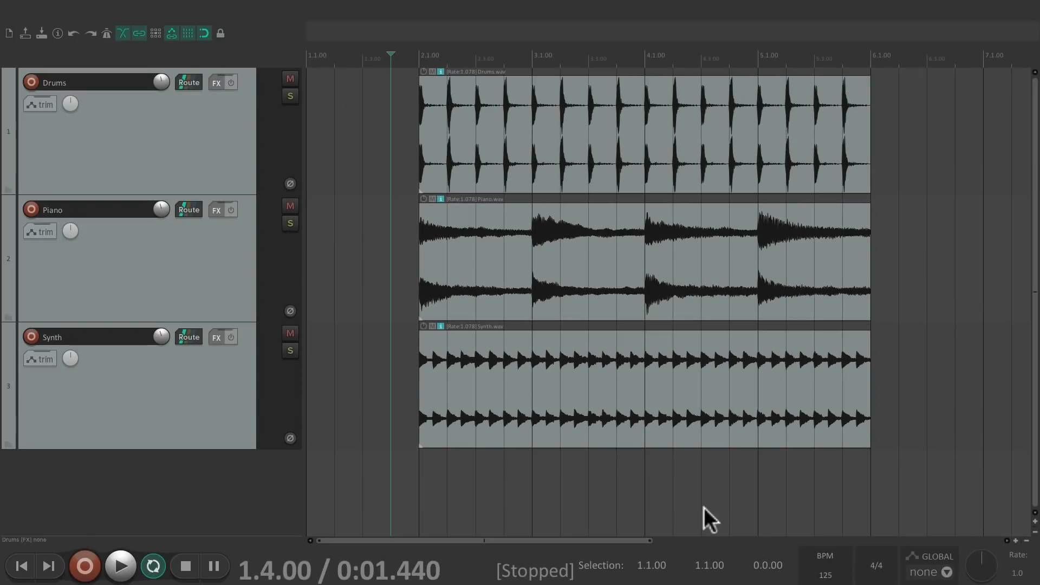
key("Tab")
key("space")
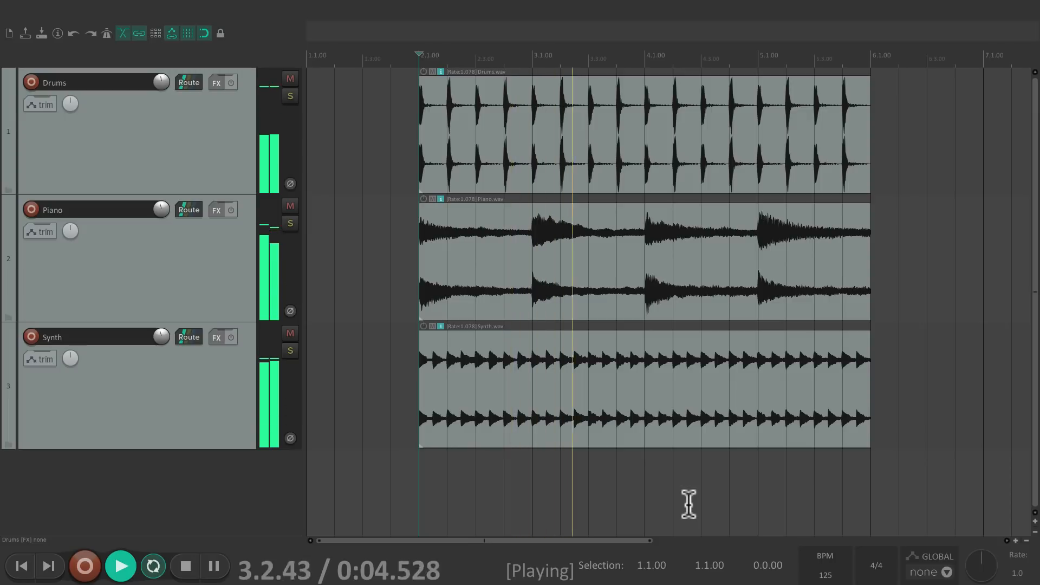
key("space")
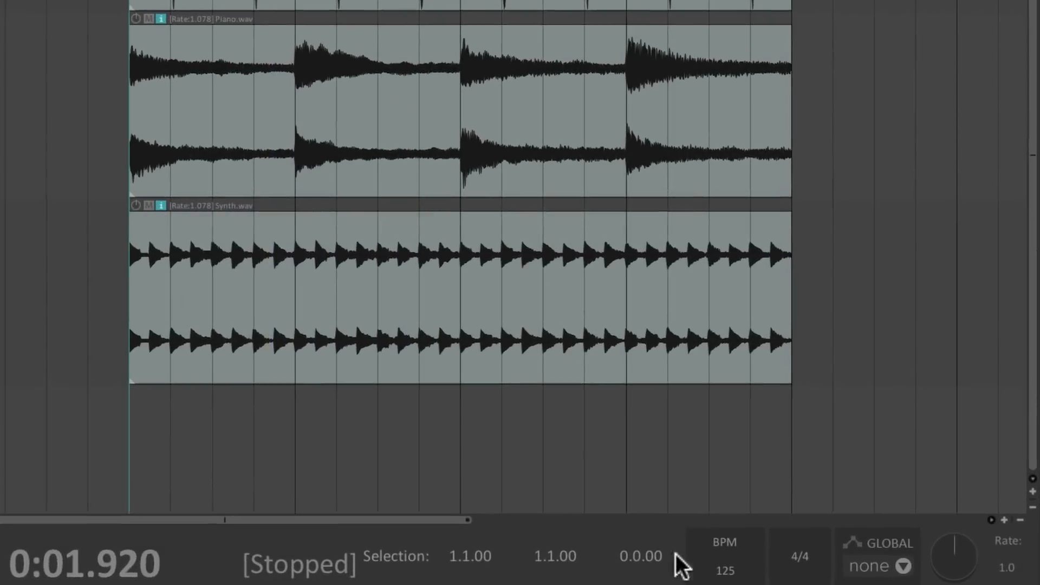
Set the project tempo to 100 BPM and play the loops
double_click(811, 574)
type("100")
key("Return")
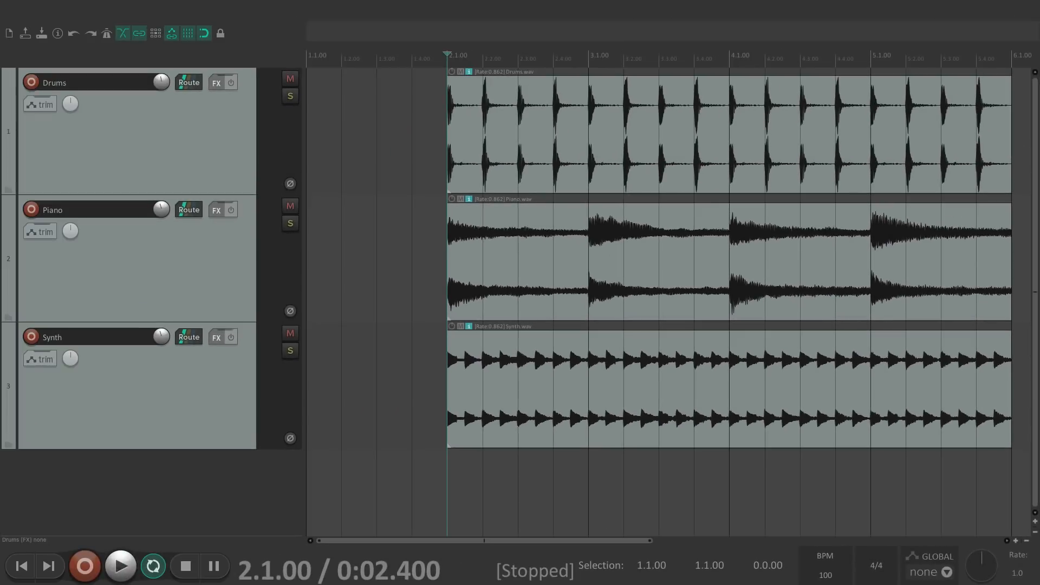
key("space")
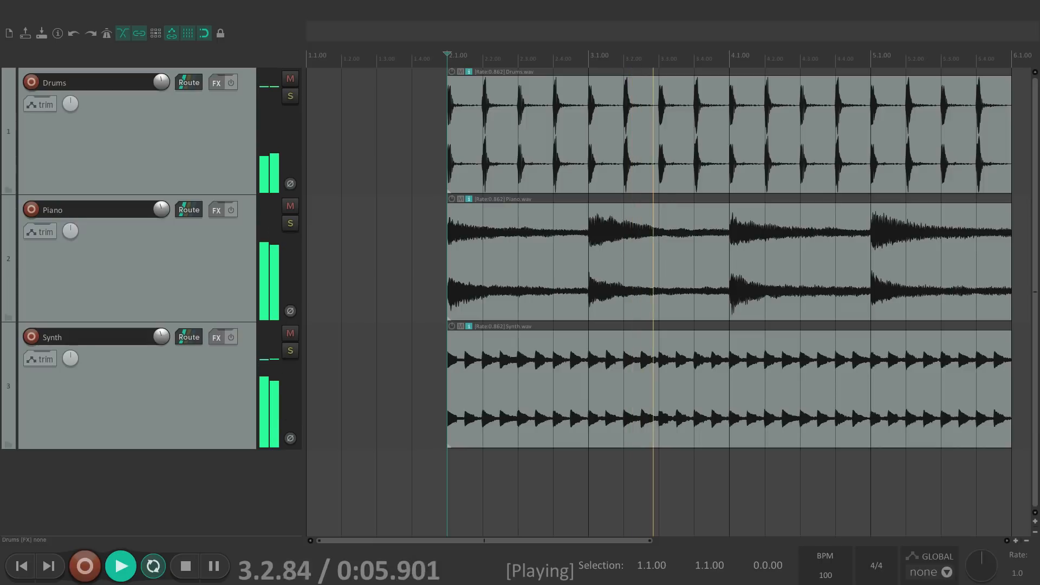
key("space")
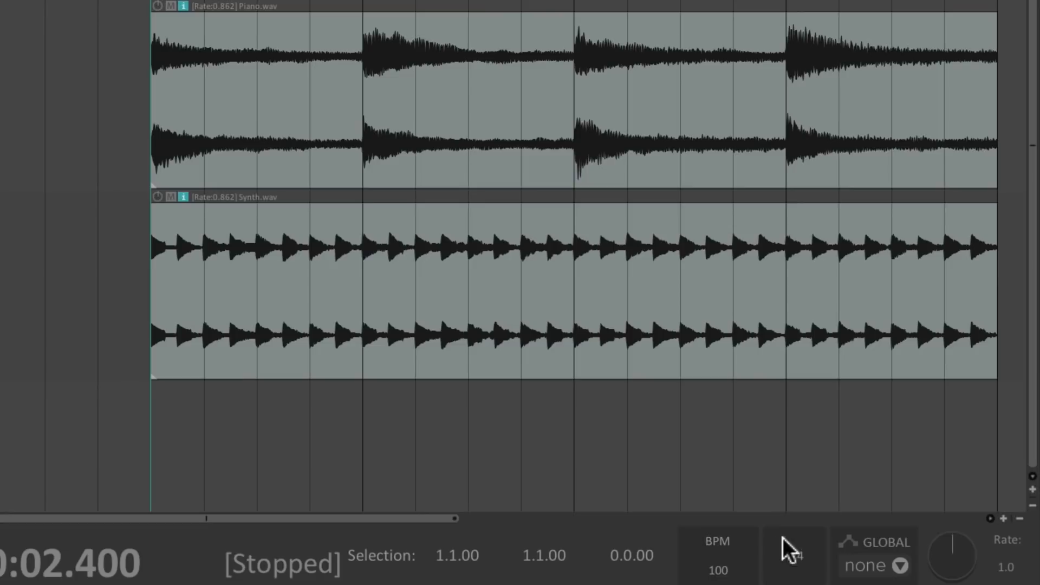
Set the project tempo to 116 BPM
double_click(834, 572)
type("116")
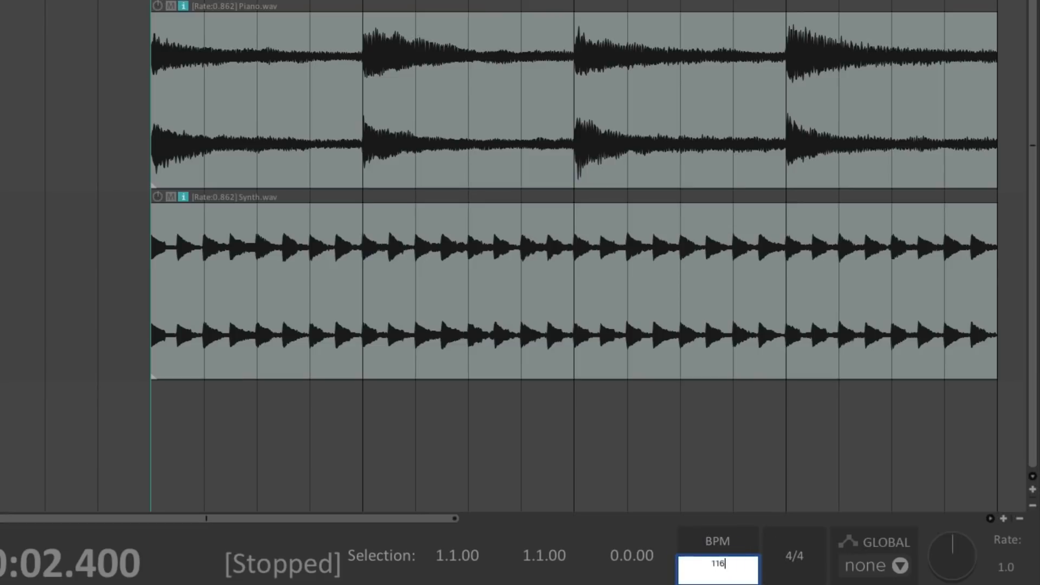
key("Return")
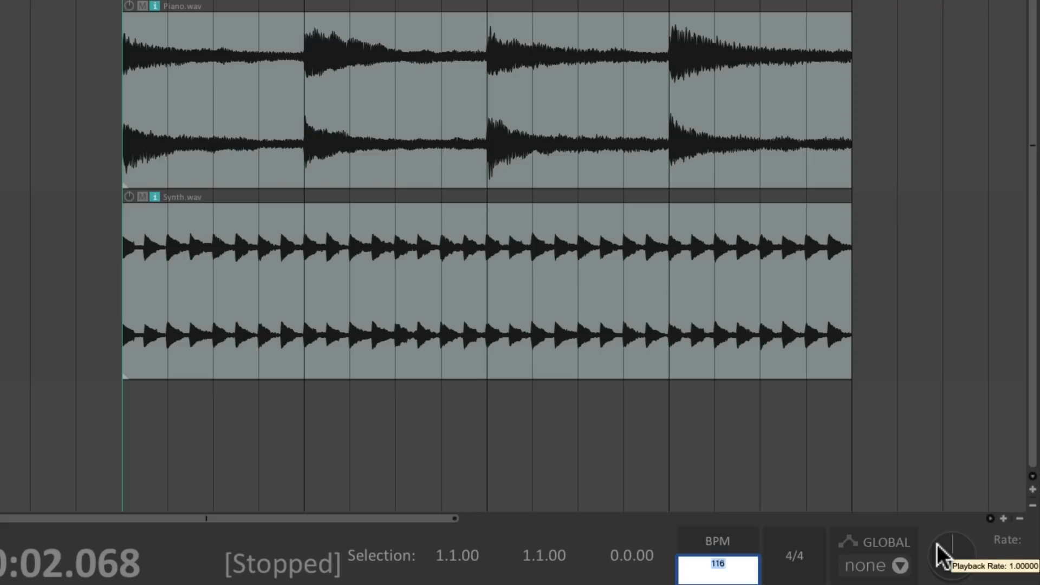
Lower the playback rate to 0.838 and further to 0.796, playing the loops at each rate
left_click_drag(938, 544, 937, 558)
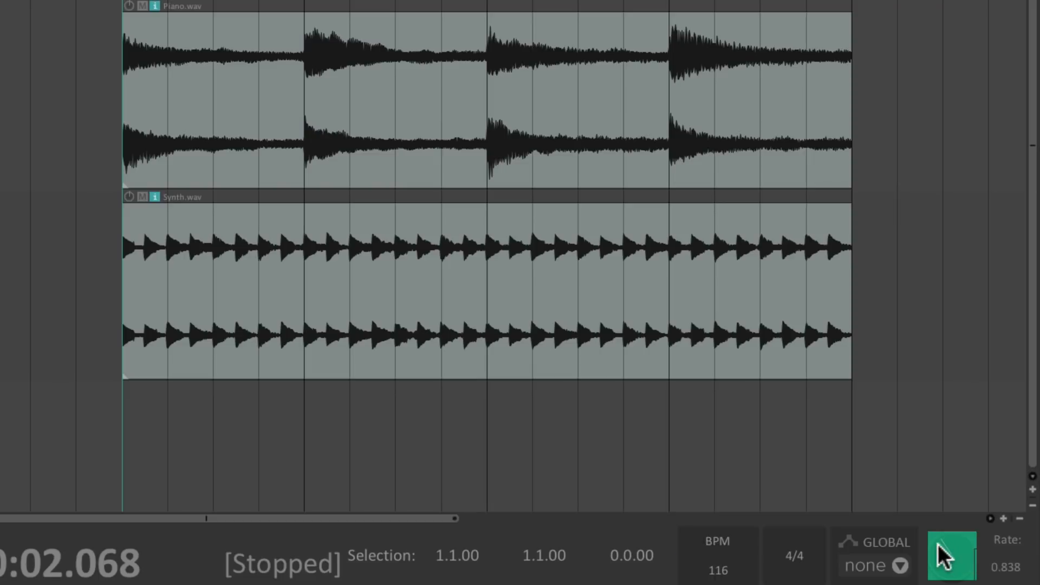
key("space")
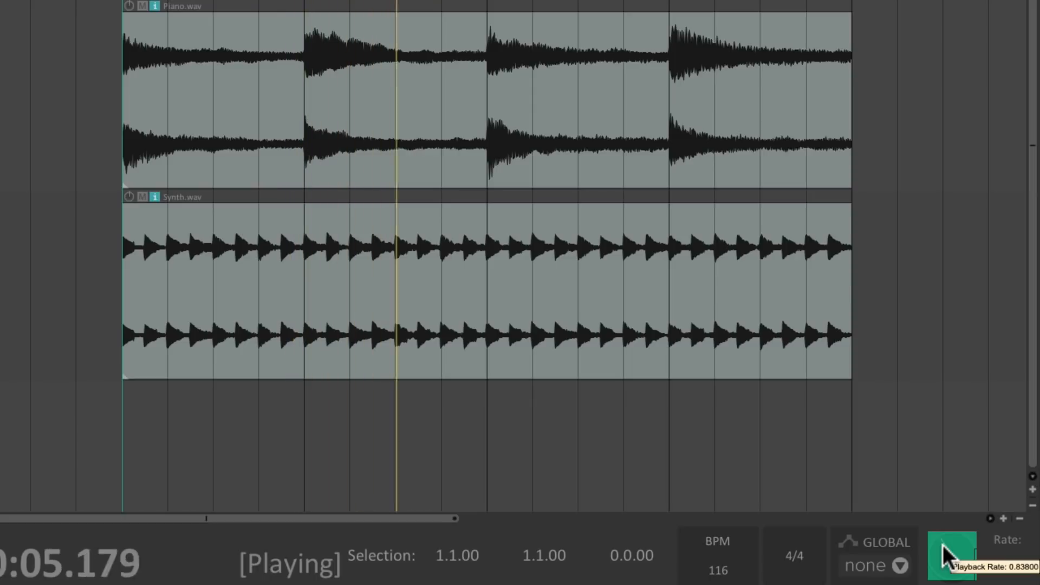
key("space")
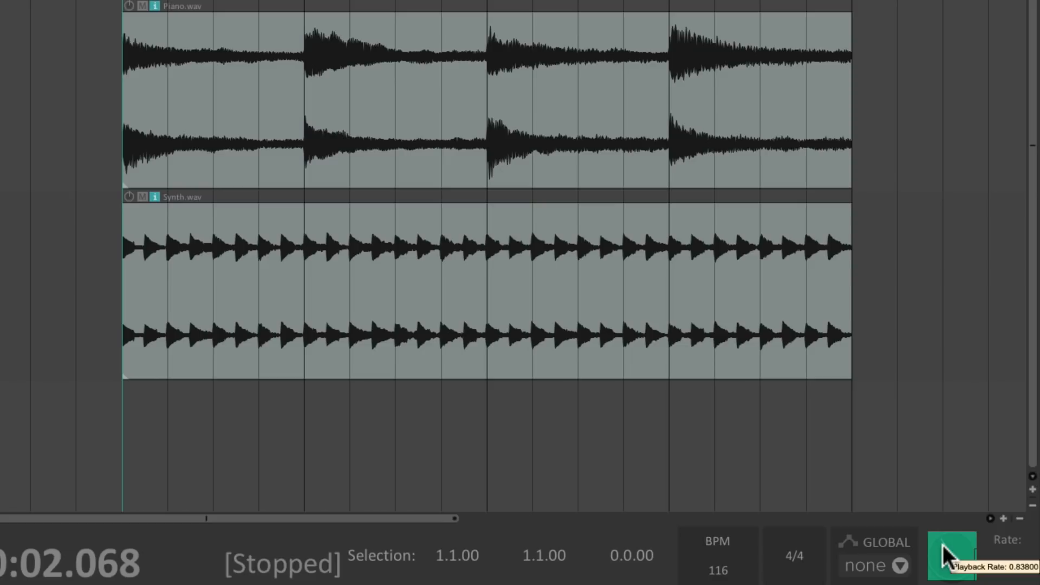
left_click_drag(942, 544, 942, 548)
key("space")
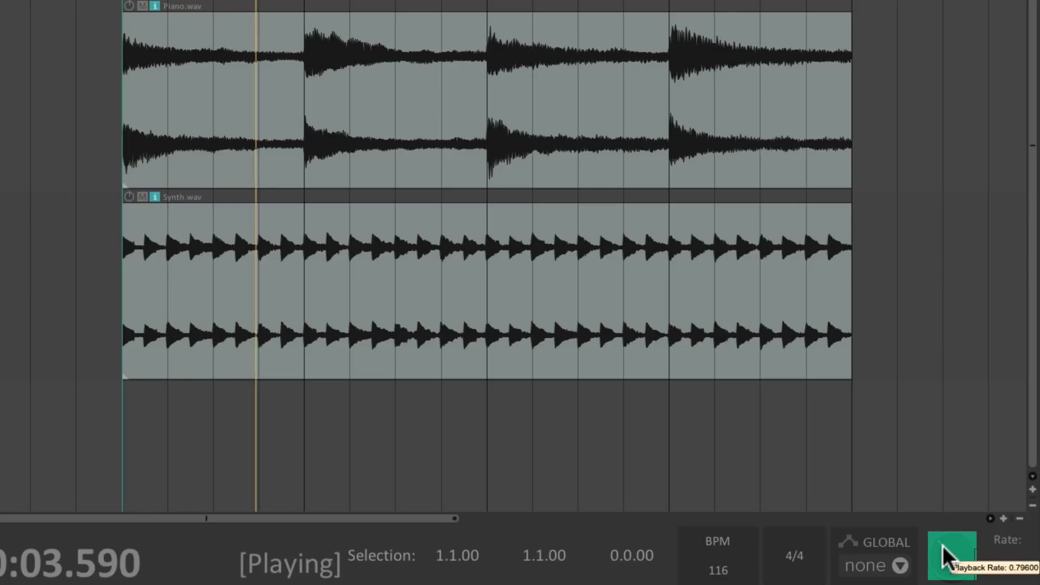
key("space")
Raise the playback rate to 1.768 and play the loops
left_click_drag(942, 545, 943, 548)
key("space")
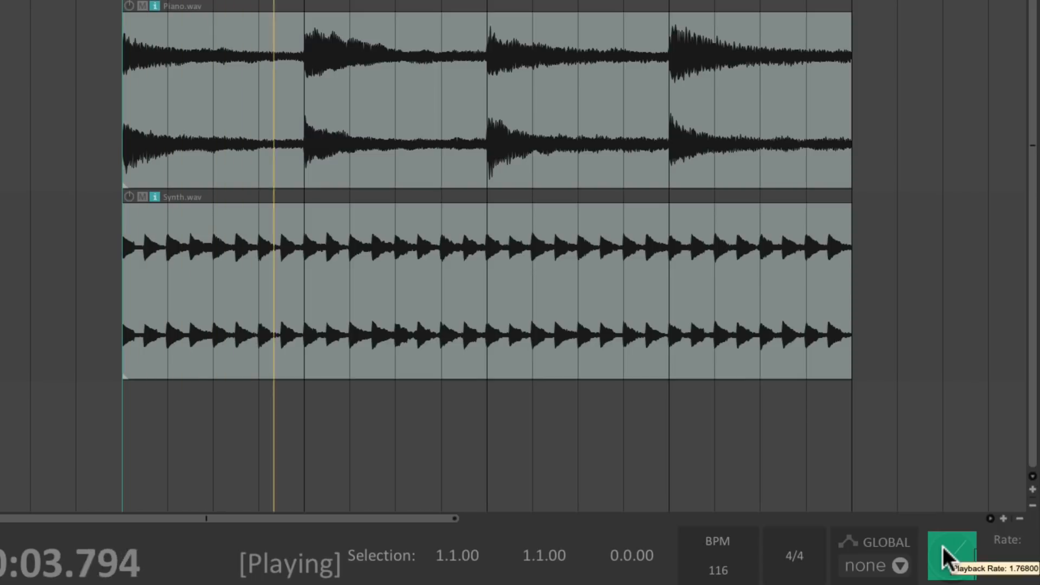
key("space")
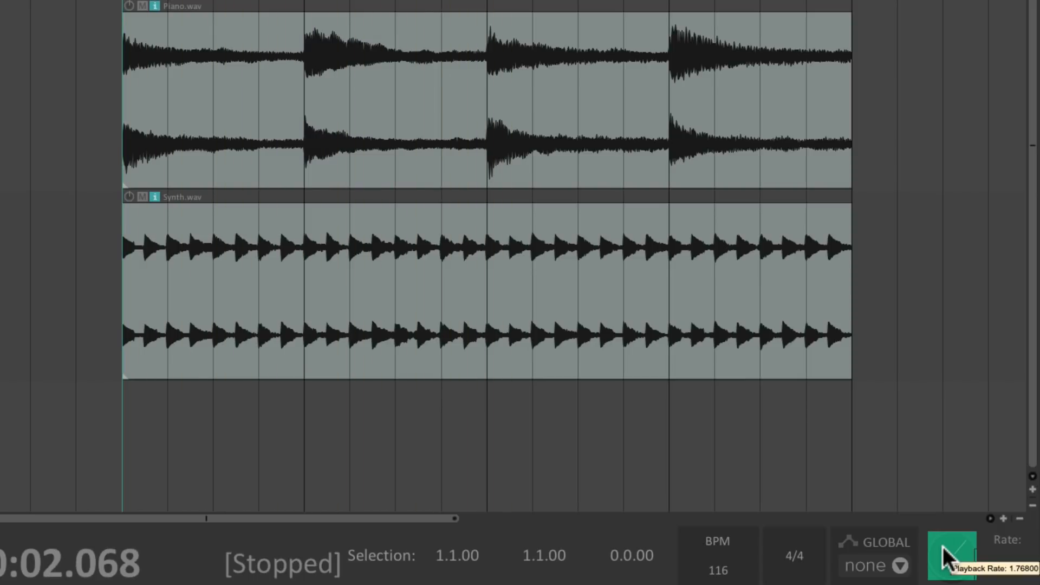
Reset the playback rate to 1.0 and play the loops
double_click(943, 557)
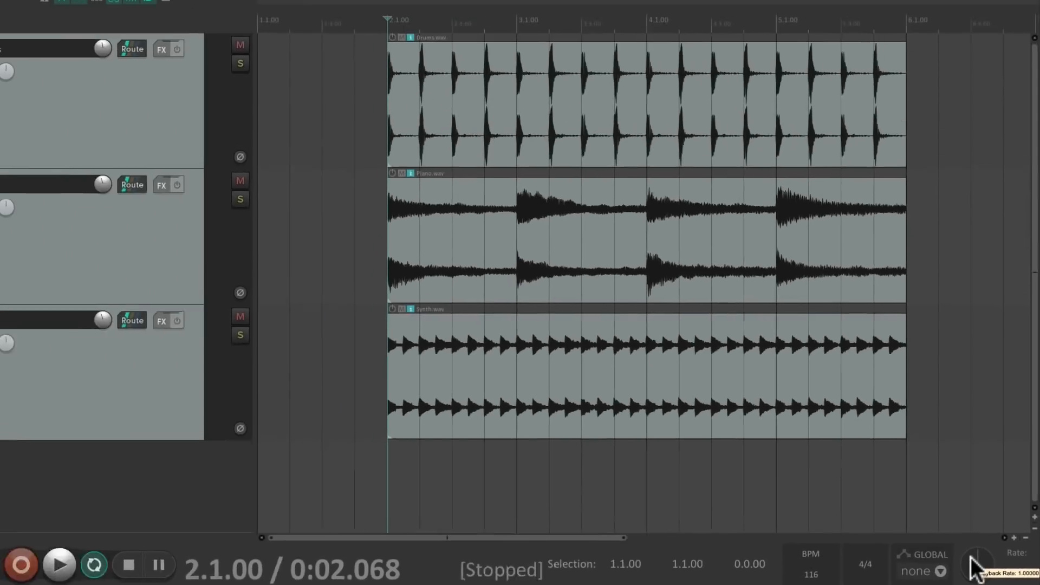
key("space")
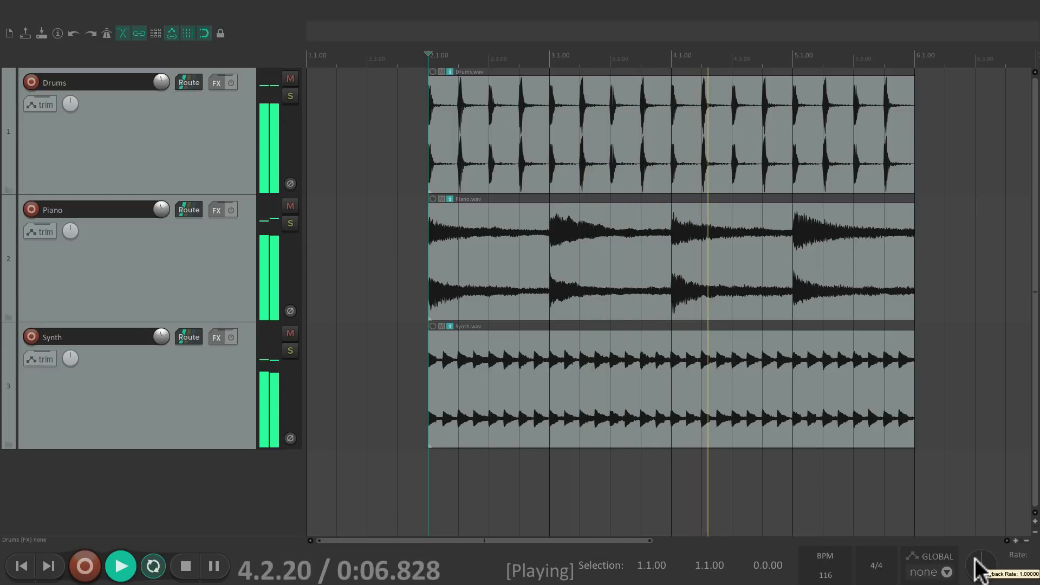
key("space")
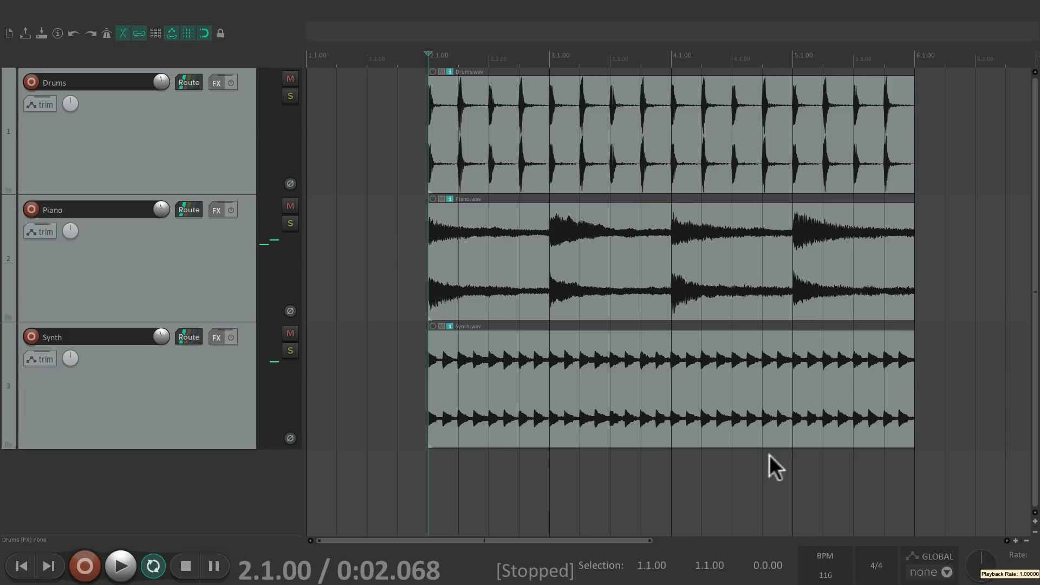
Make the Drums track shorter and the Piano track taller, and narrow the track control area slightly
mouse_move(251, 192)
left_mouse_down()
mouse_move(251, 235)
mouse_move(250, 173)
left_mouse_up()
left_click_drag(236, 299, 233, 322)
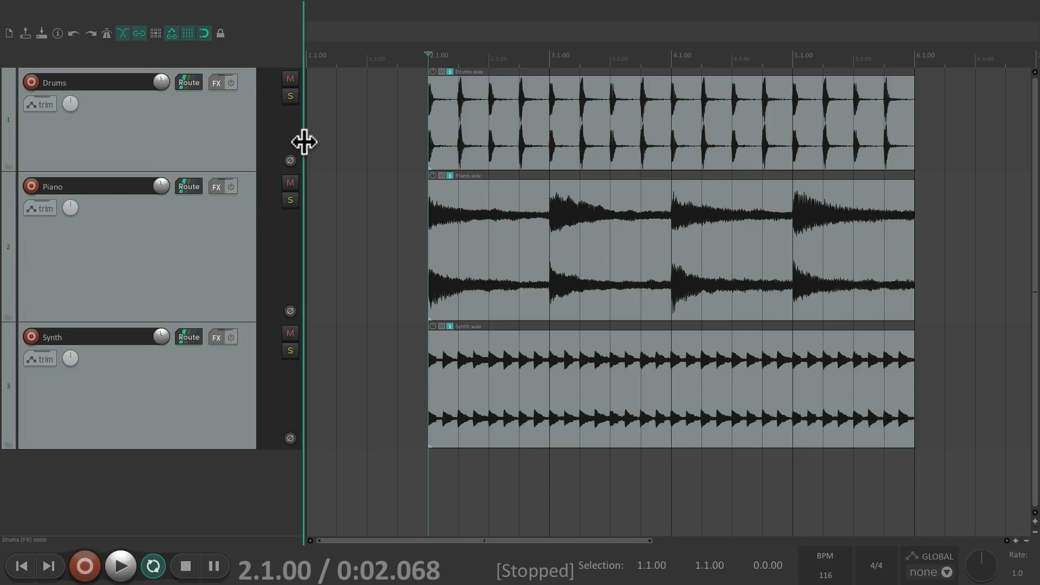
left_click_drag(304, 142, 295, 163)
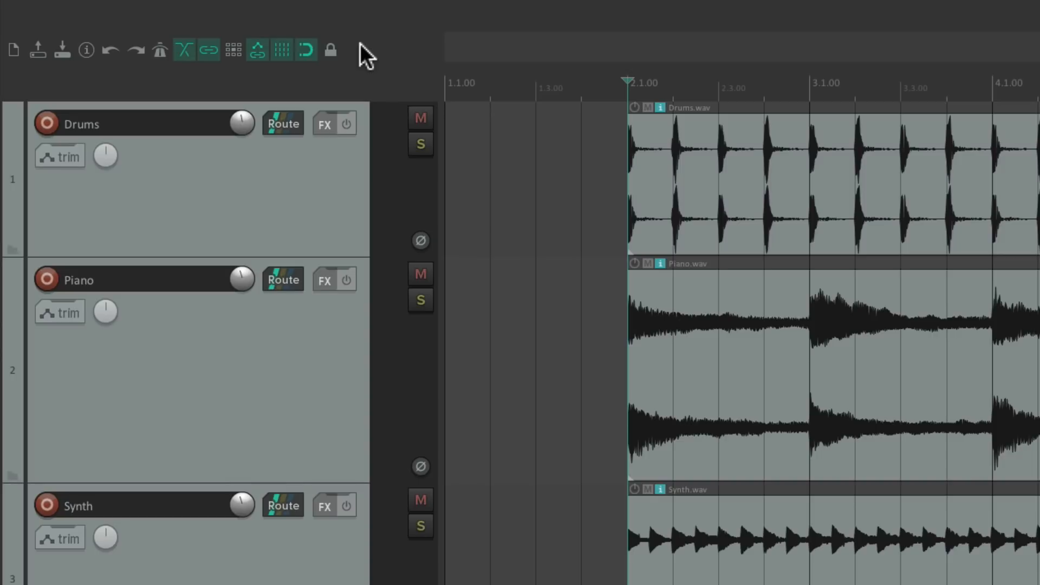
Enable locking and try to move the Drums item, and repeat the move with locking off before returning it to 2.1.00
left_click(331, 51)
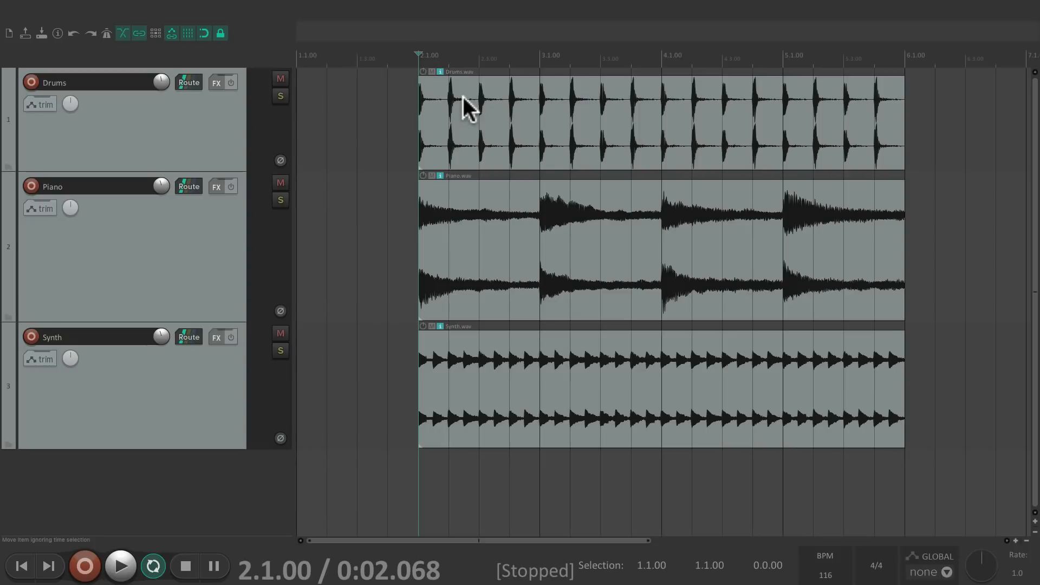
left_click_drag(693, 144, 764, 152)
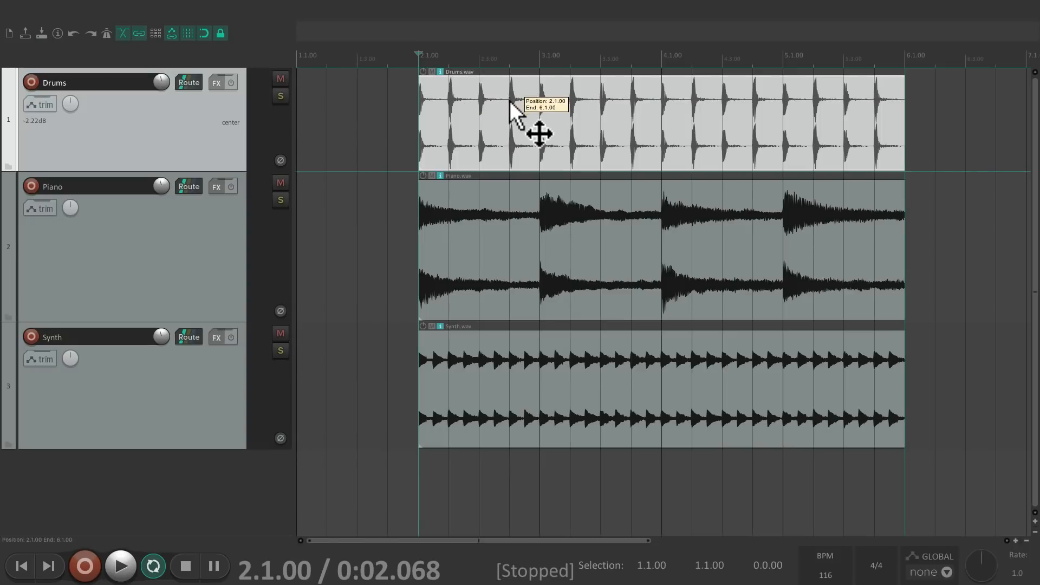
left_click_drag(510, 101, 508, 103)
mouse_move(482, 211)
left_mouse_down()
mouse_move(550, 210)
mouse_move(489, 217)
left_mouse_up()
left_click_drag(472, 105, 532, 108)
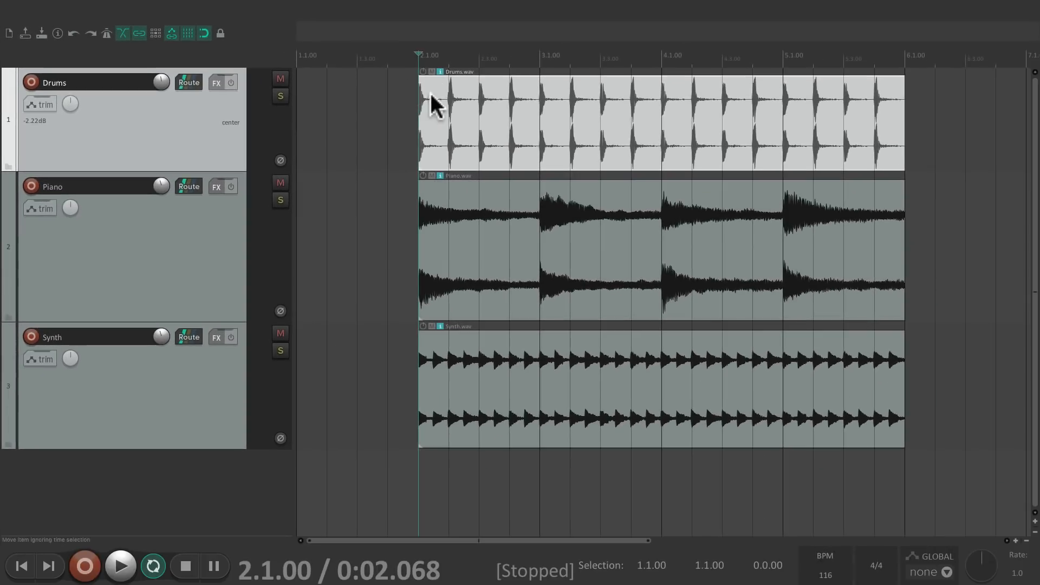
left_click_drag(646, 150, 791, 159)
left_click_drag(529, 106, 411, 152)
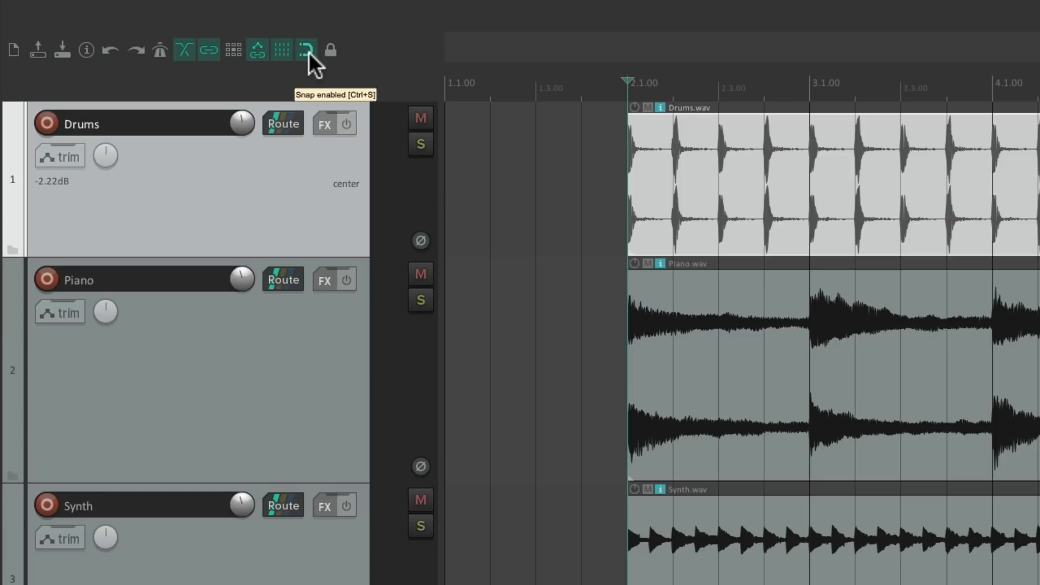
Disable snapping to shift the Drums item slightly off the grid, and re-enable snapping to move it back to 2.1.00
left_click(306, 50)
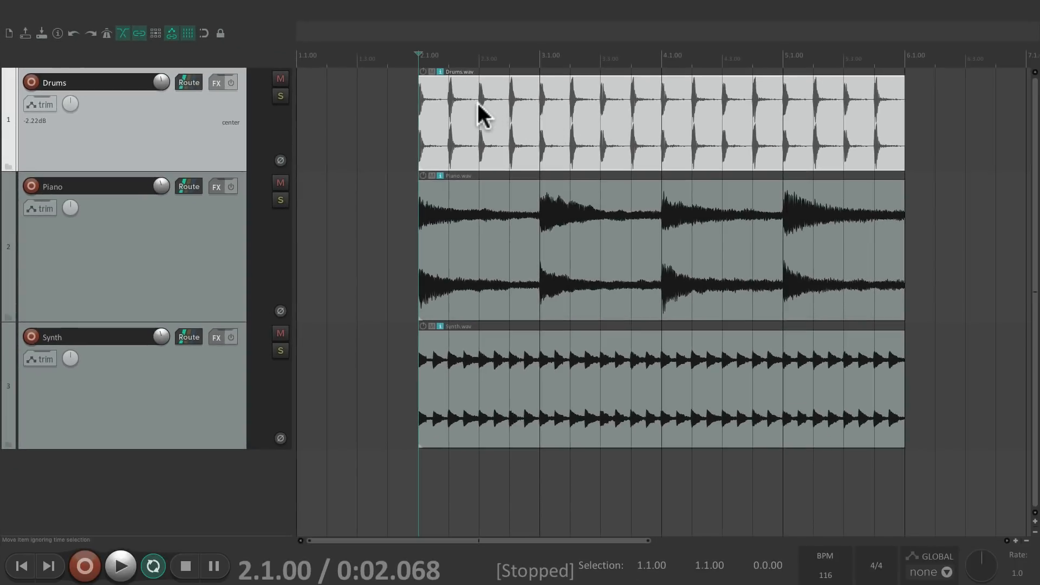
left_click_drag(477, 103, 521, 118)
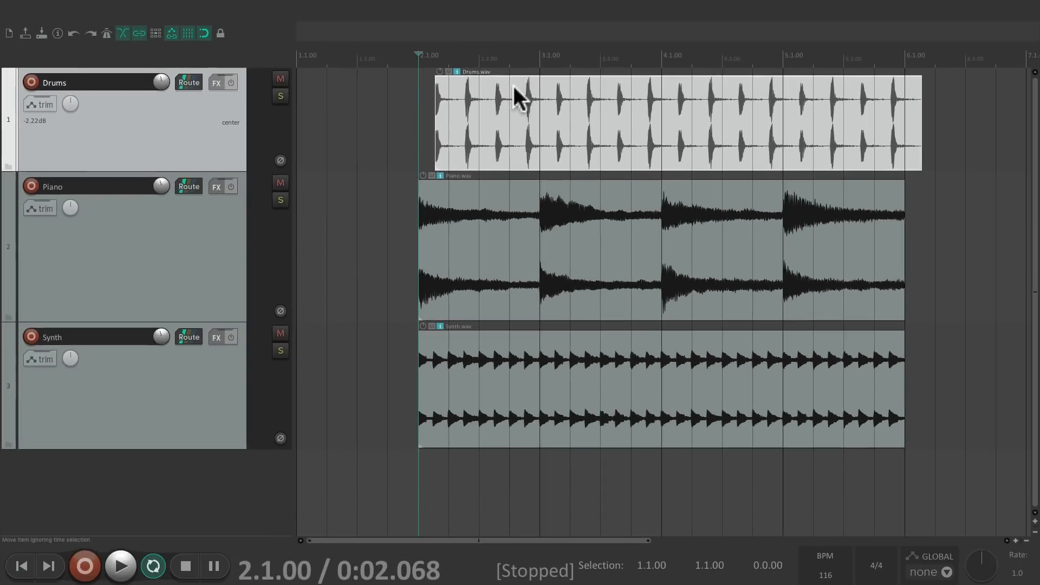
left_click_drag(770, 128, 744, 186)
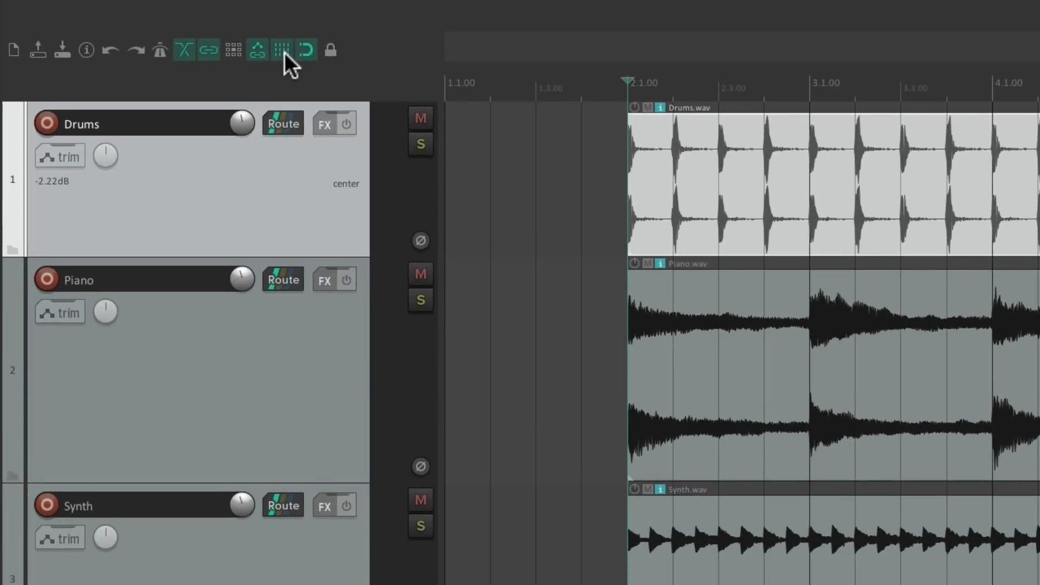
Hide the grid lines in the arrange view and show them again
left_click(284, 52)
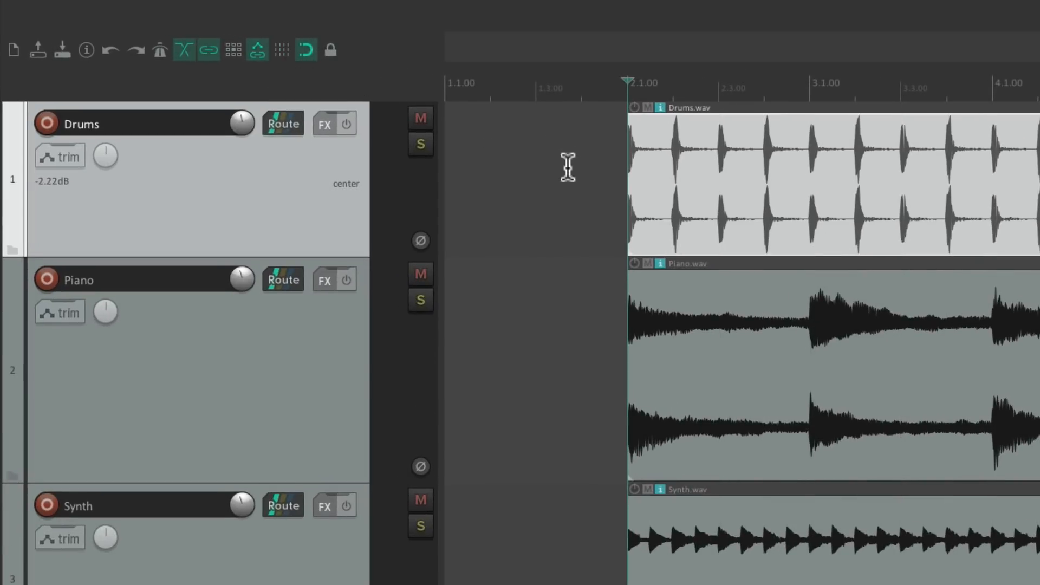
left_click(280, 51)
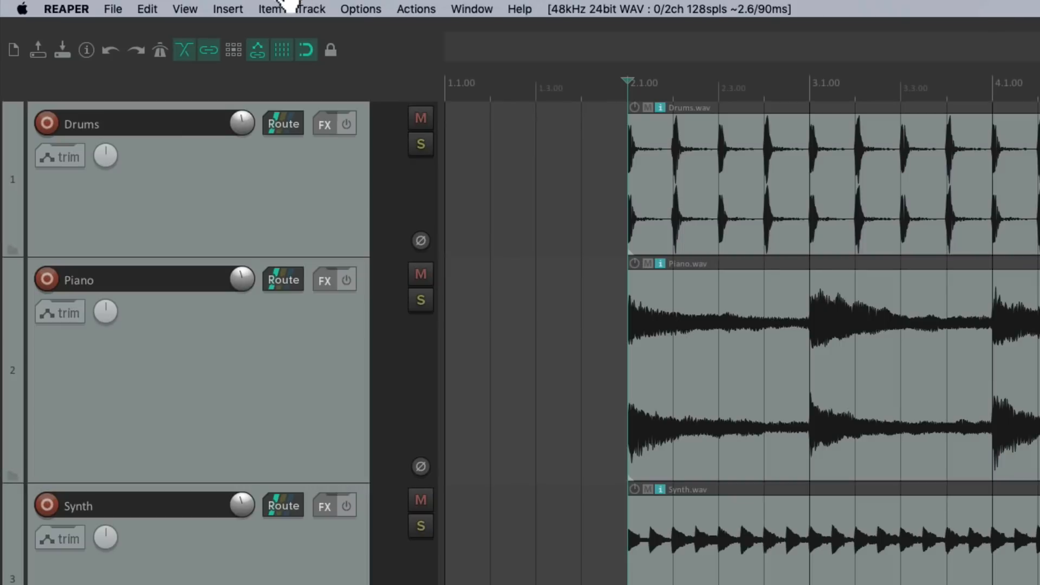
Hide the Transport and show it again
left_click(192, 9)
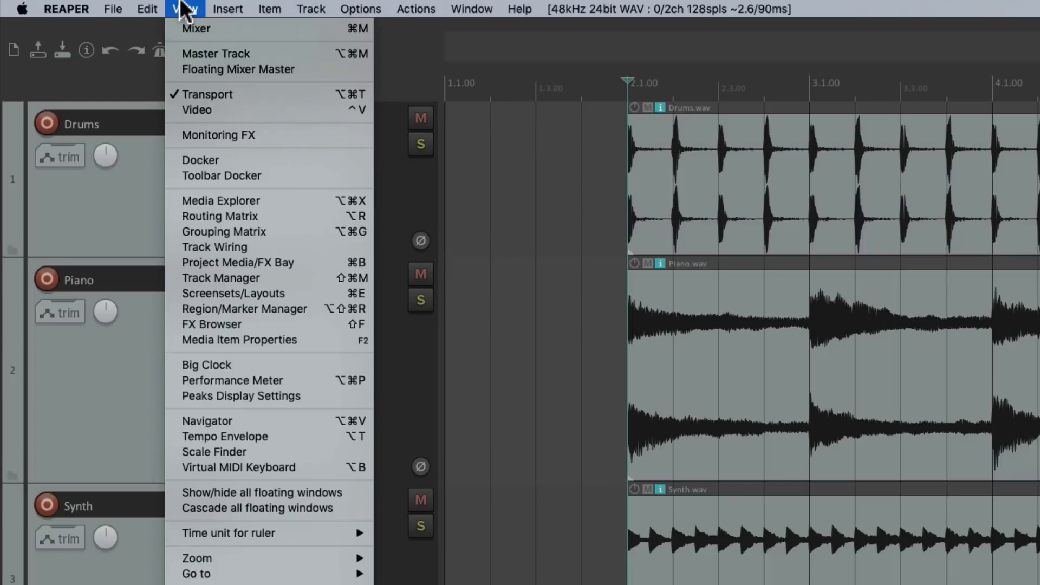
left_click(168, 94)
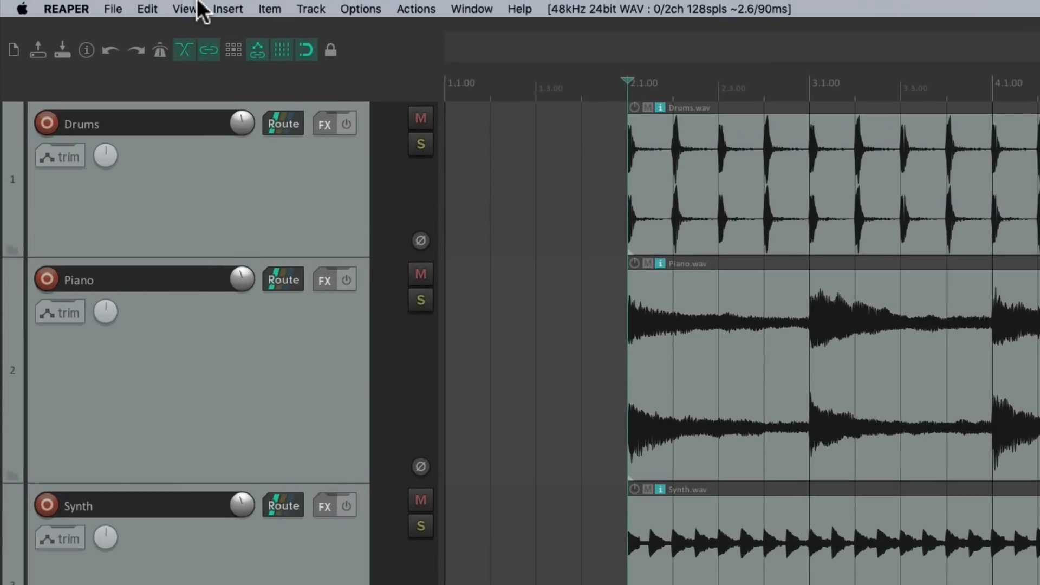
left_click(121, 6)
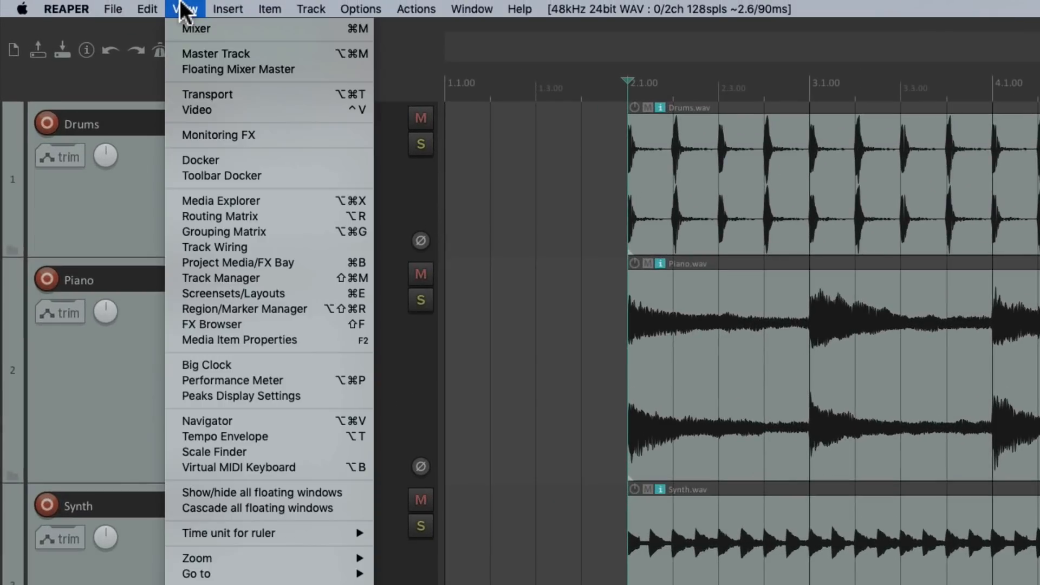
left_click(172, 92)
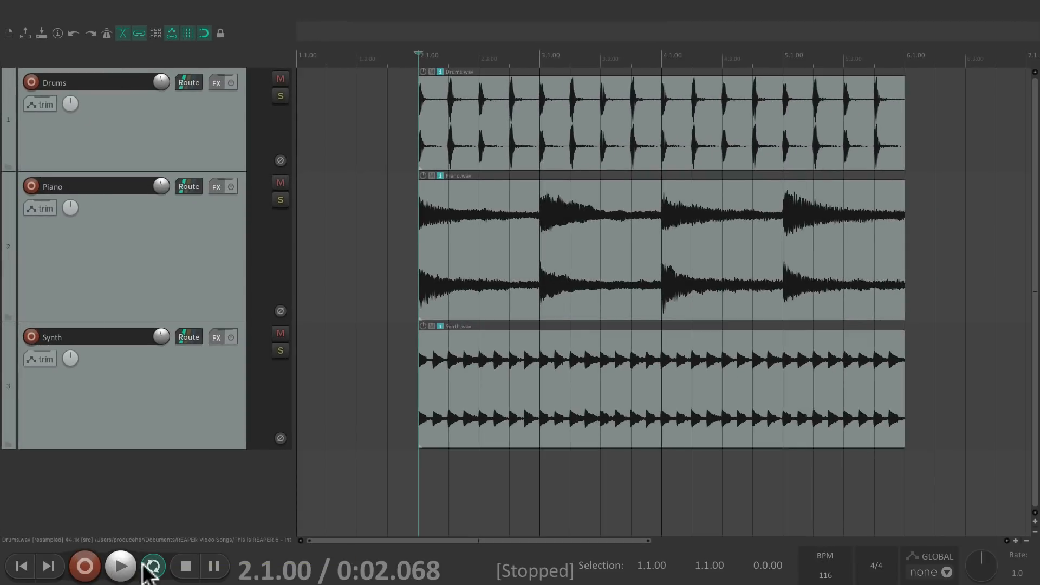
left_click(151, 567)
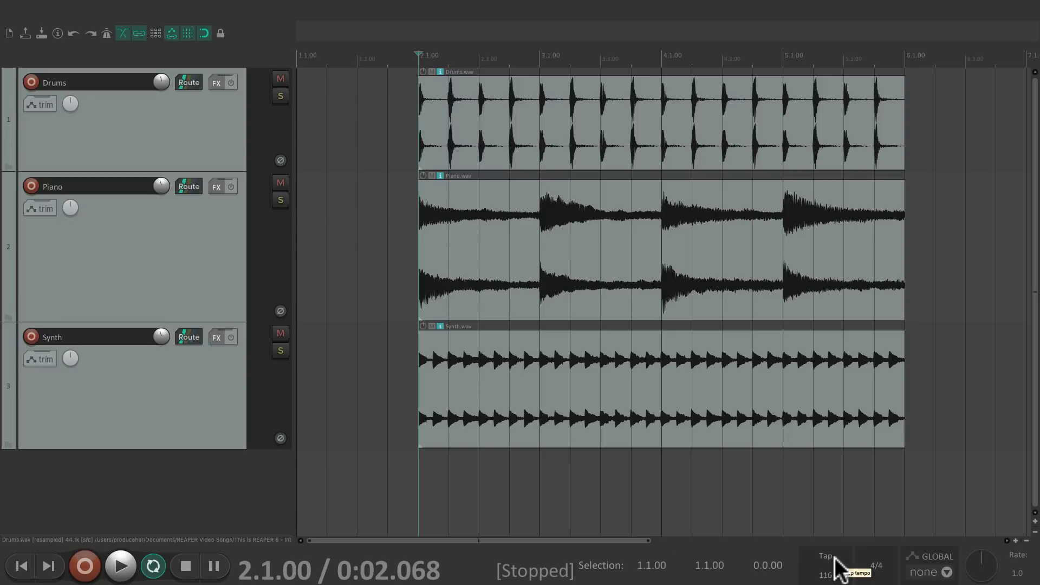
mouse_move(977, 558)
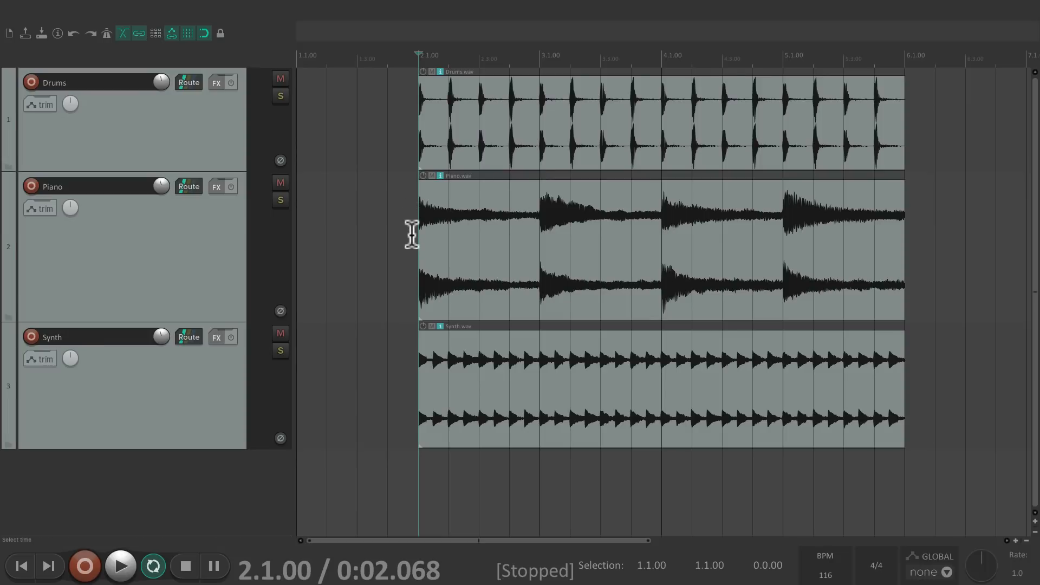
Explore the timeline by zooming in and out horizontally and scrolling back and forth across the loops
scroll(411, 234, "up", 6)
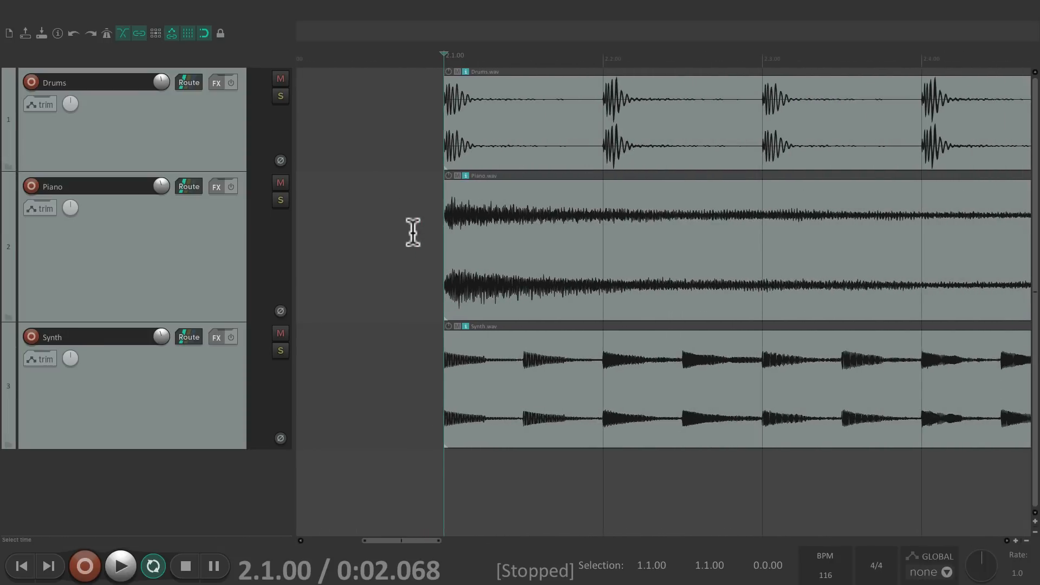
scroll(413, 233, "down", 8)
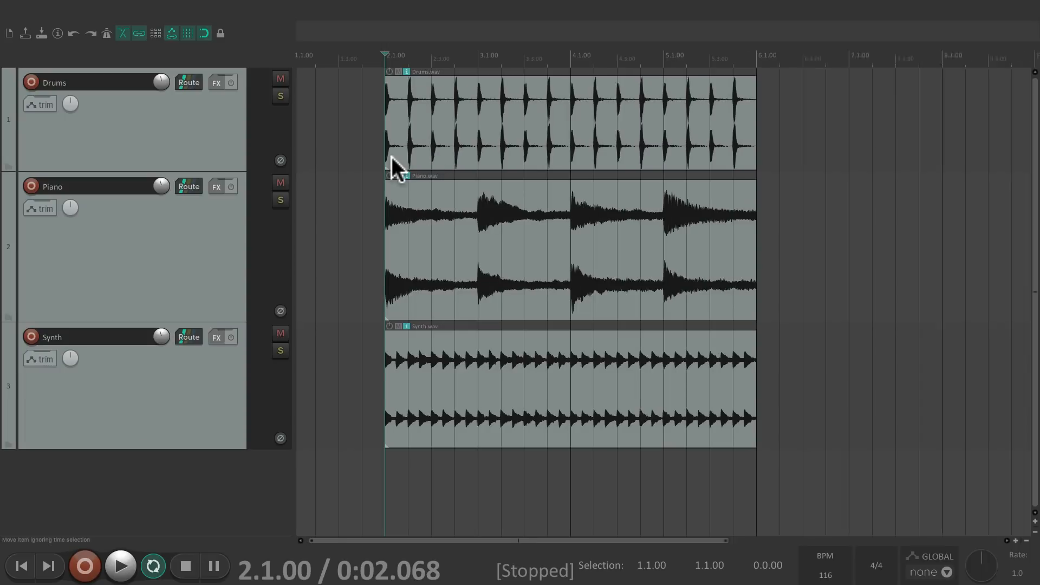
scroll(392, 157, "up", 5)
scroll(526, 130, "left", 3)
scroll(526, 130, "right", 8)
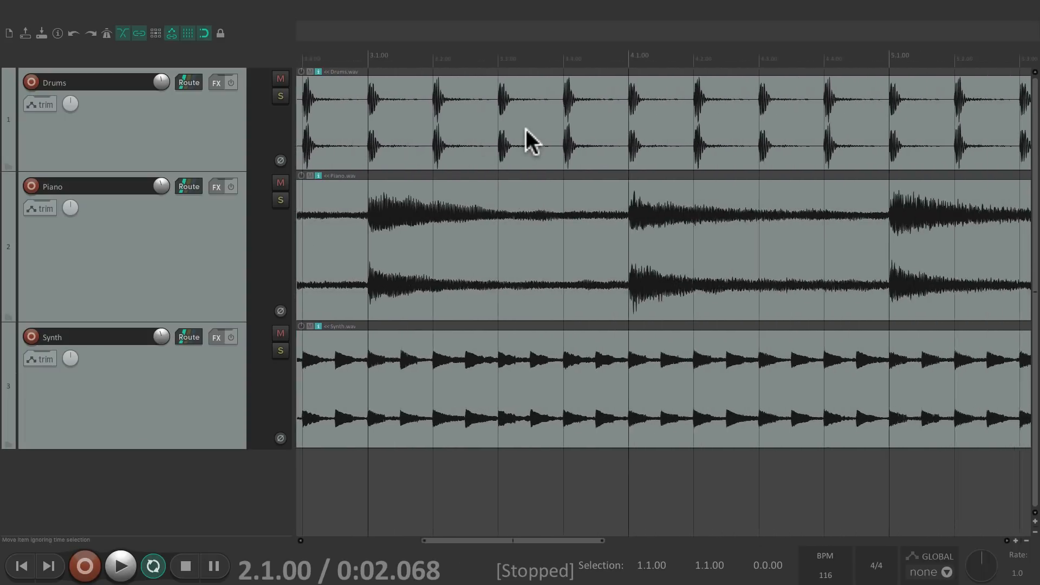
scroll(525, 128, "left", 6)
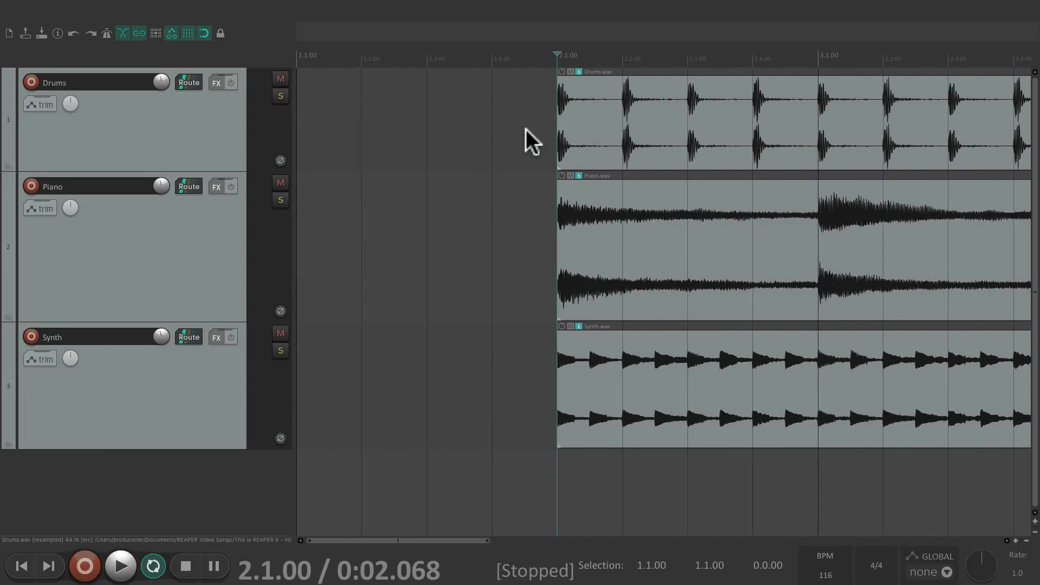
scroll(525, 129, "down", 4)
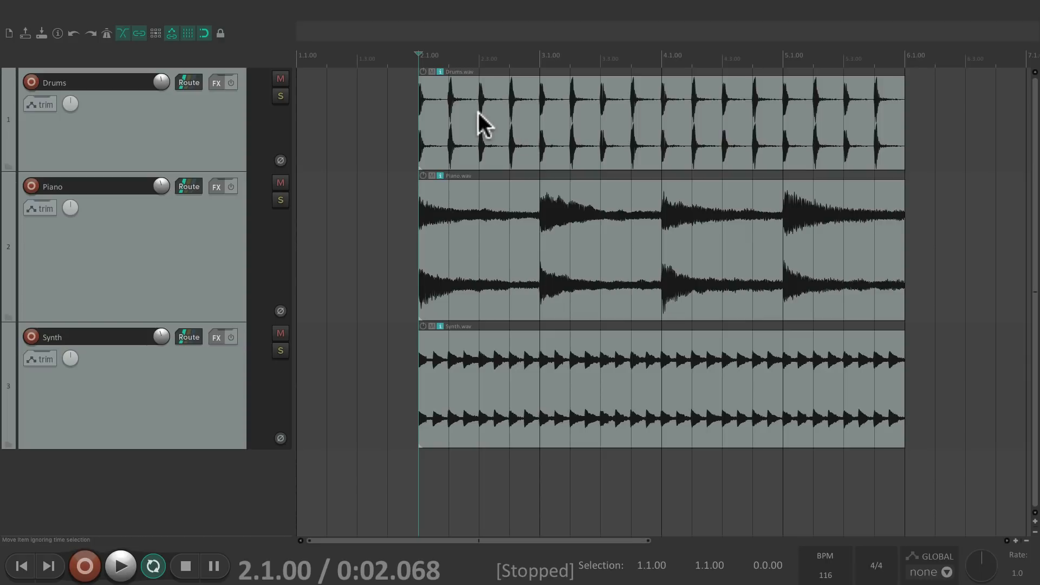
Look through the context options available for the Drums item and for the Drums track
left_click(495, 104)
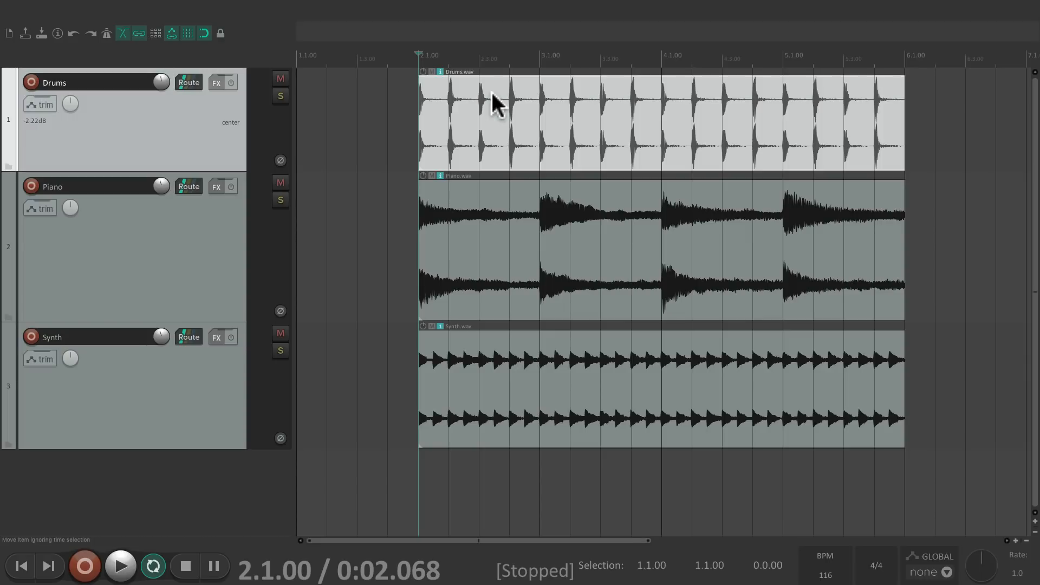
right_click(492, 93)
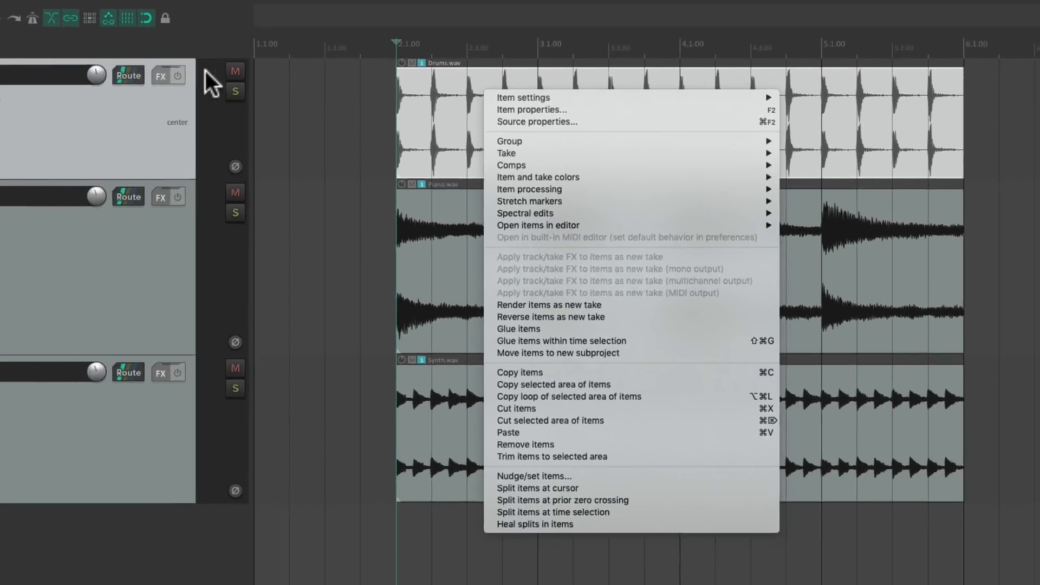
left_click(4, 137)
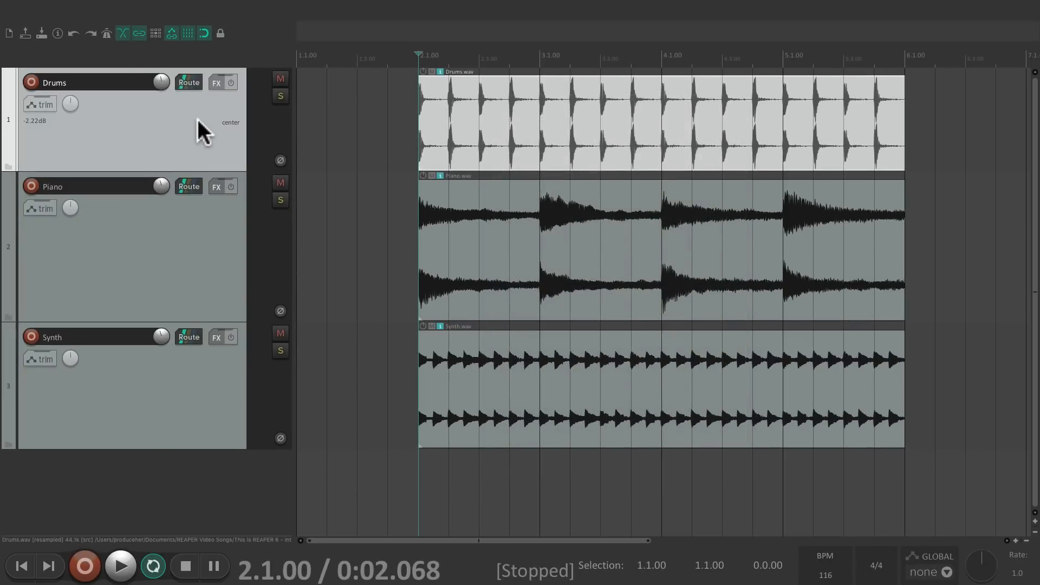
right_click(183, 125)
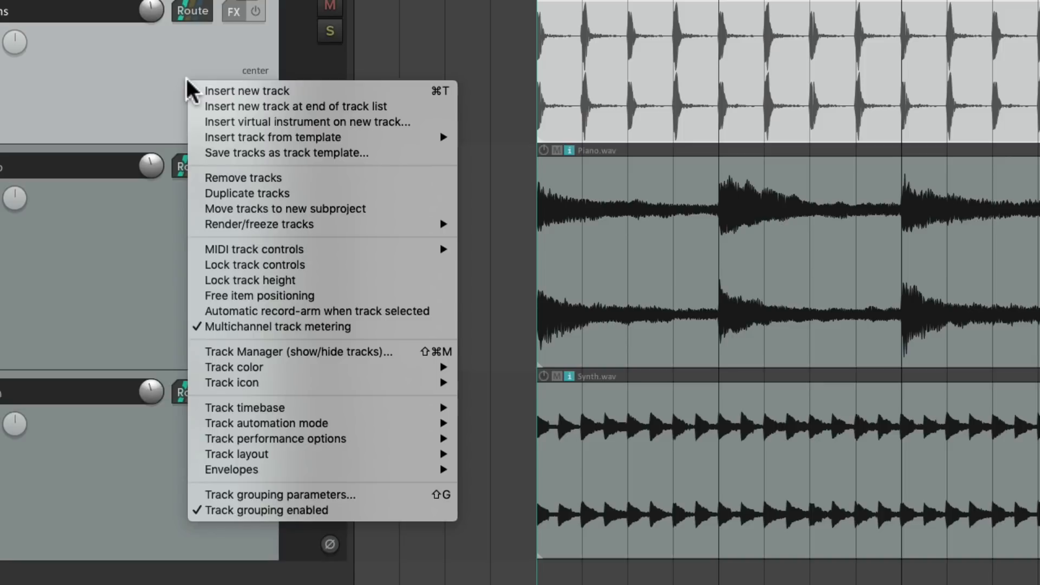
Look through the context options for the Drums track's mute and solo controls and for the timeline ruler
left_click(154, 77)
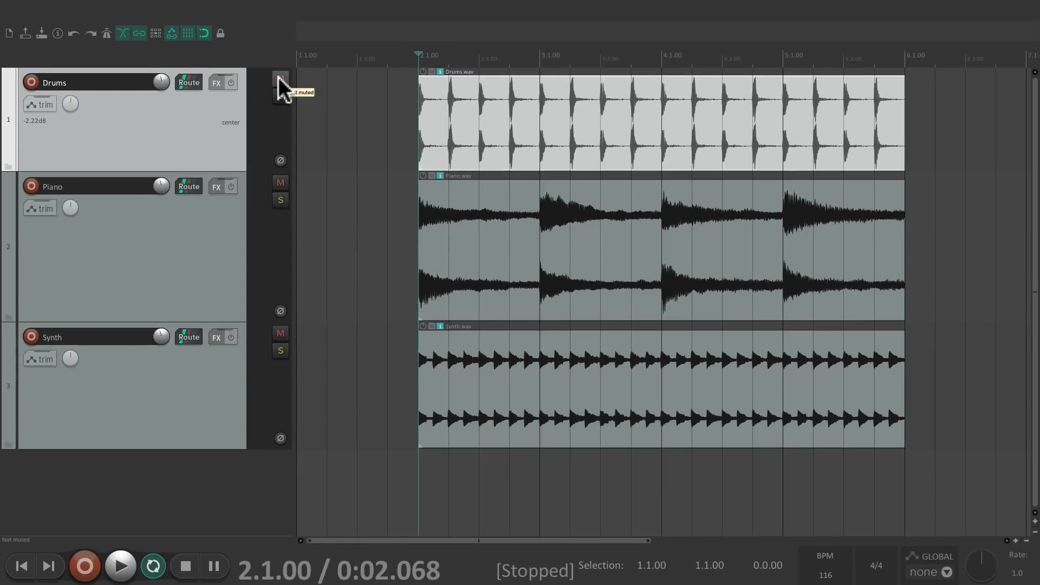
right_click(279, 77)
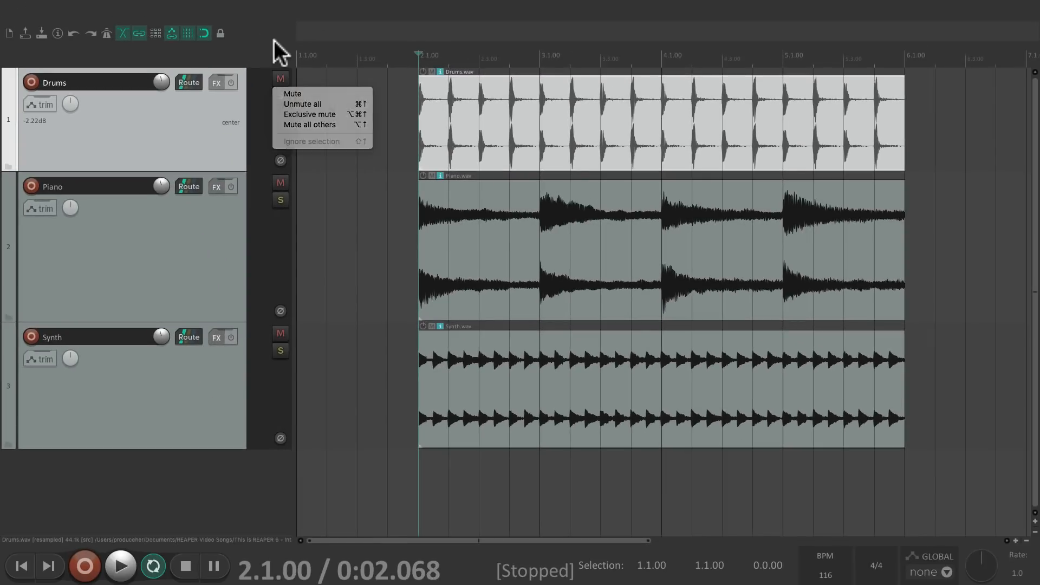
left_click(274, 40)
right_click(280, 95)
left_click(271, 37)
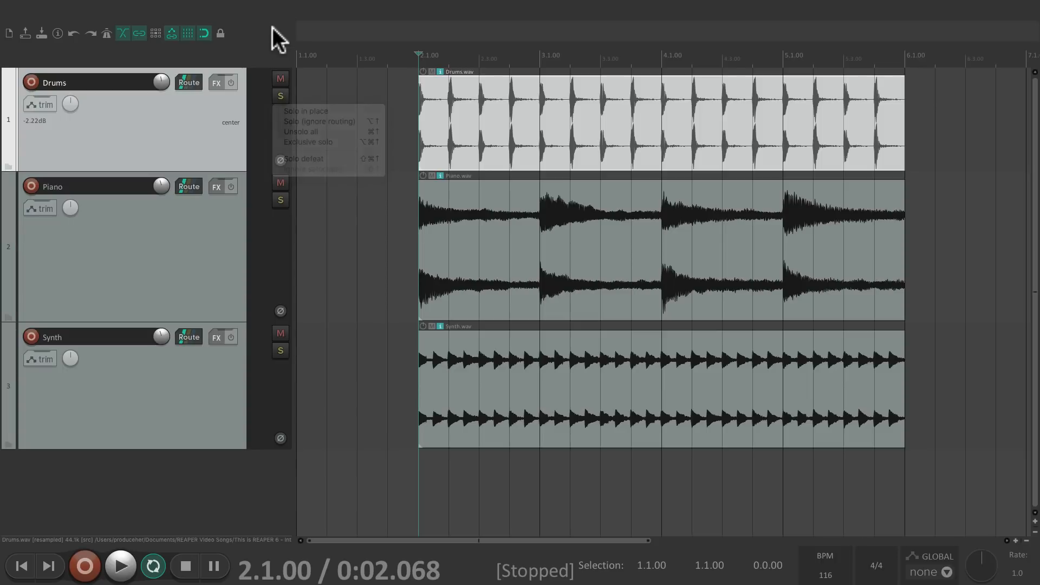
right_click(504, 56)
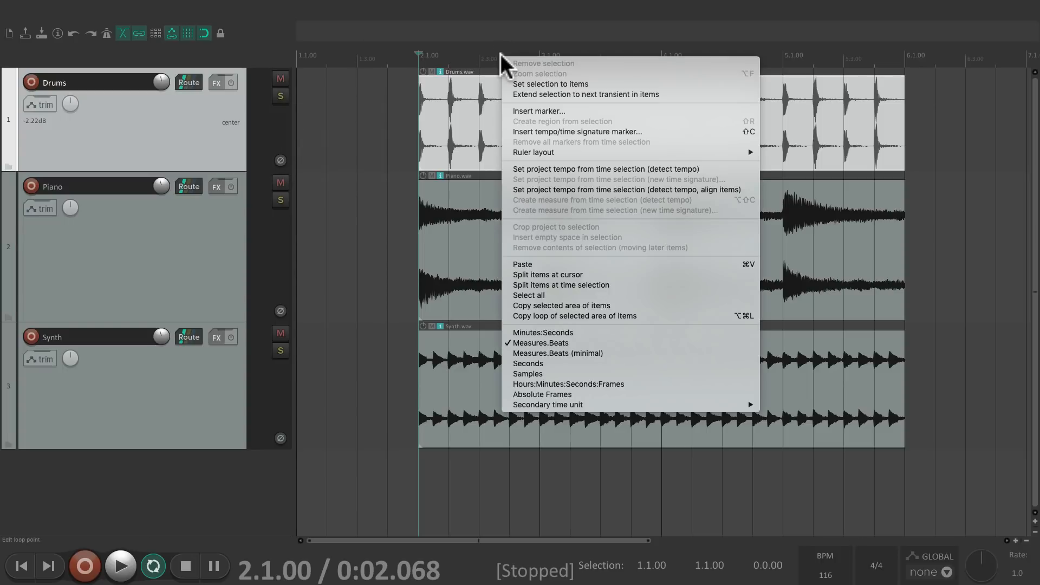
left_click(266, 53)
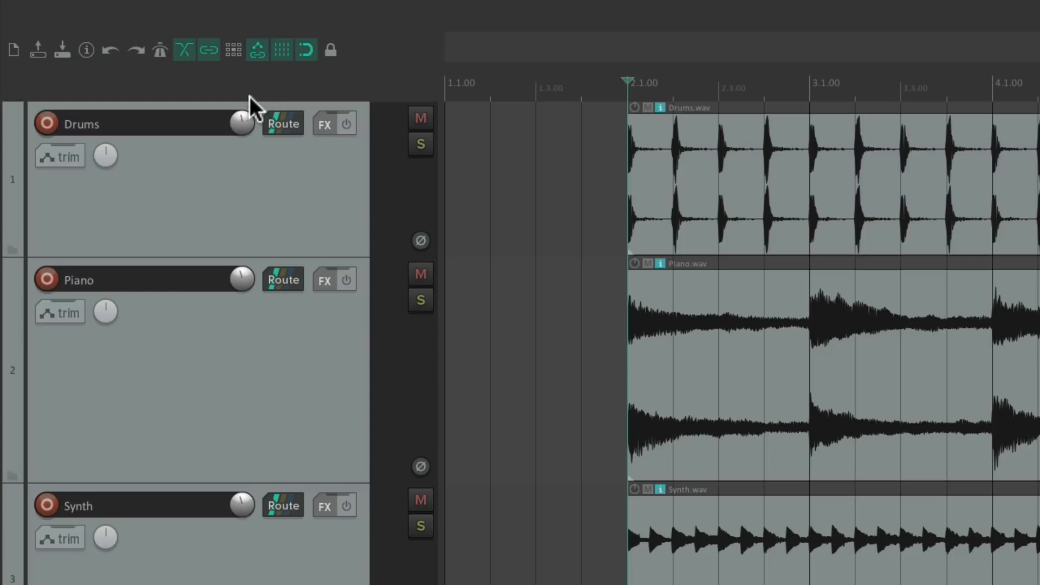
mouse_move(239, 121)
mouse_move(107, 157)
mouse_move(331, 4)
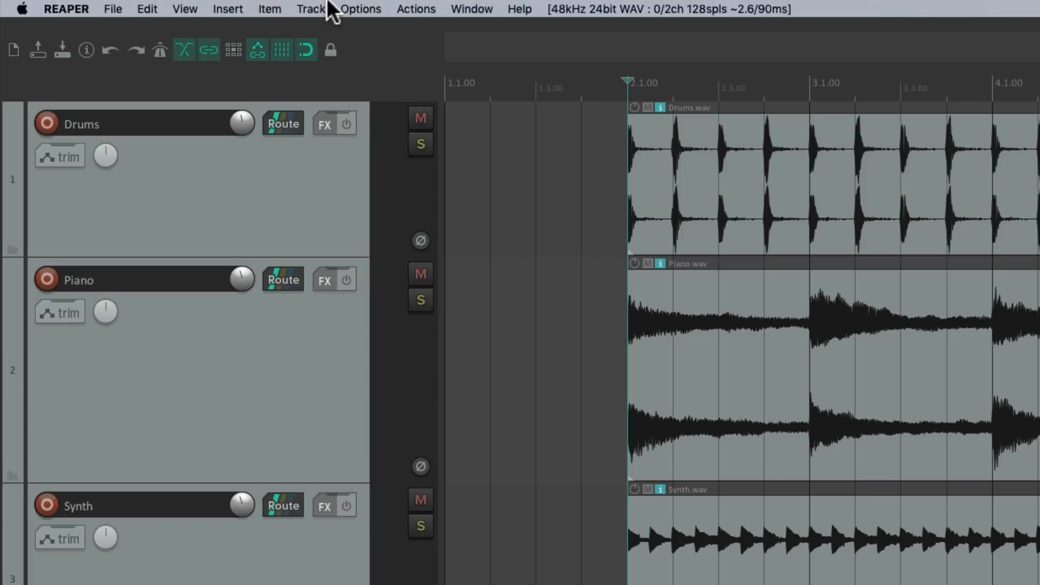
left_click(465, 8)
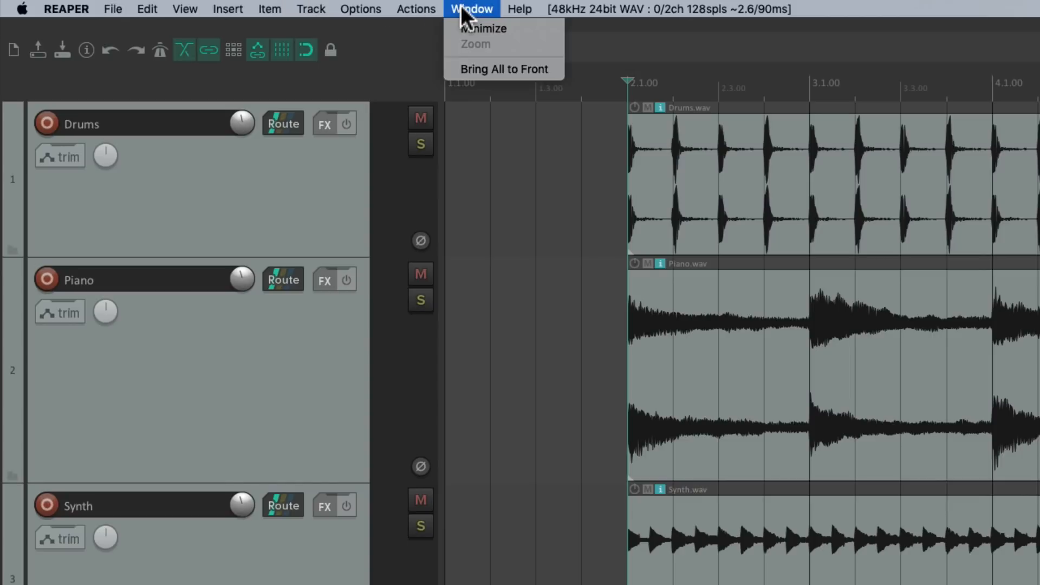
left_click(276, 9)
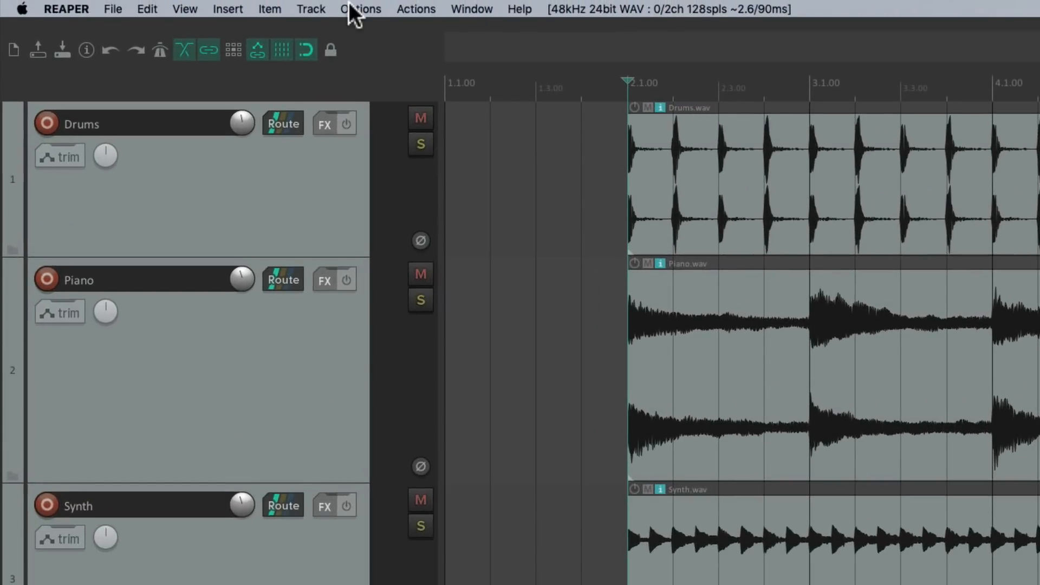
Switch the theme to Default_3.0 and then to Default_4.0
left_click(351, 10)
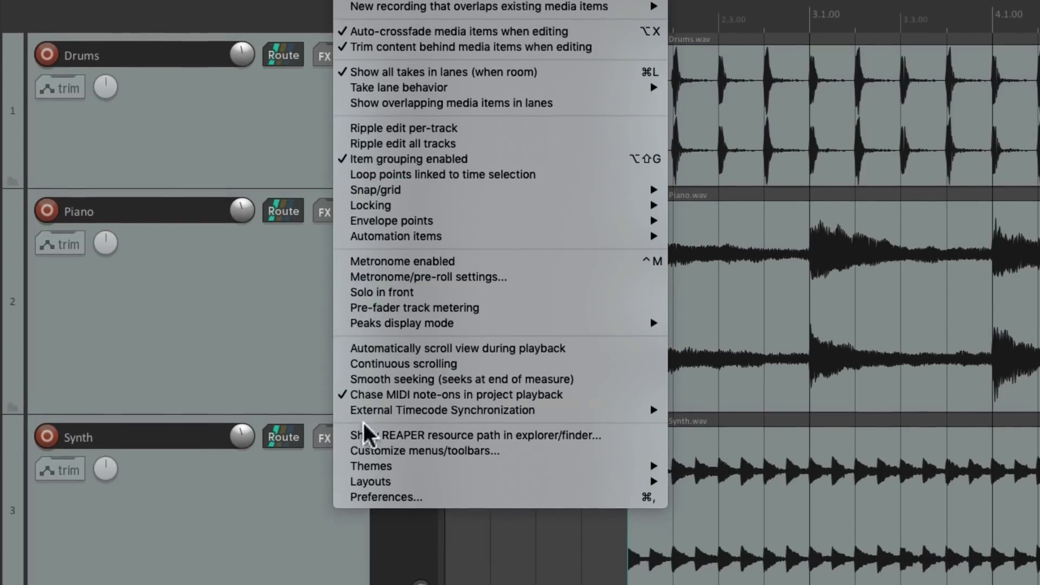
mouse_move(343, 534)
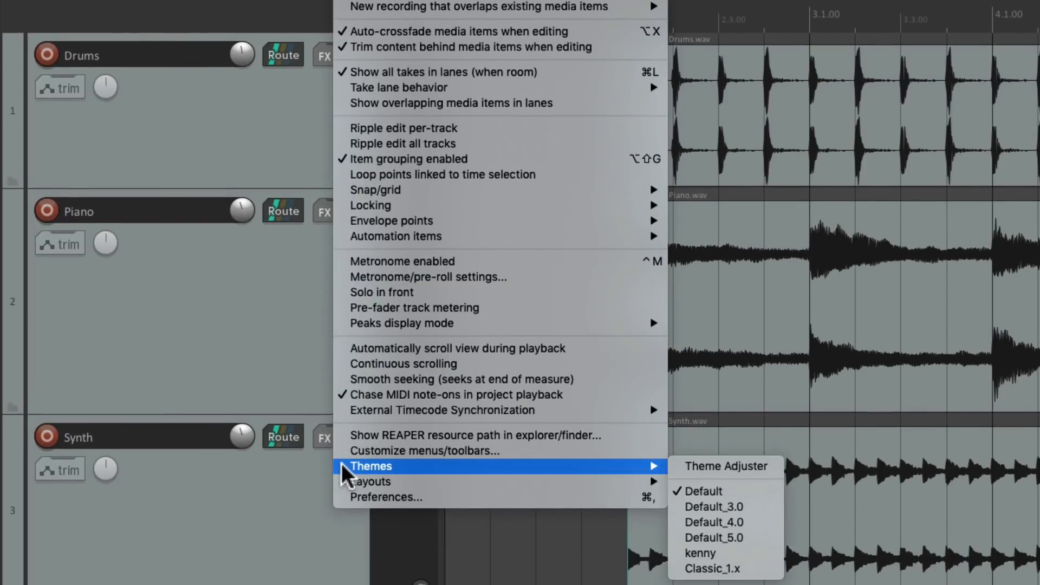
left_click(761, 507)
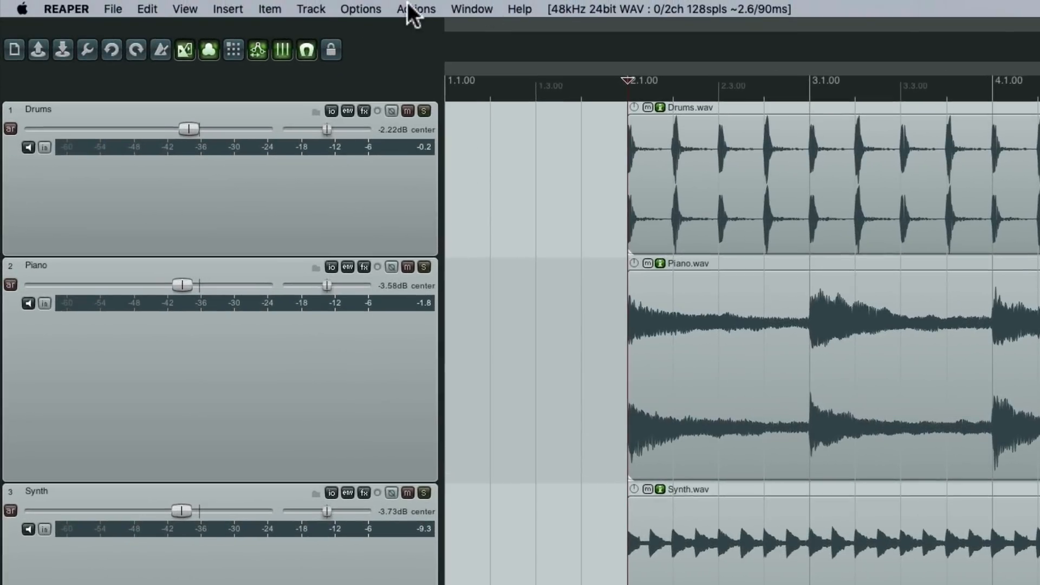
left_click(360, 9)
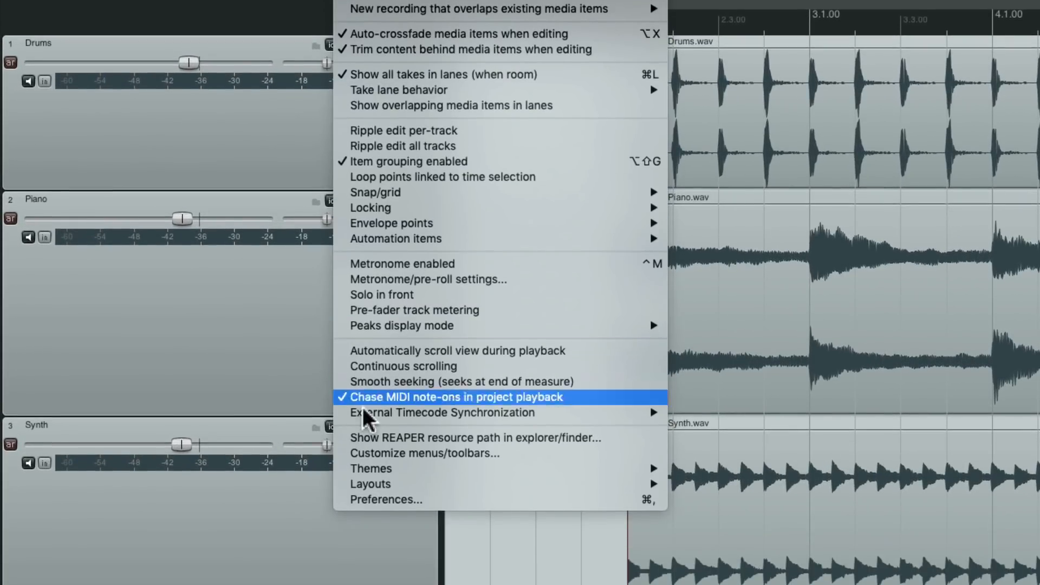
mouse_move(349, 535)
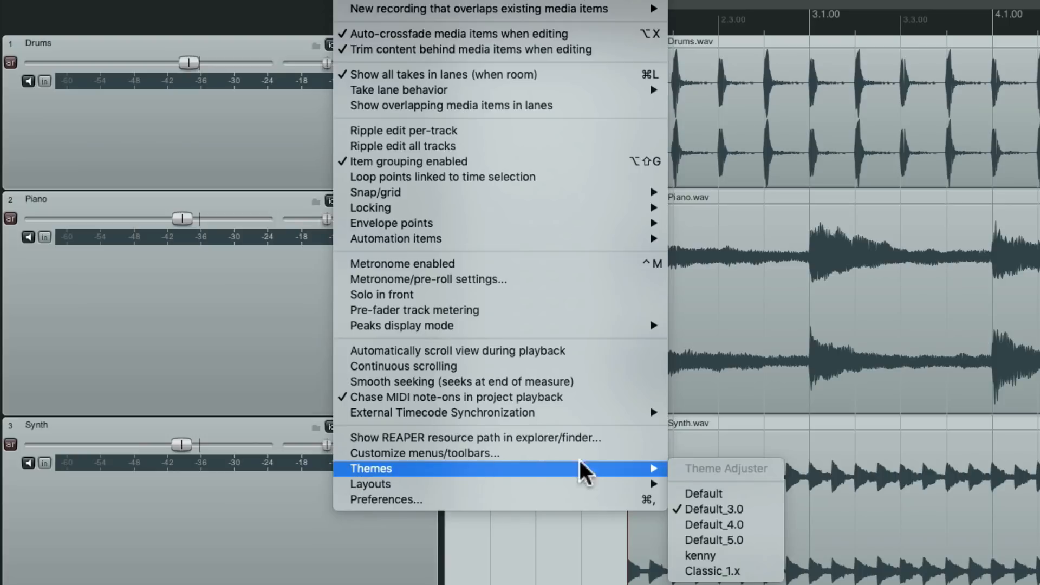
left_click(753, 525)
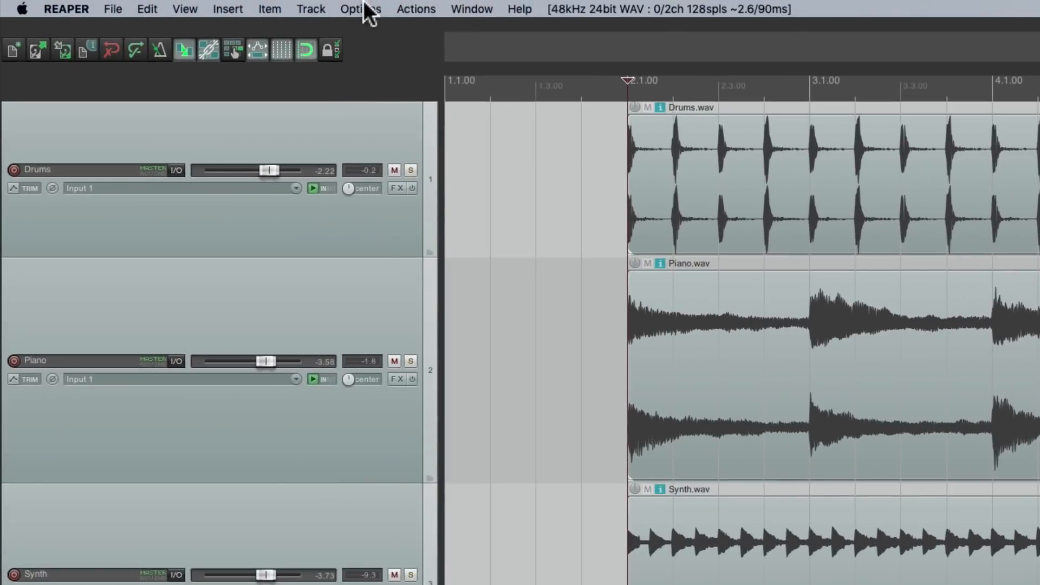
Switch the theme to Default_5.0 and then back to Default
left_click(364, 9)
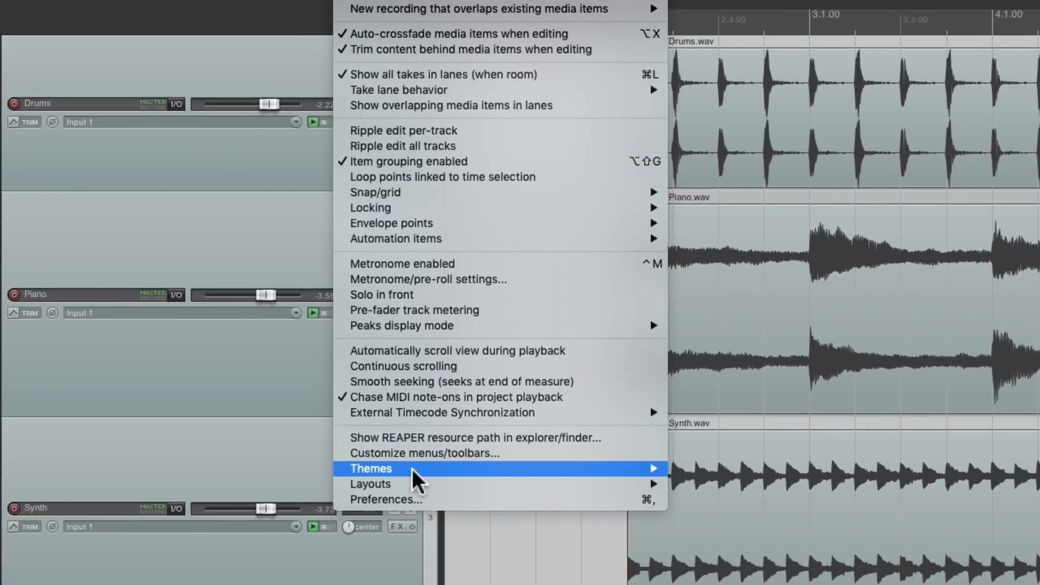
mouse_move(477, 536)
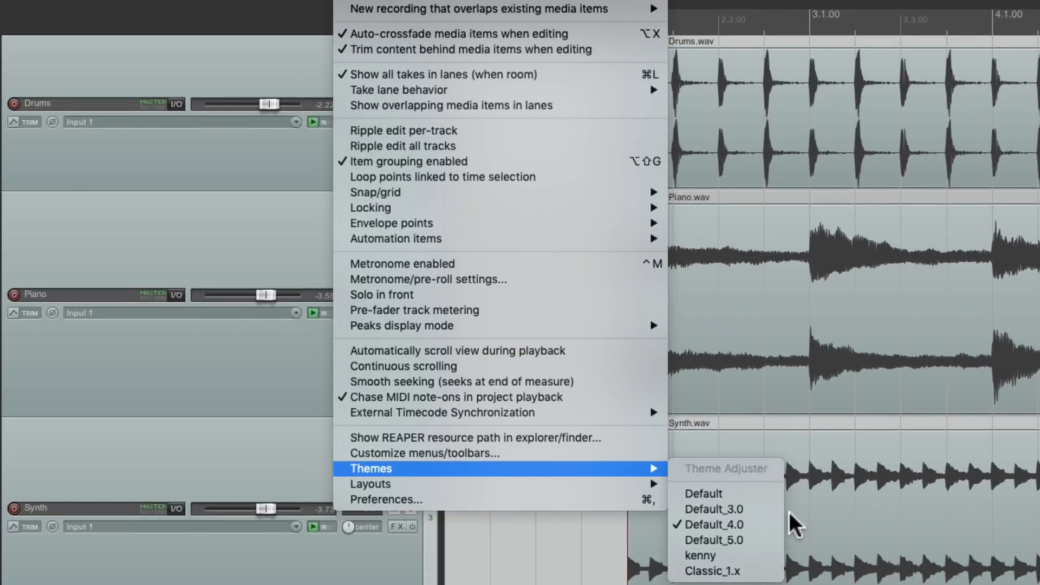
left_click(757, 545)
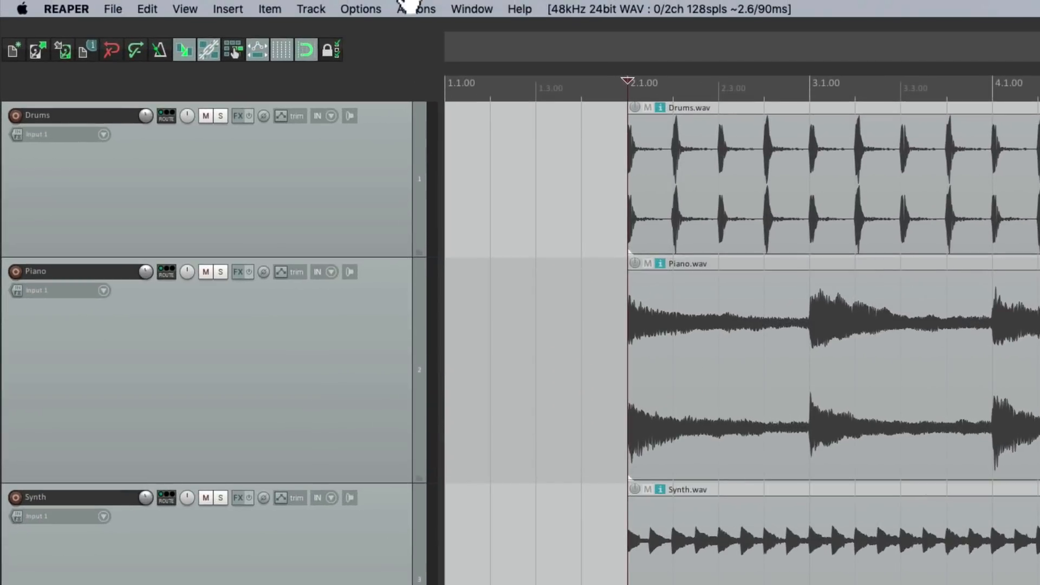
left_click(251, 7)
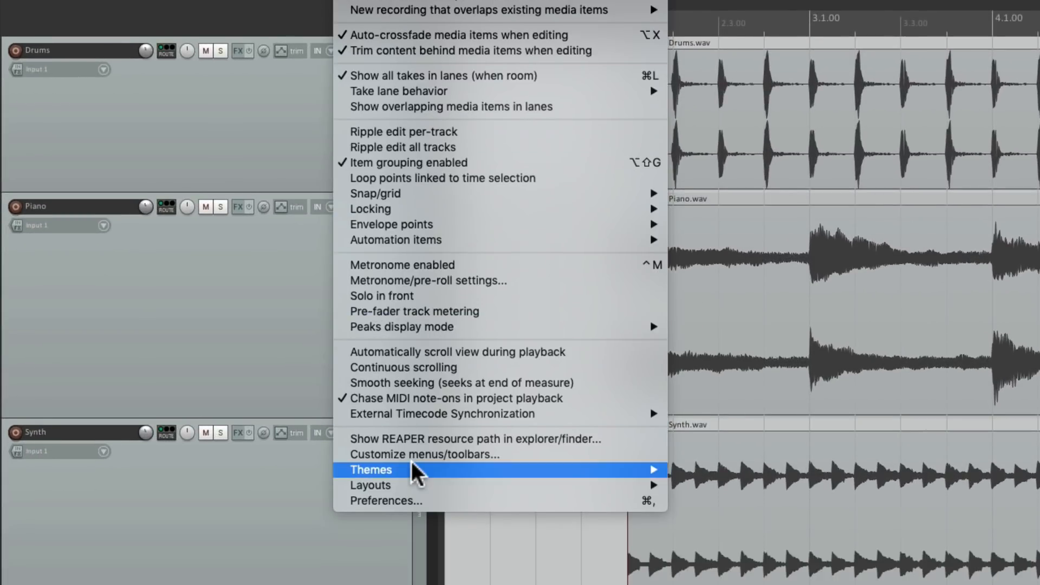
mouse_move(412, 534)
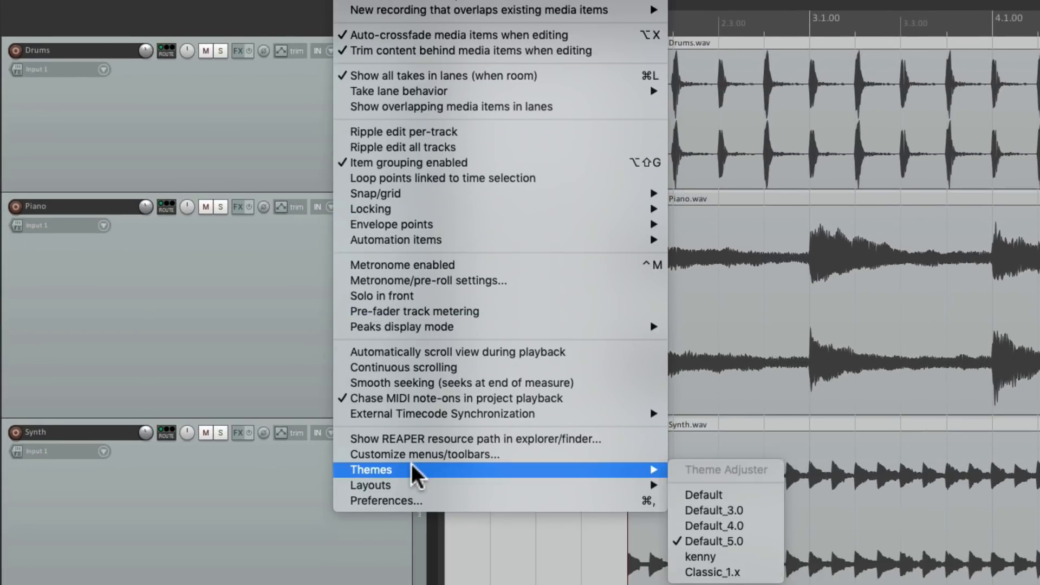
left_click(753, 493)
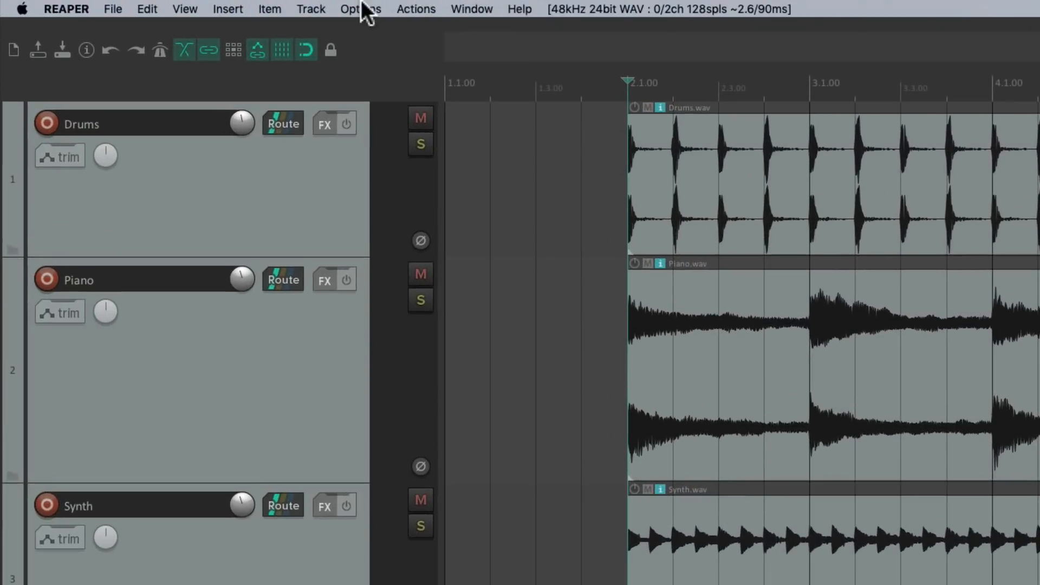
Open the Theme Adjuster and go past the track and mixer control panel pages to Custom Colors
left_click(359, 5)
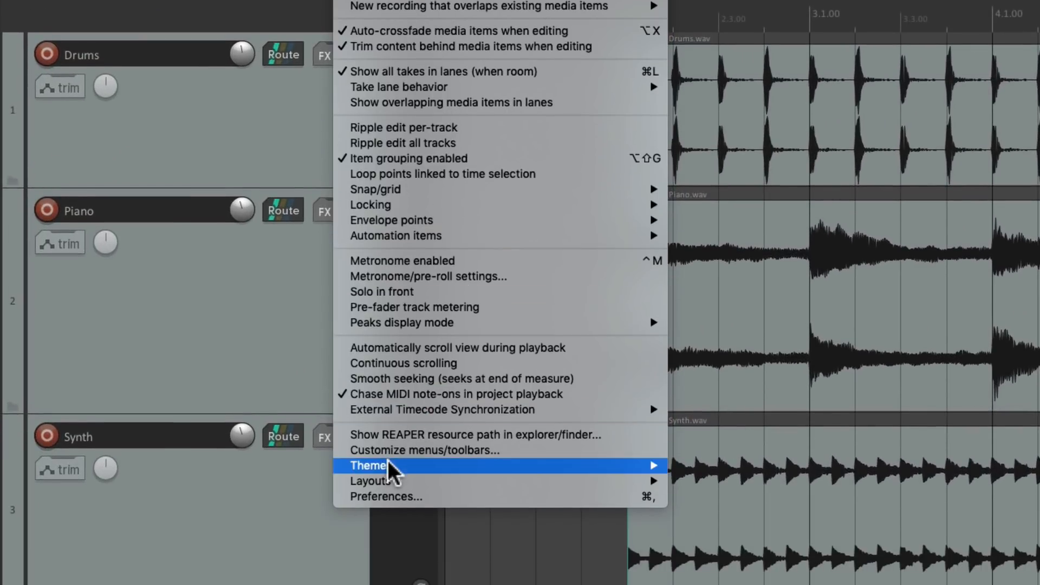
mouse_move(639, 534)
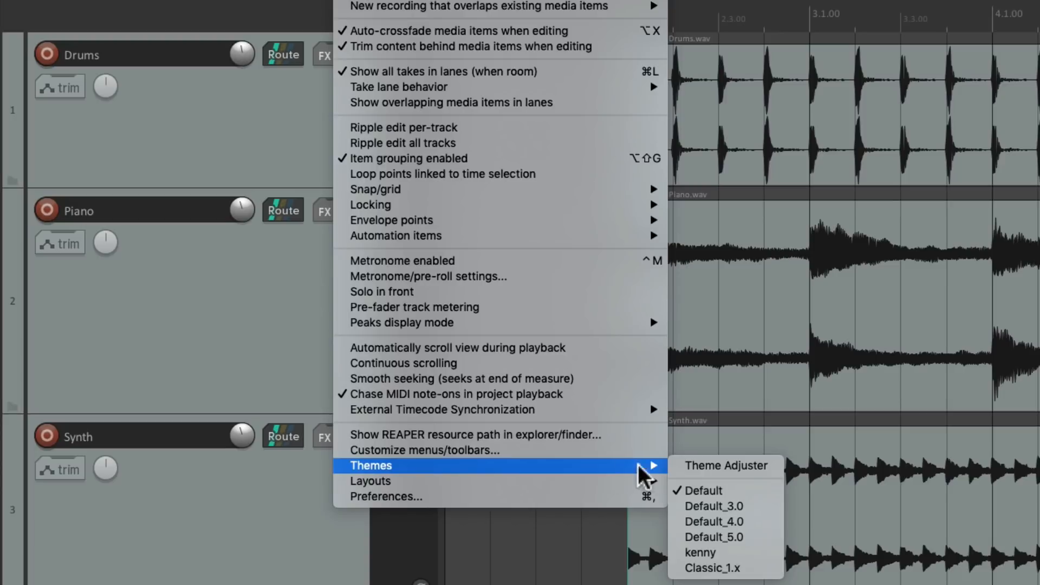
left_click(677, 467)
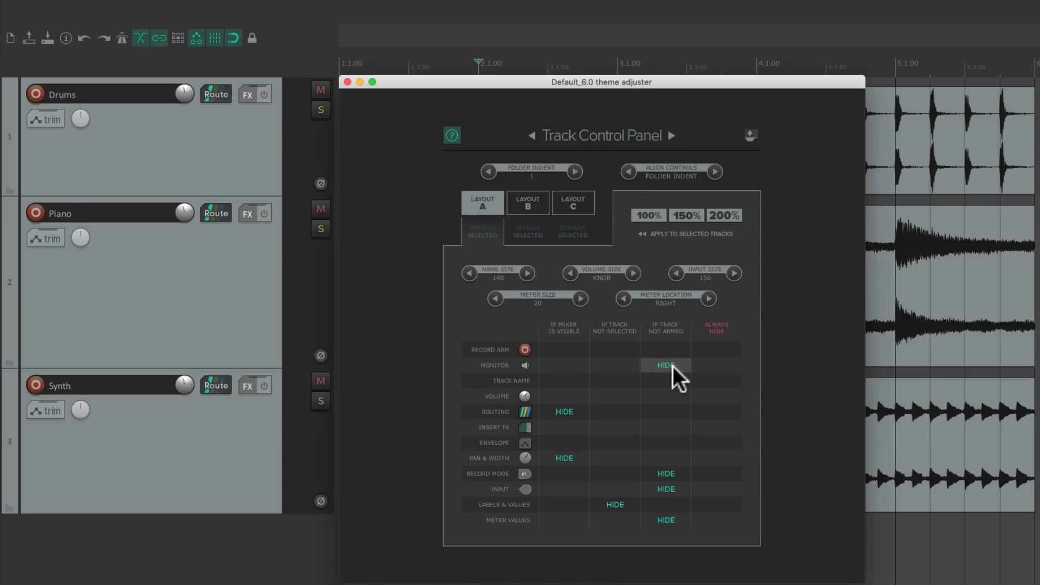
left_click(666, 472)
left_click(671, 135)
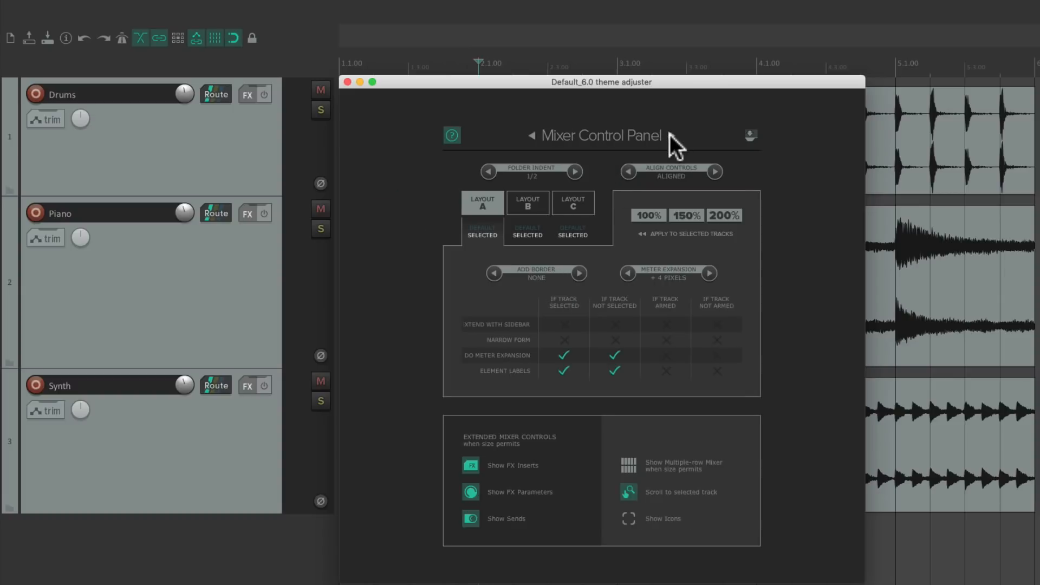
left_click(671, 135)
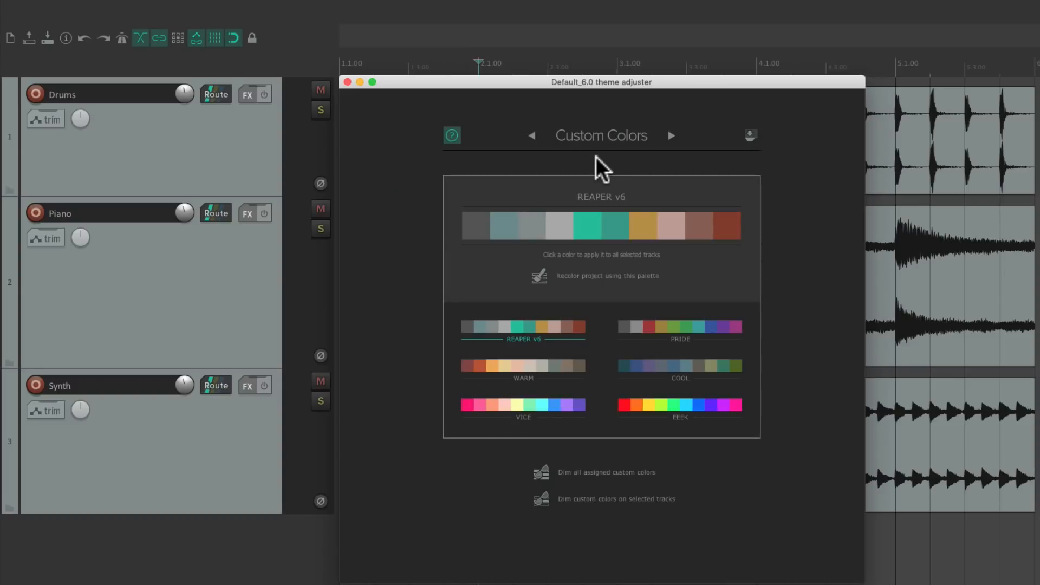
Recolor the project twice with the REAPER V6 palette and twice with the COOL palette
left_click(540, 277)
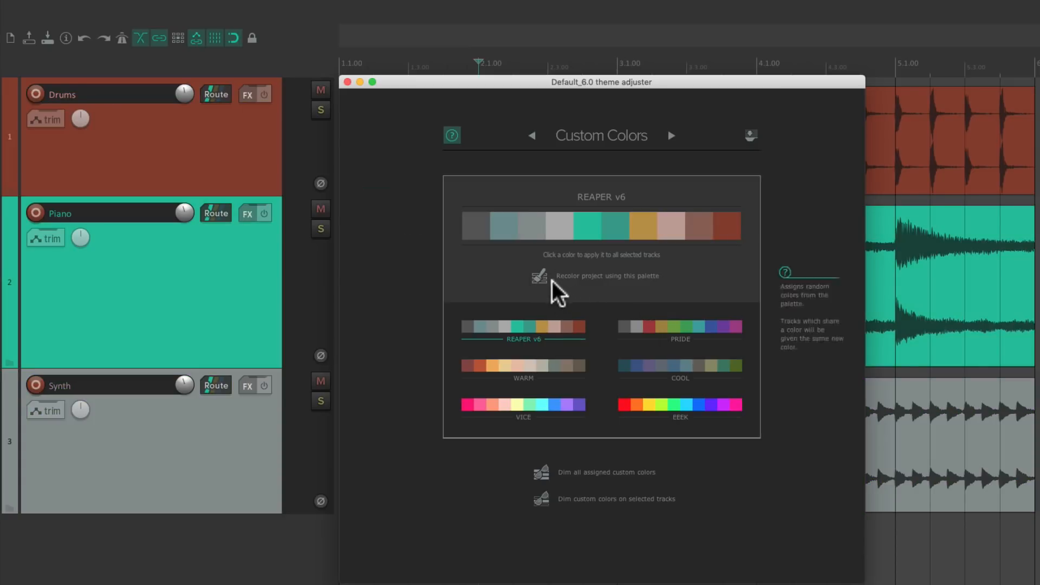
left_click(536, 281)
left_click(652, 366)
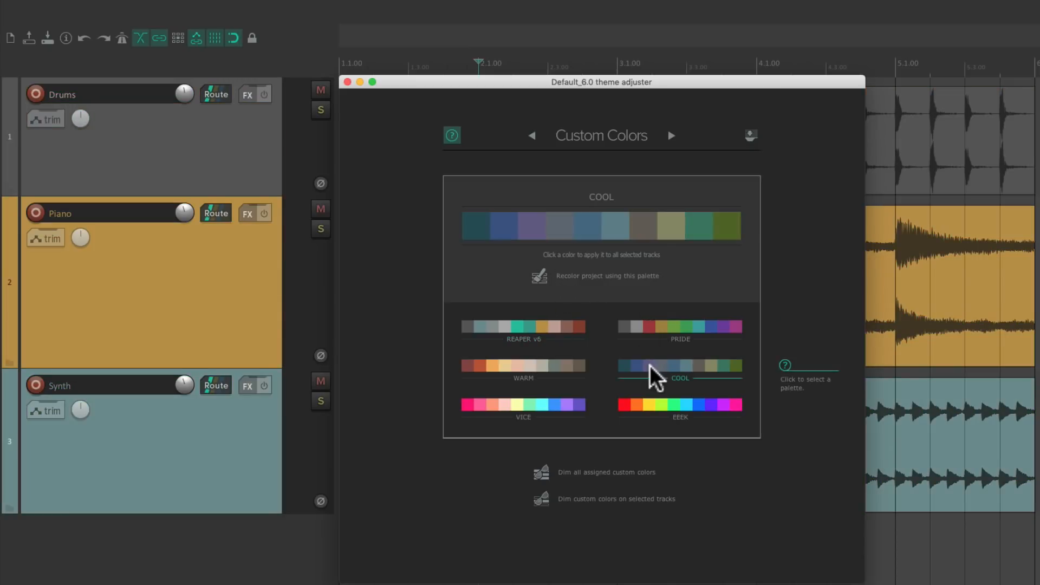
left_click(543, 280)
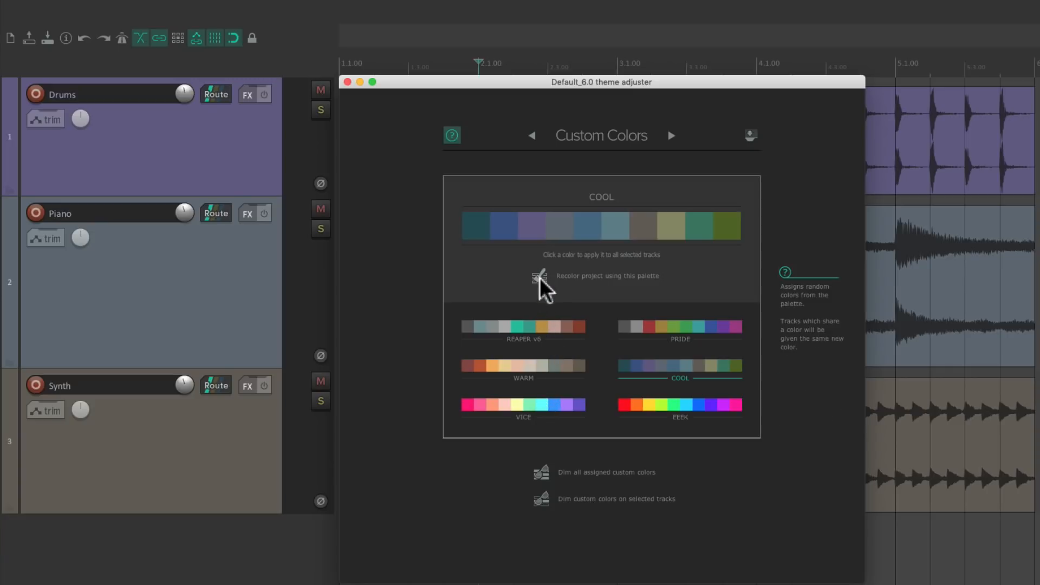
left_click(538, 284)
Choose the REAPER V6 palette again and recolor the project repeatedly for different random track colors
left_click(540, 327)
left_click(539, 279)
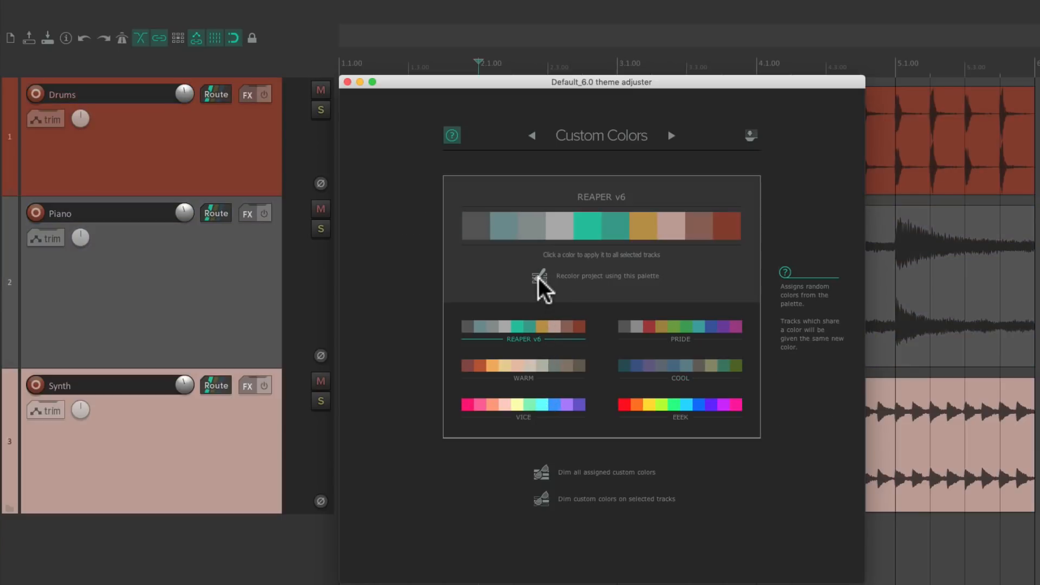
left_click(539, 279)
left_click(539, 279)
left_click(539, 280)
left_click(539, 280)
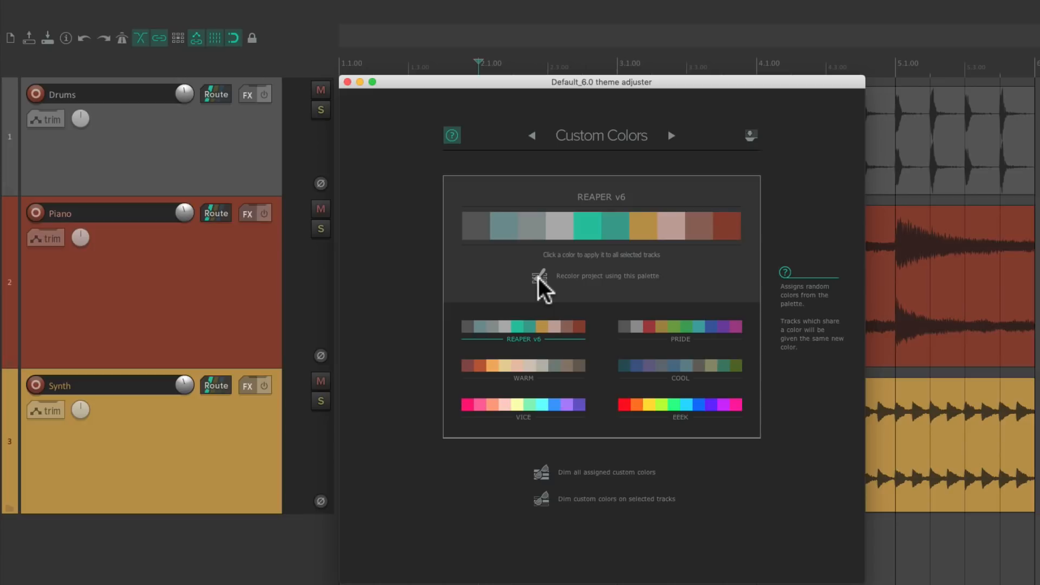
left_click(539, 279)
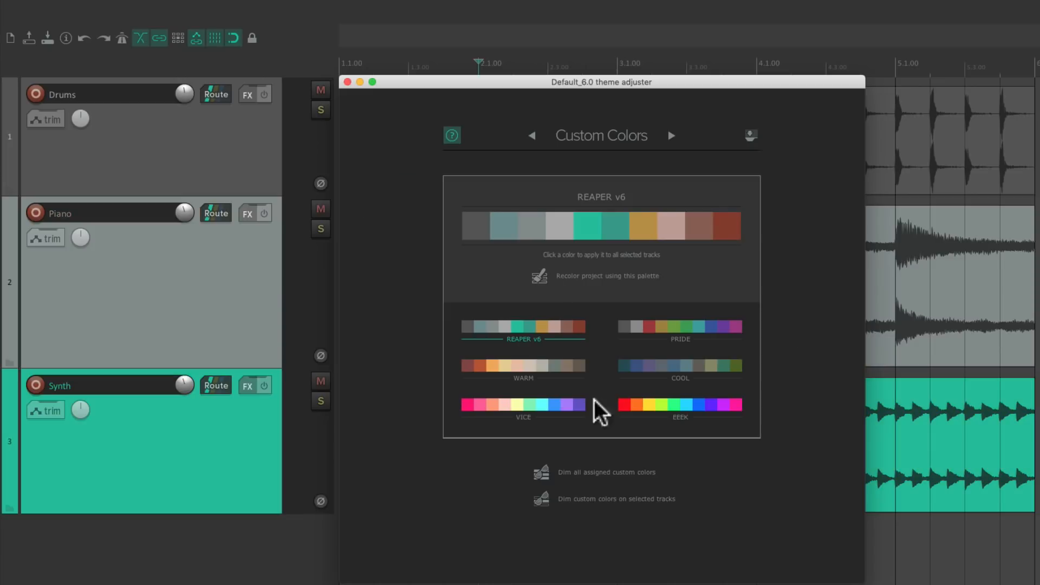
Dim all assigned custom colors twice and close the Theme Adjuster
left_click(536, 476)
left_click(536, 475)
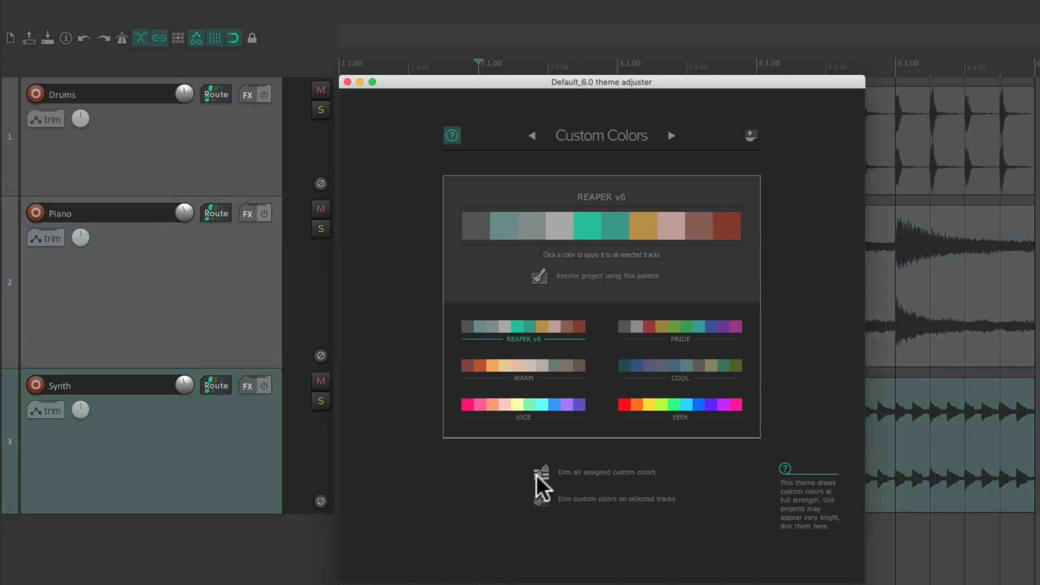
key("Escape")
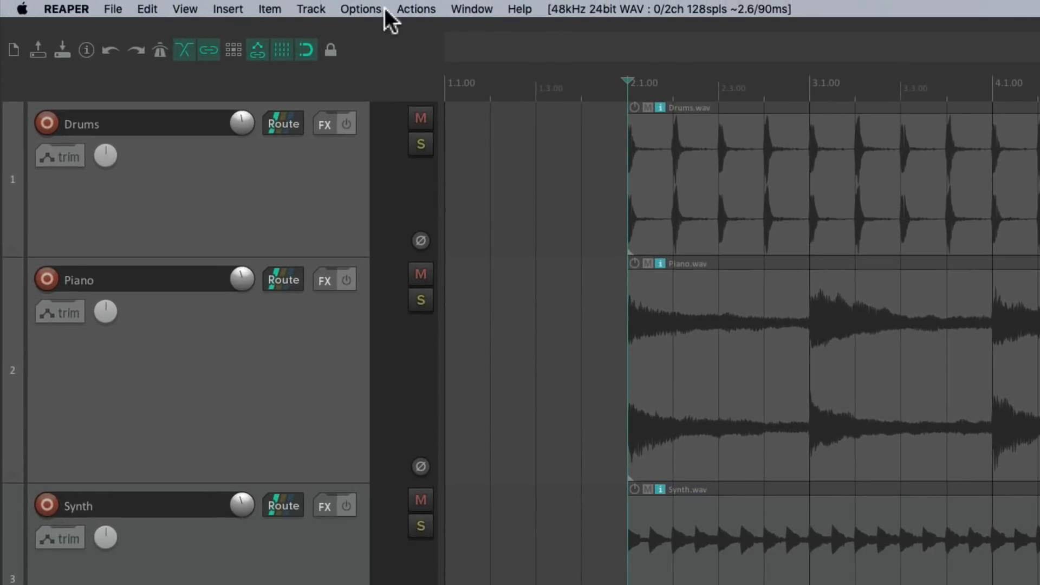
Open the Preferences and view the Envelope Display, MIDI and VST plug-in settings
left_click(360, 9)
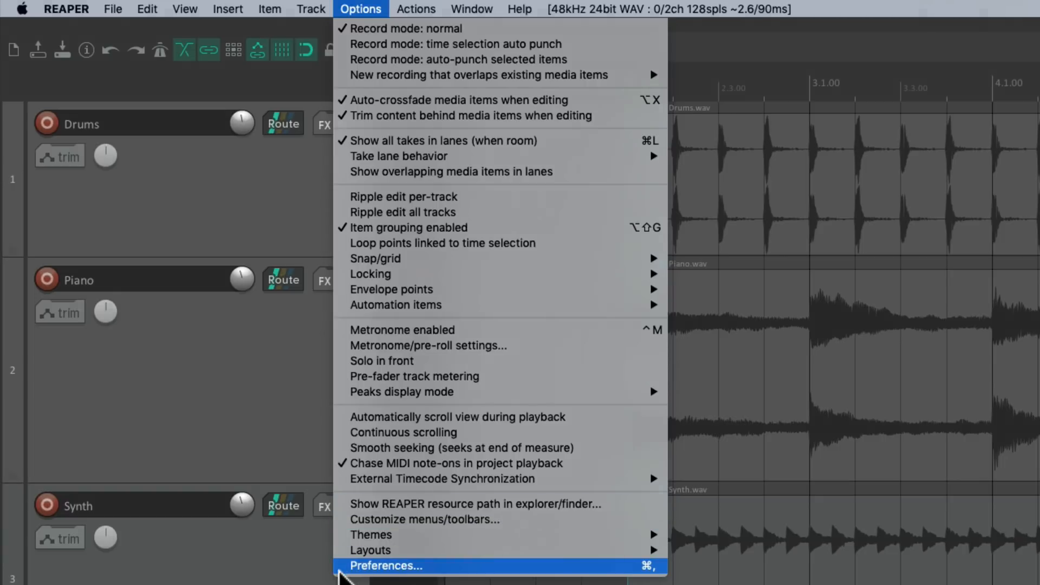
left_click(339, 569)
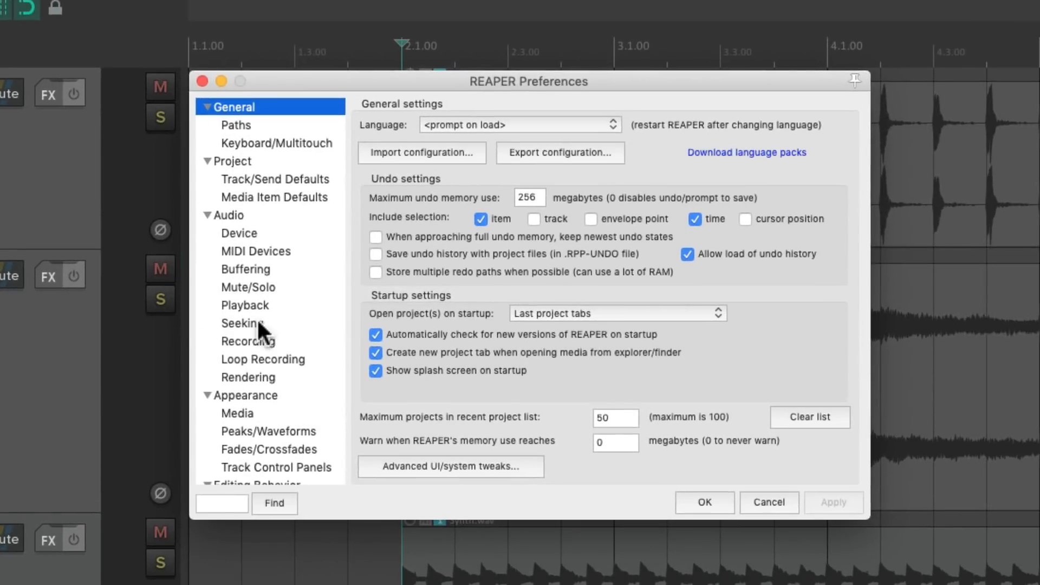
scroll(297, 232, "down", 10)
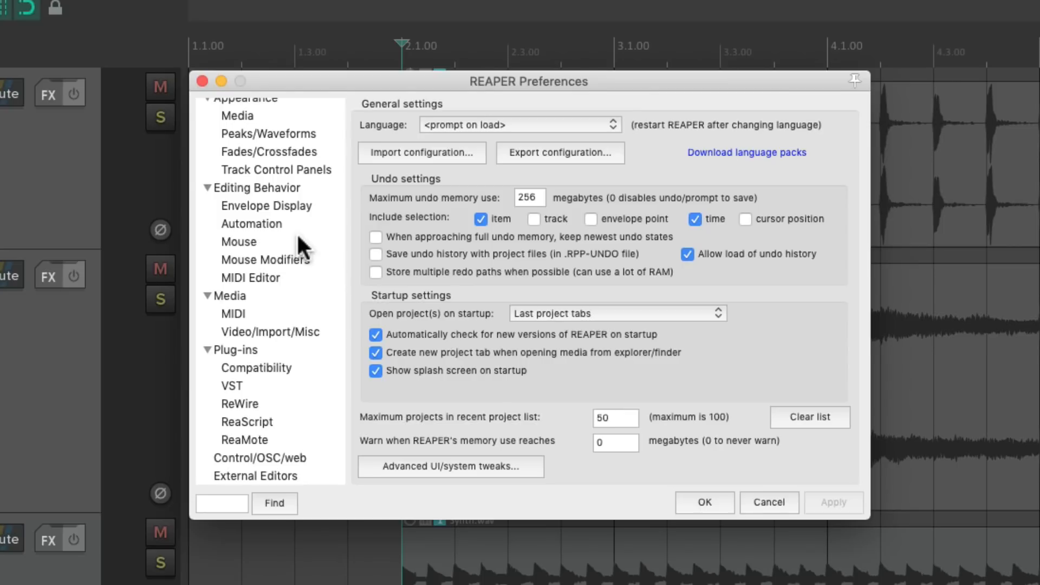
left_click(290, 204)
left_click(292, 314)
left_click(281, 385)
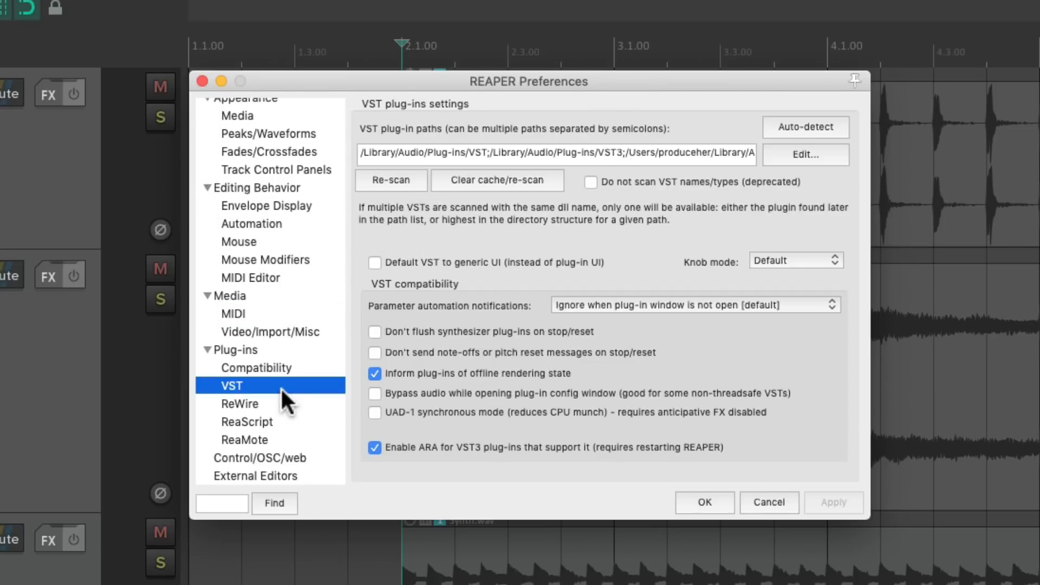
Look through the General, Project and Audio preferences, and close the Preferences without applying changes
scroll(277, 267, "up", 10)
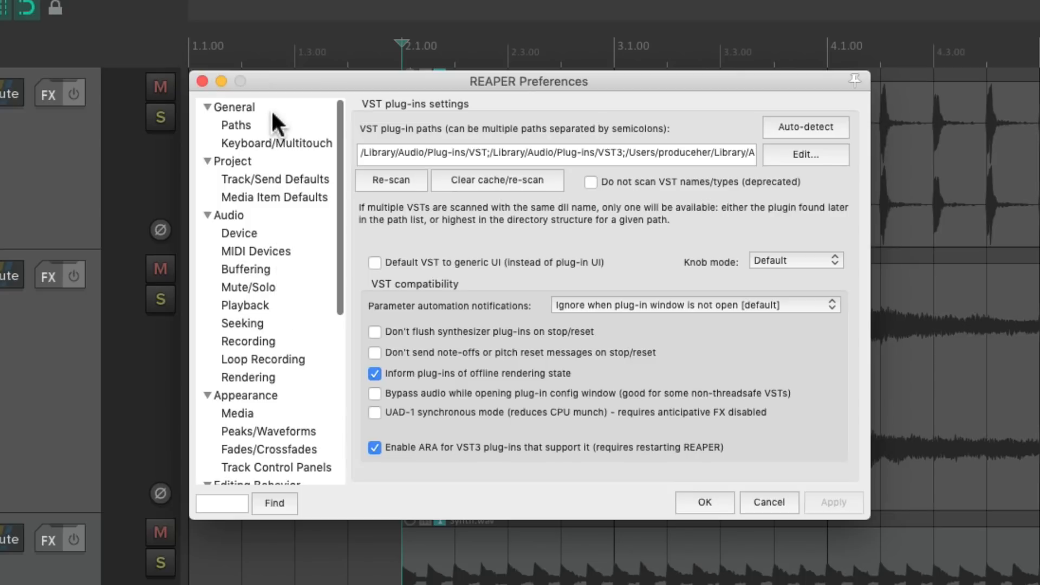
left_click(271, 108)
left_click(282, 162)
left_click(289, 214)
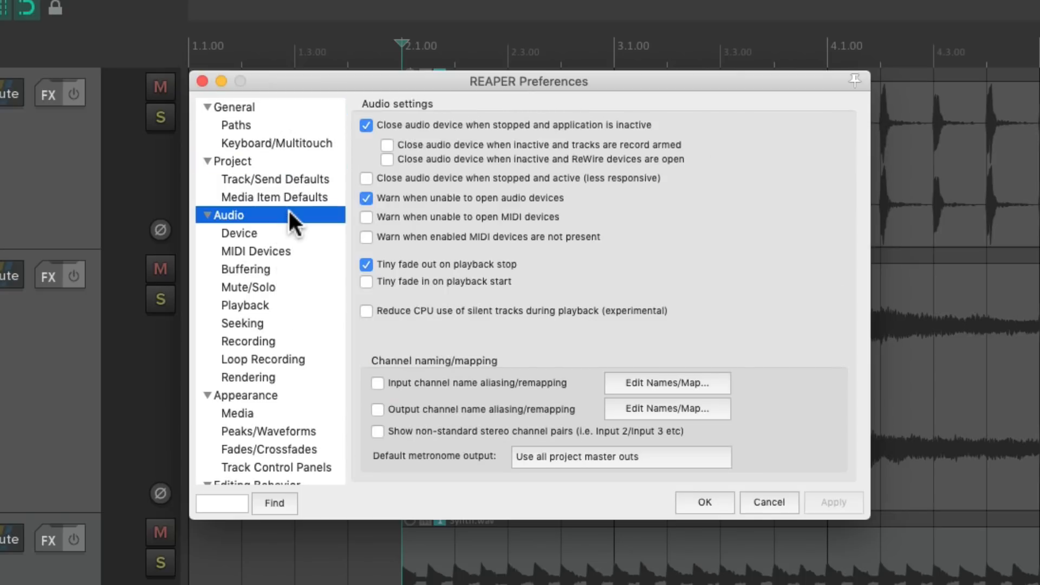
scroll(279, 292, "down", 10)
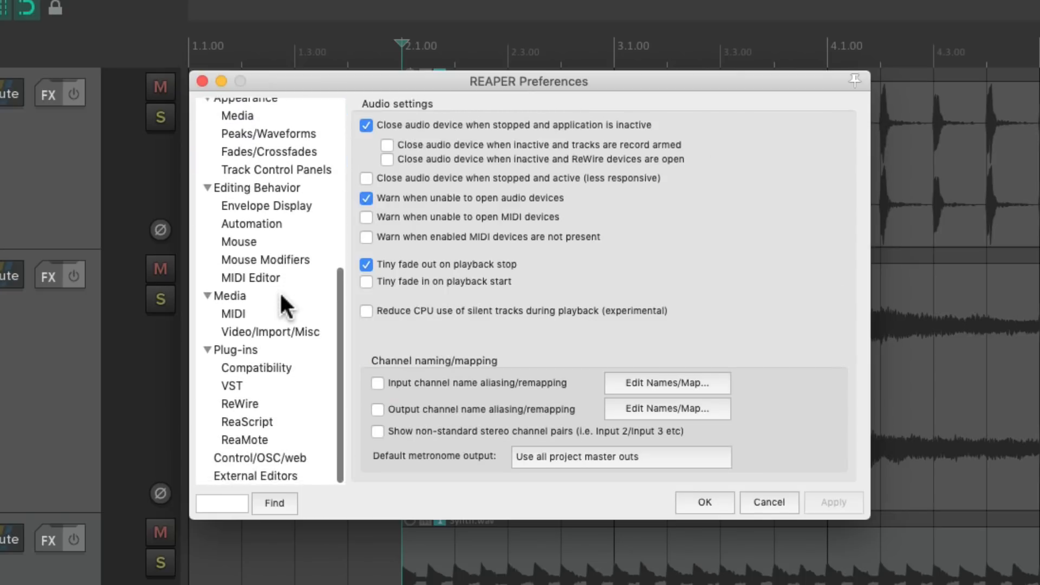
left_click(765, 502)
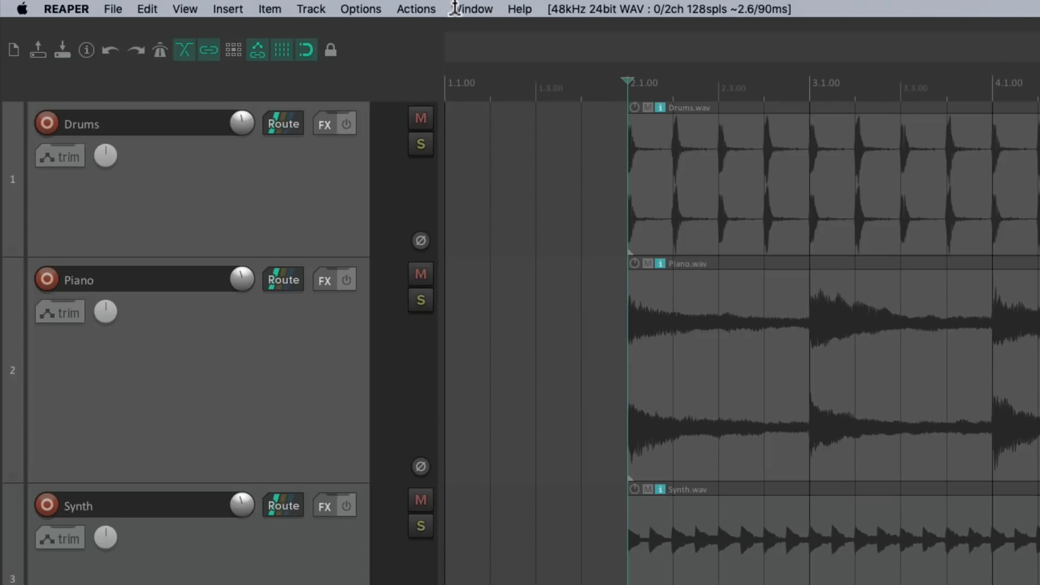
Open the action list and browse its custom actions and the built-in actions up to the track FX parameter adjustments
left_click(286, 4)
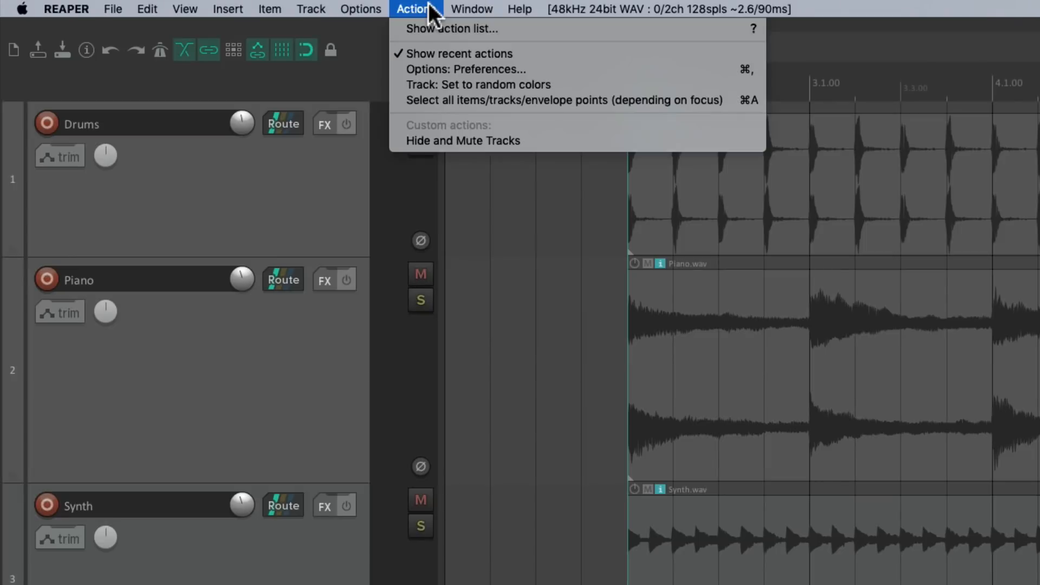
left_click(397, 28)
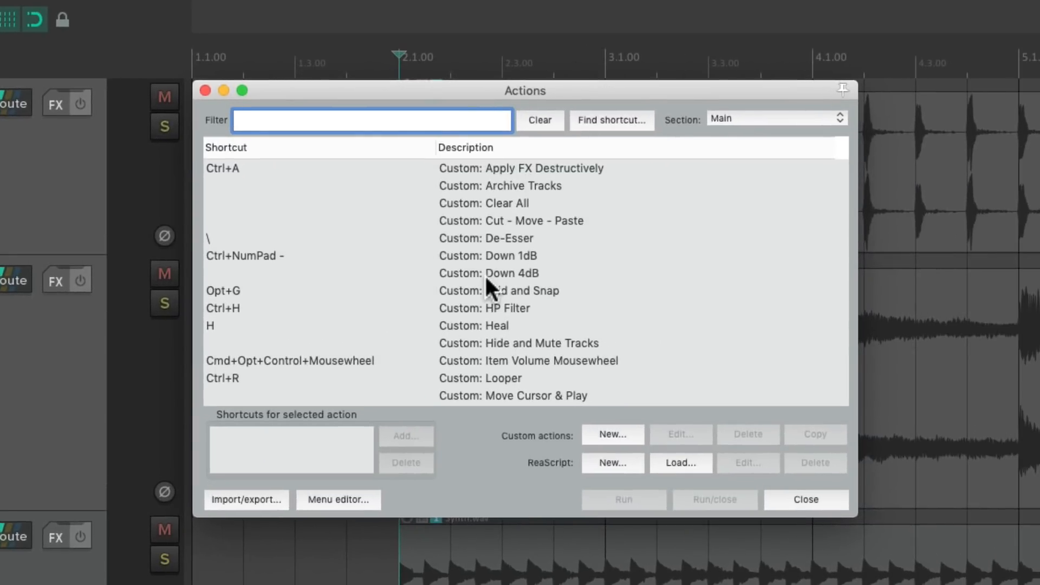
scroll(485, 276, "down", 15)
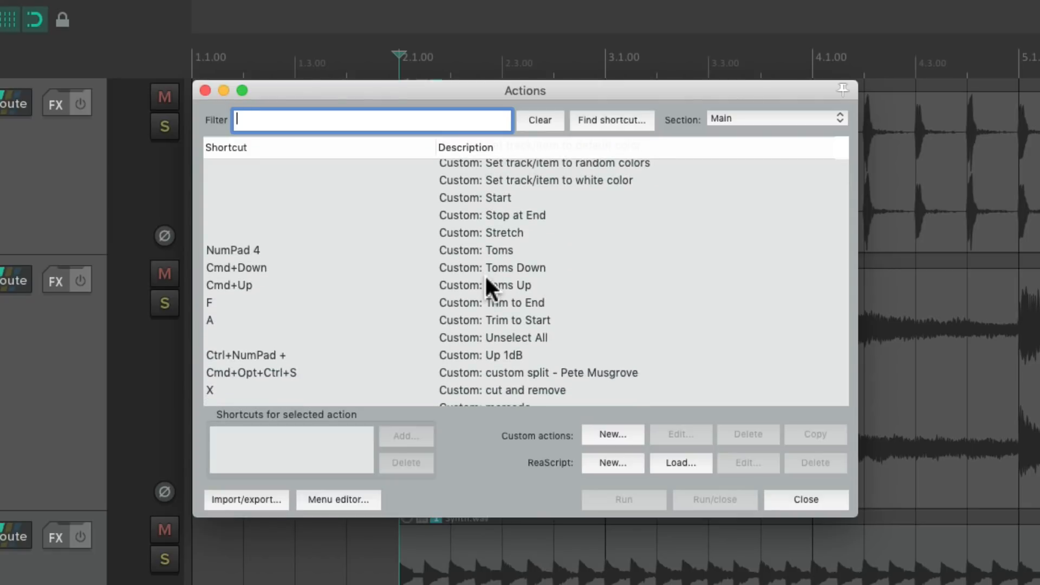
scroll(518, 232, "up", 10)
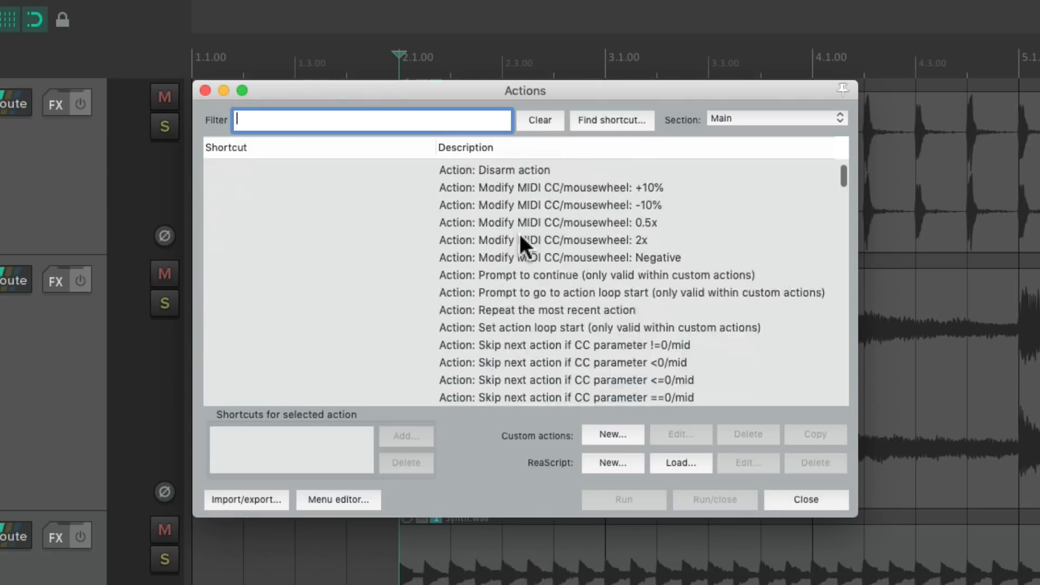
scroll(519, 232, "down", 3)
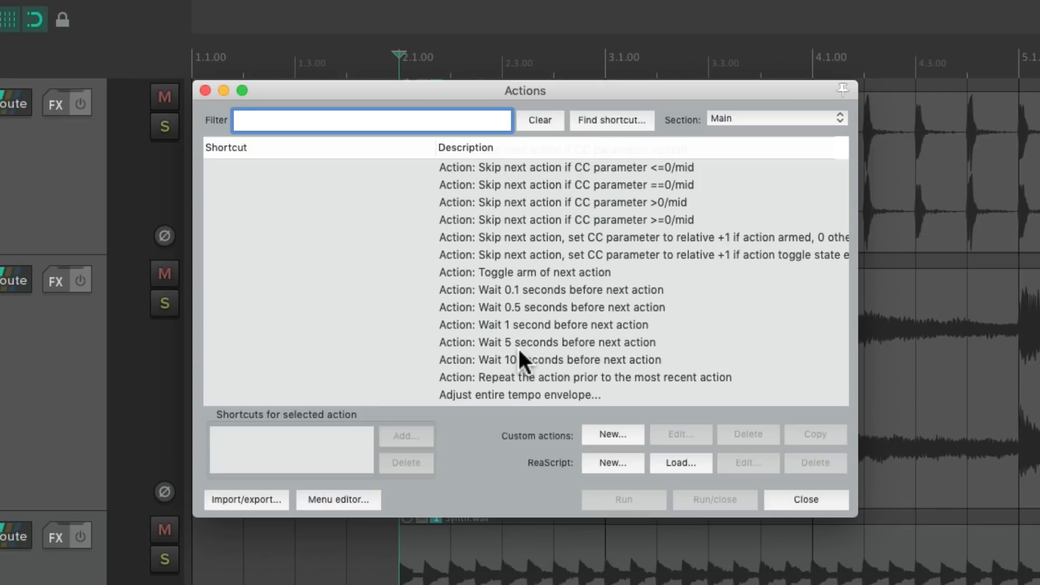
scroll(518, 346, "down", 5)
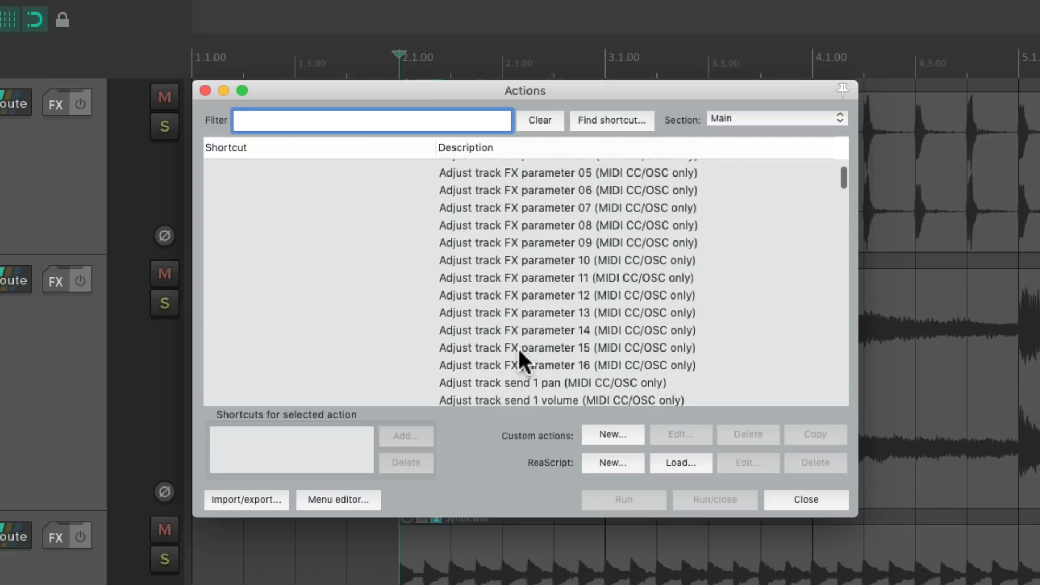
Open the shortcut assignment for the "Adjust track FX parameter 12" action and cancel it without assigning a shortcut
left_click(478, 278)
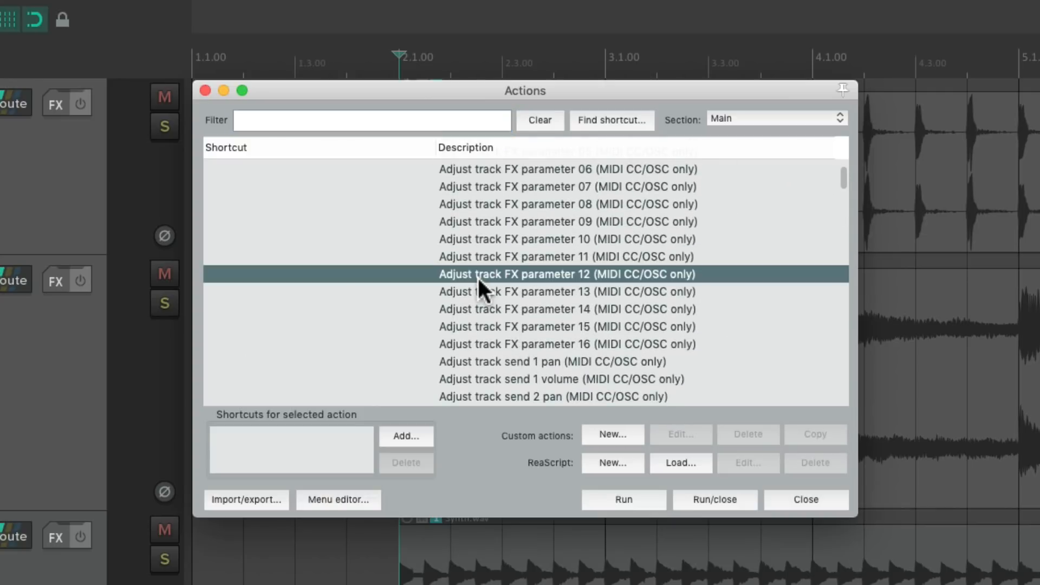
left_click(389, 439)
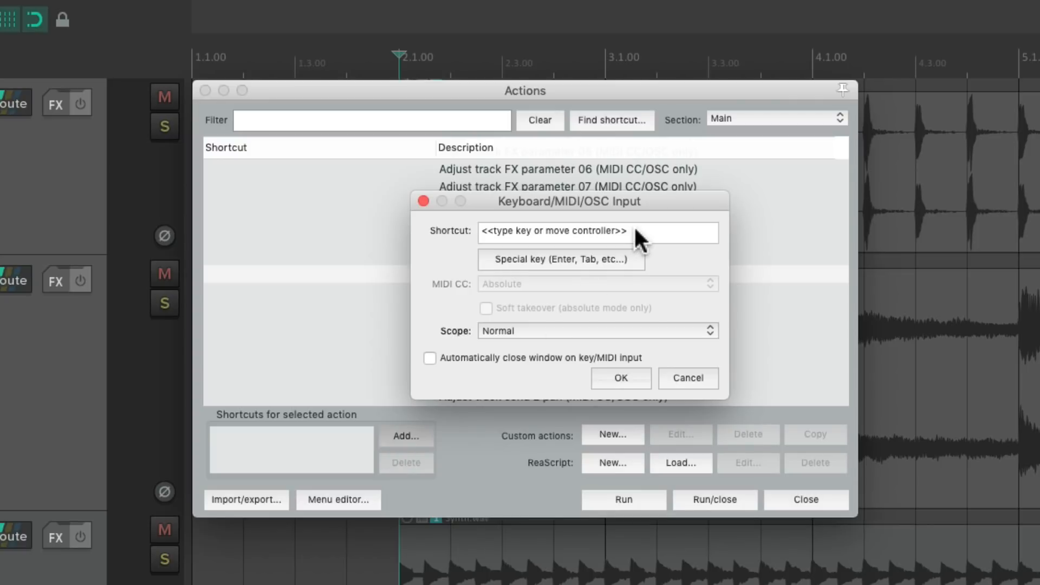
left_click(685, 378)
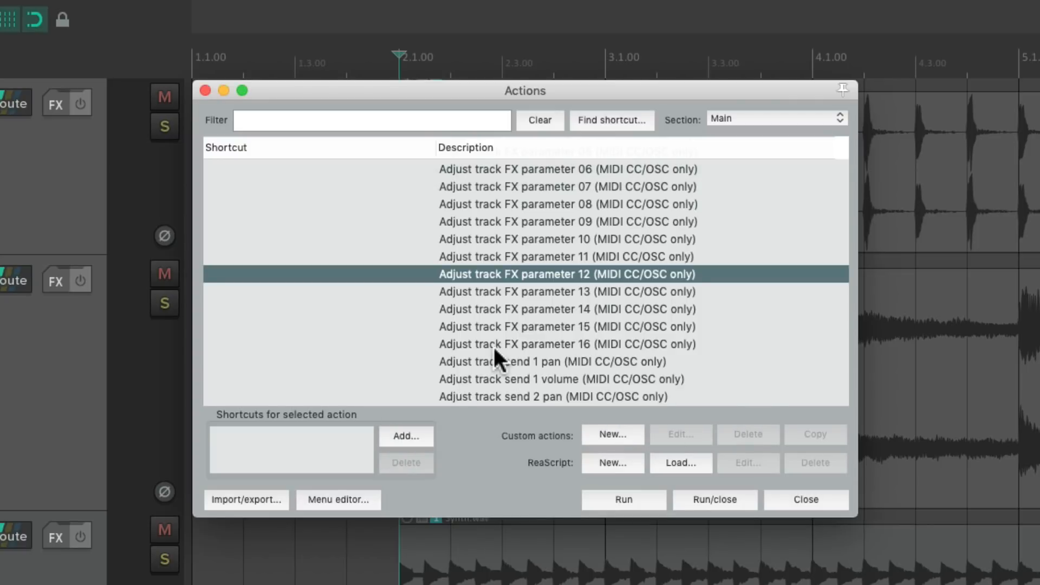
Browse the action list through the Docker, Edit, Group, Help and Item actions, and close the list
scroll(493, 346, "down", 15)
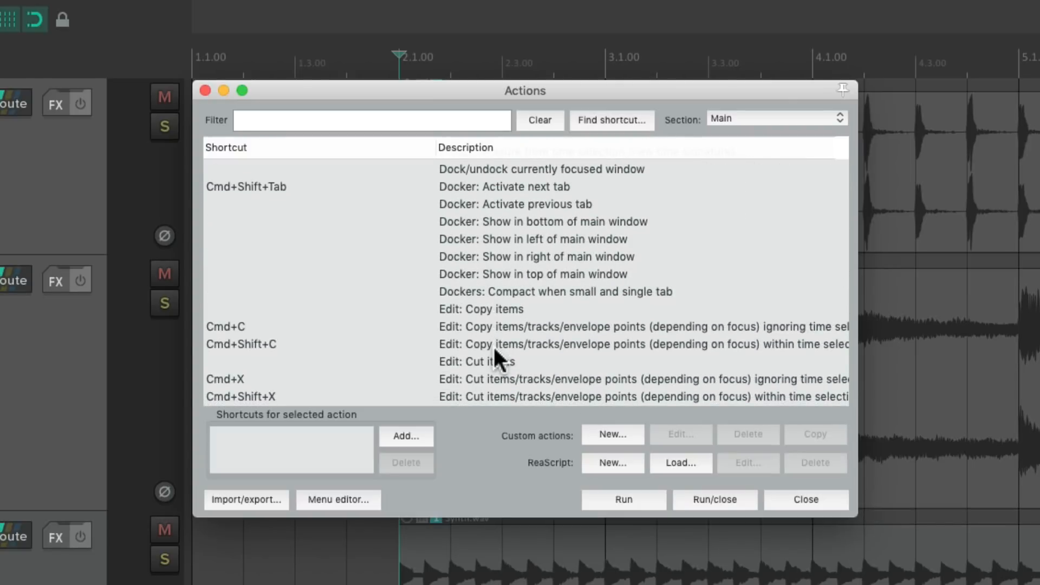
scroll(494, 357, "down", 20)
scroll(494, 351, "down", 20)
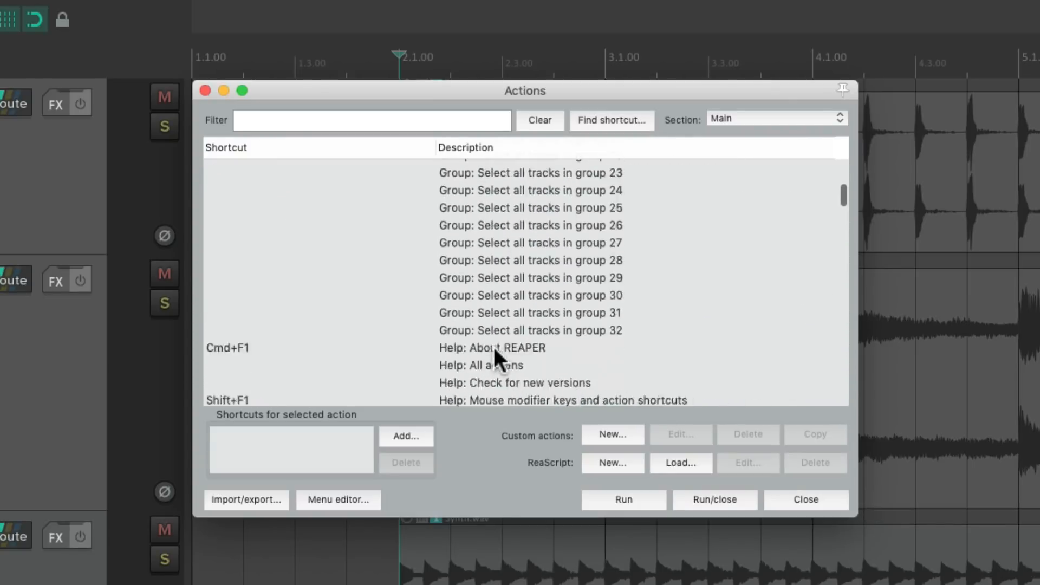
scroll(493, 346, "down", 1)
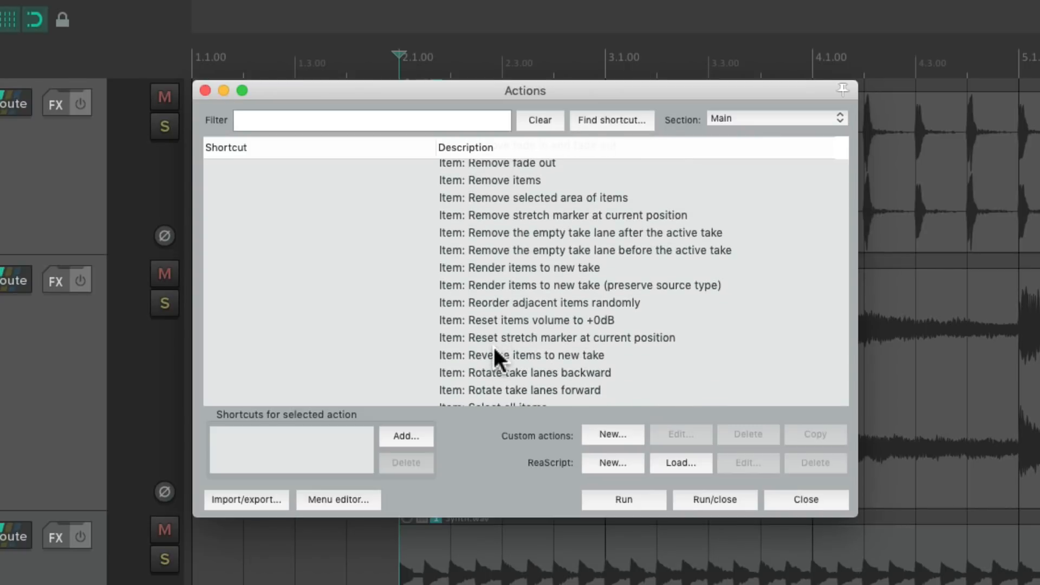
left_click(205, 90)
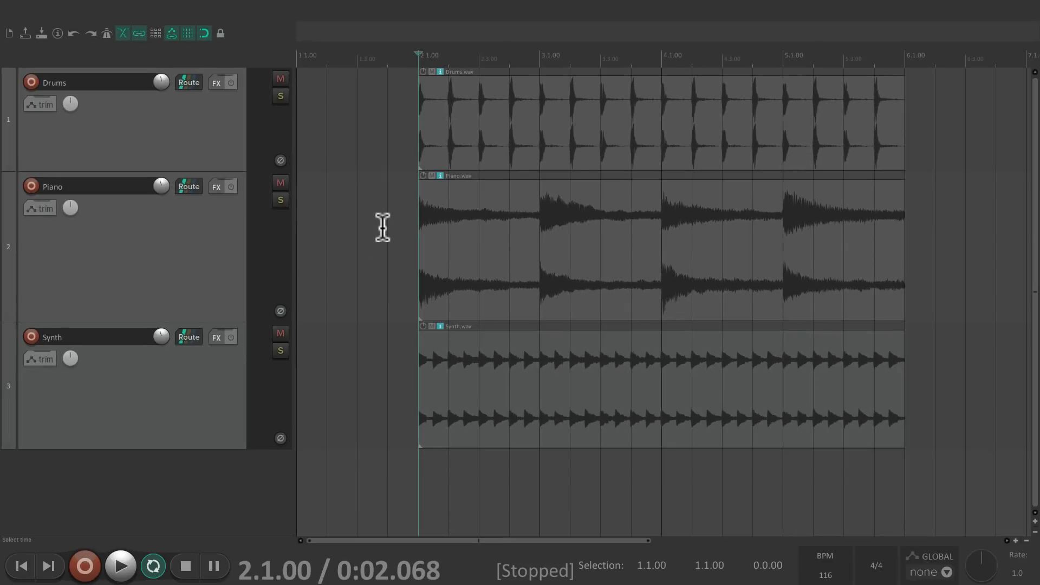